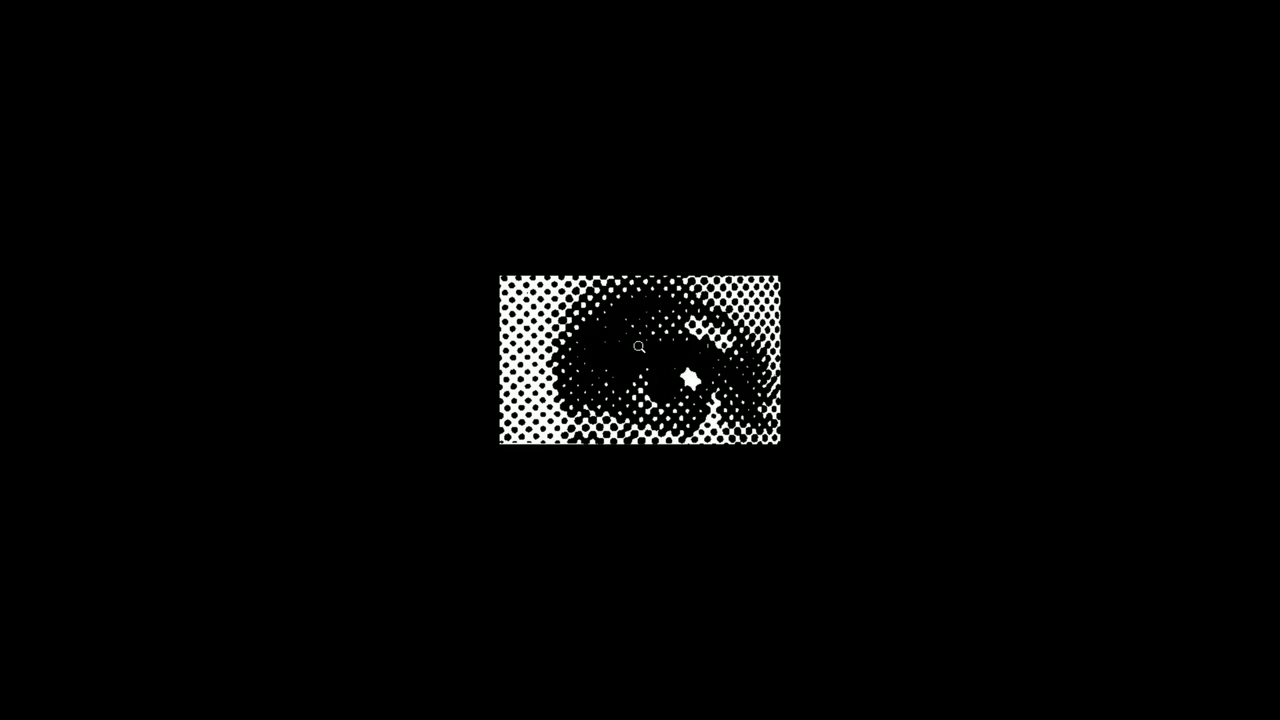
Advance the slideshow to the halftone portrait and zoom in on the child's face
key("Right")
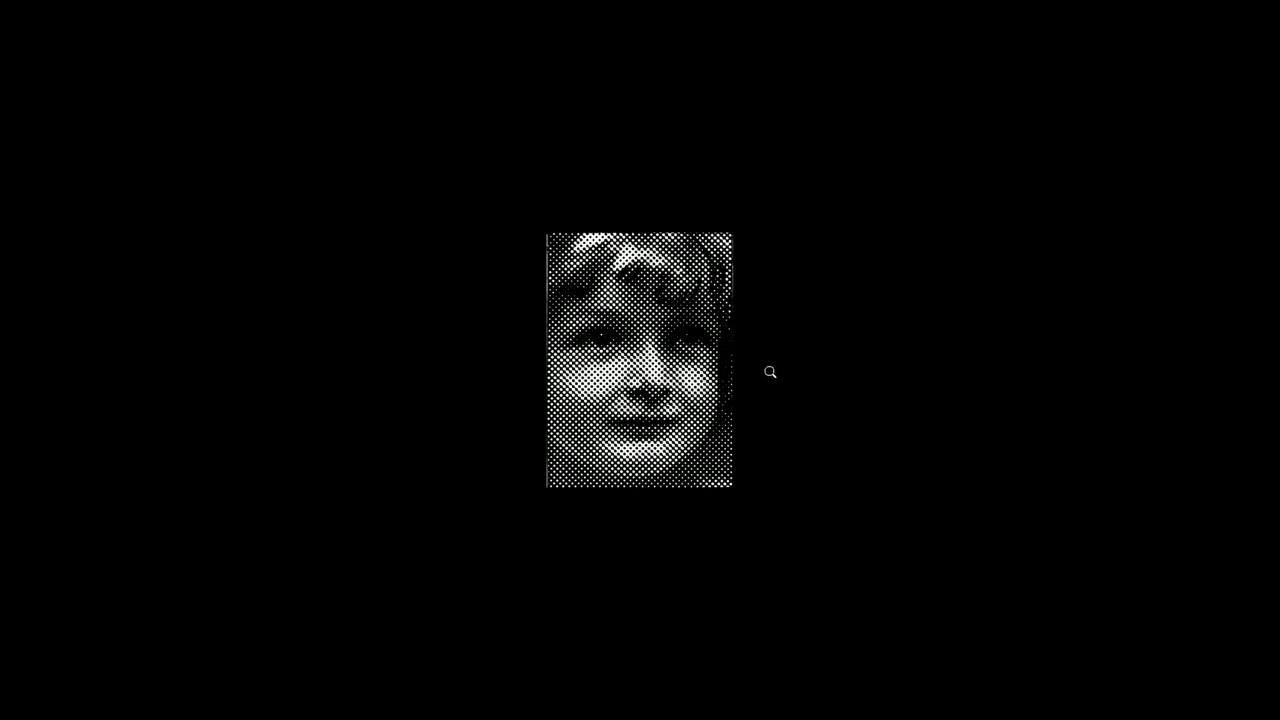
left_click(740, 376)
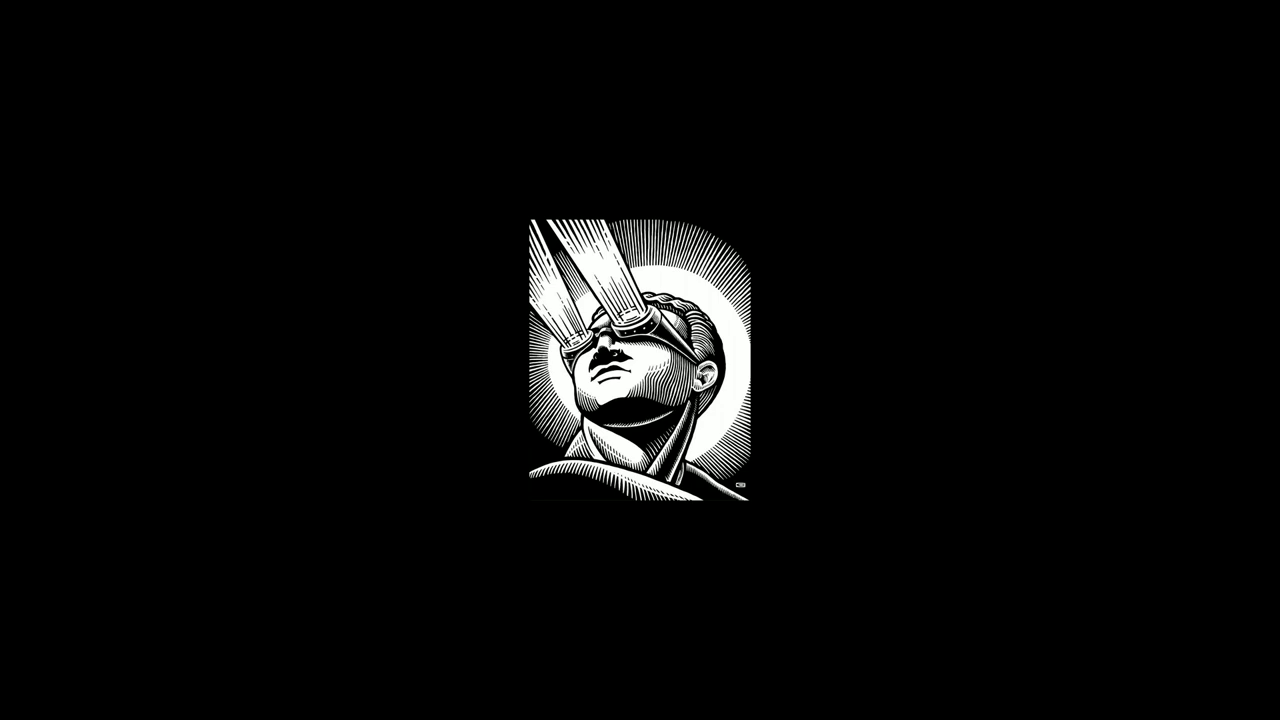
Zoom into the goggles engraving and the next engraved face, then switch to Inkscape
left_click(753, 376)
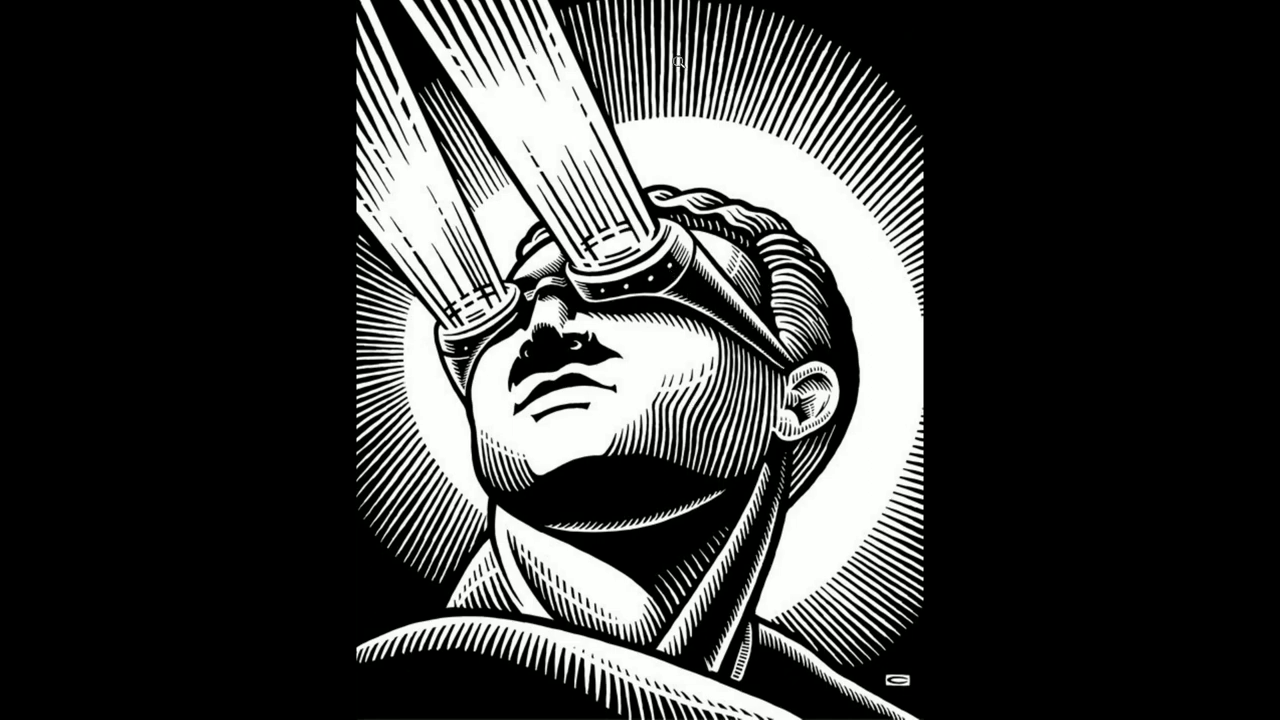
key("Right")
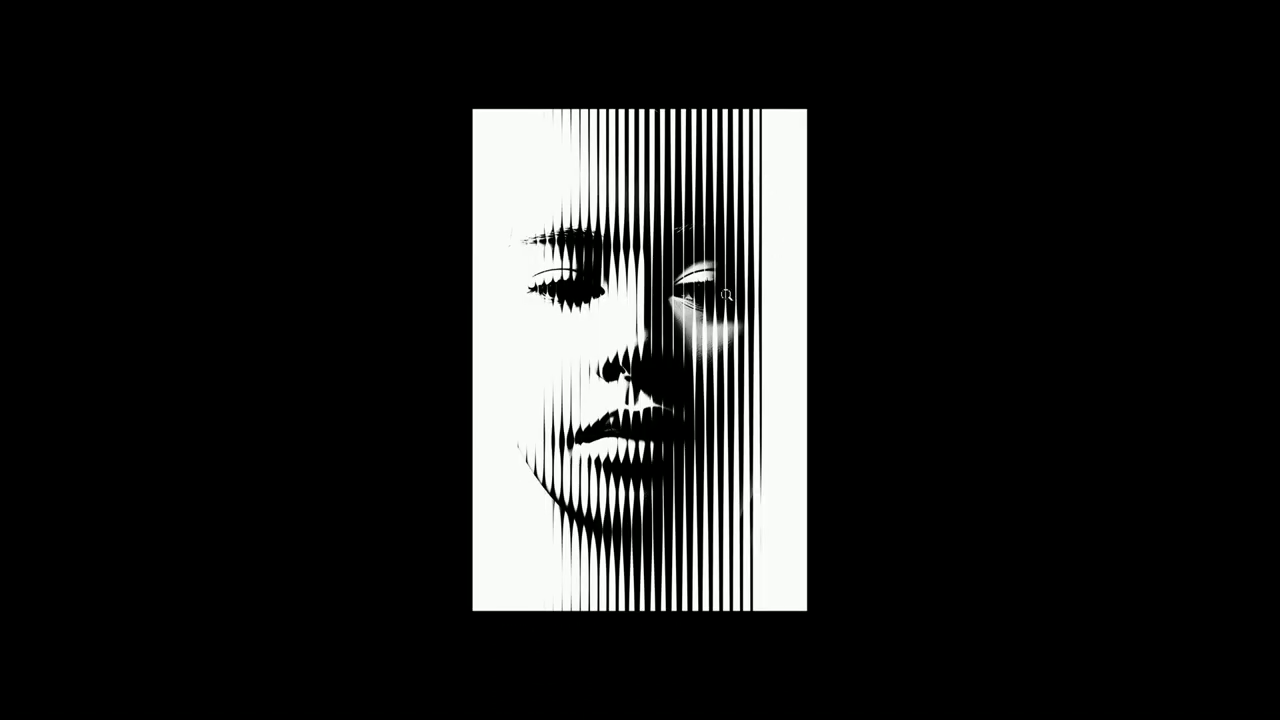
left_click(689, 337)
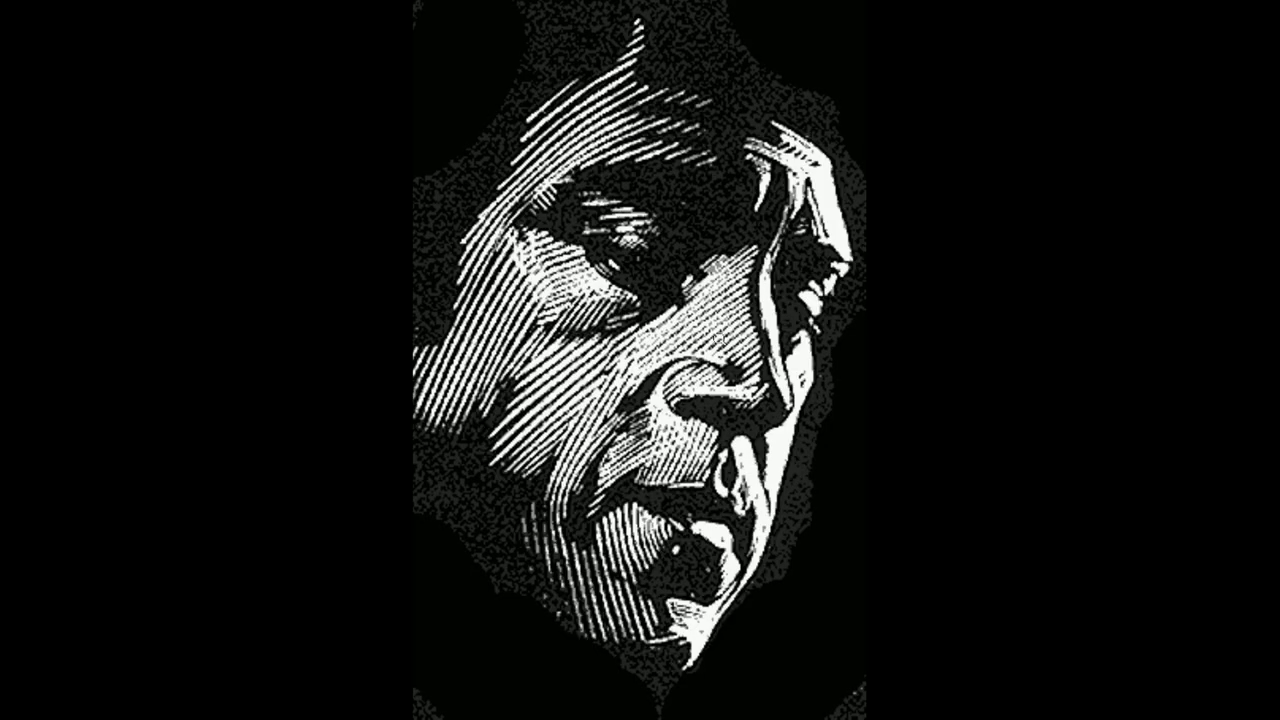
left_click(865, 319)
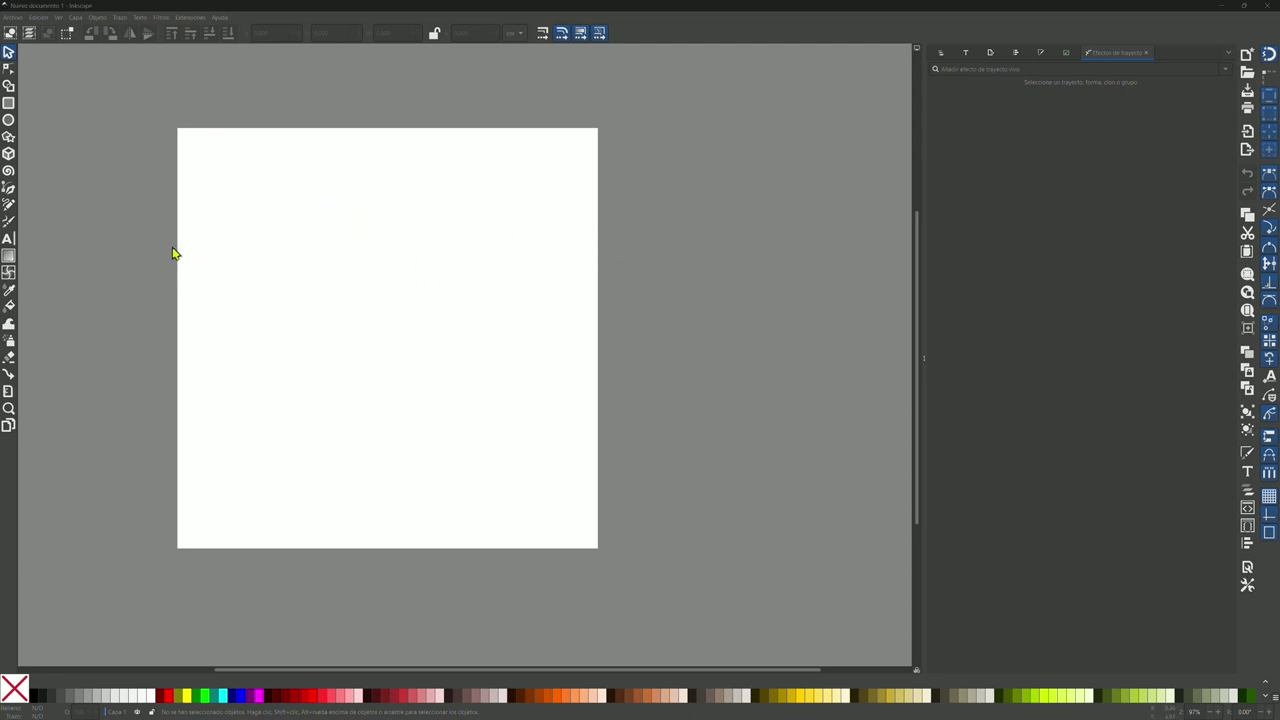
left_click(10, 104)
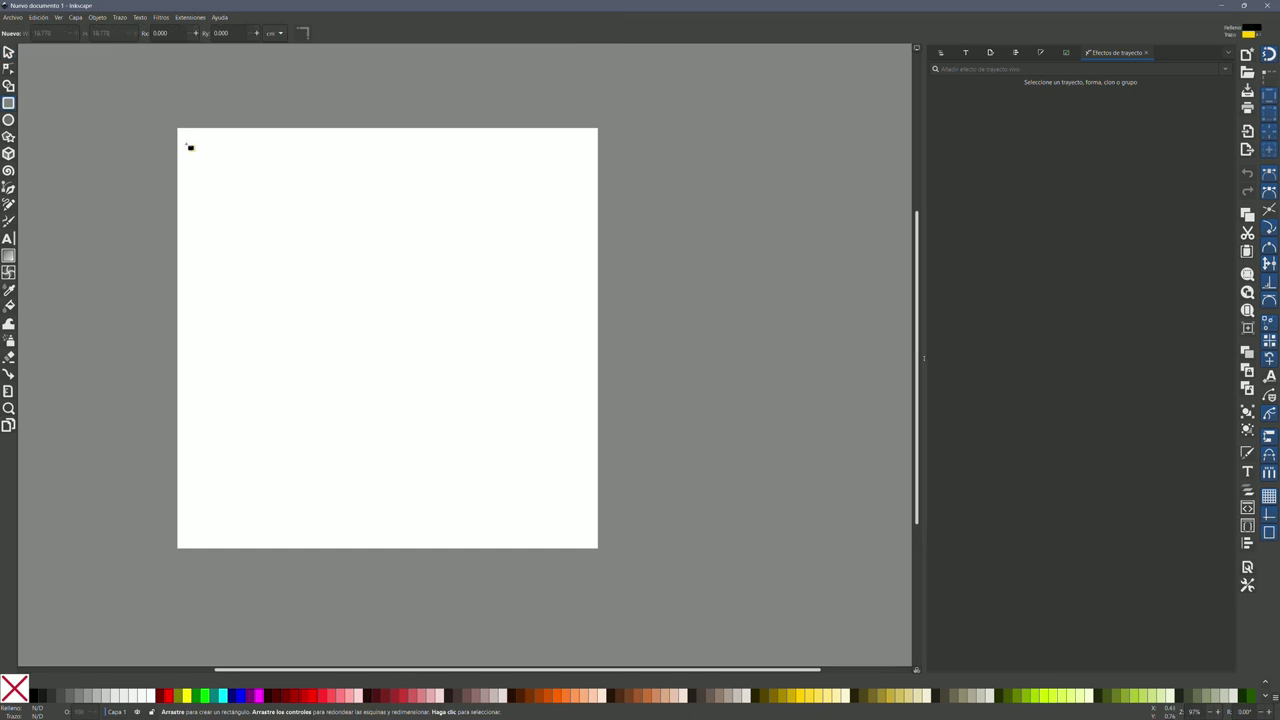
Draw a near page-sized square aligned to the page, with no stroke and a red fill
left_click_drag(180, 139, 604, 546)
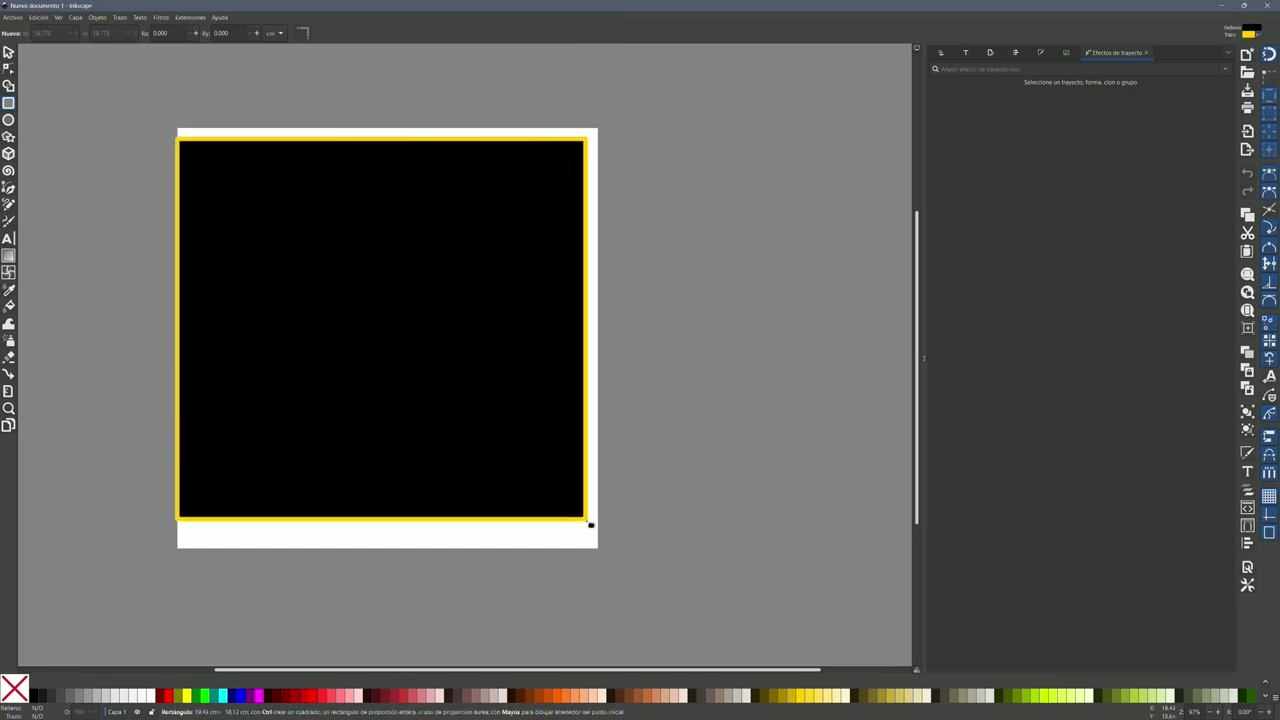
left_click_drag(604, 546, 600, 545)
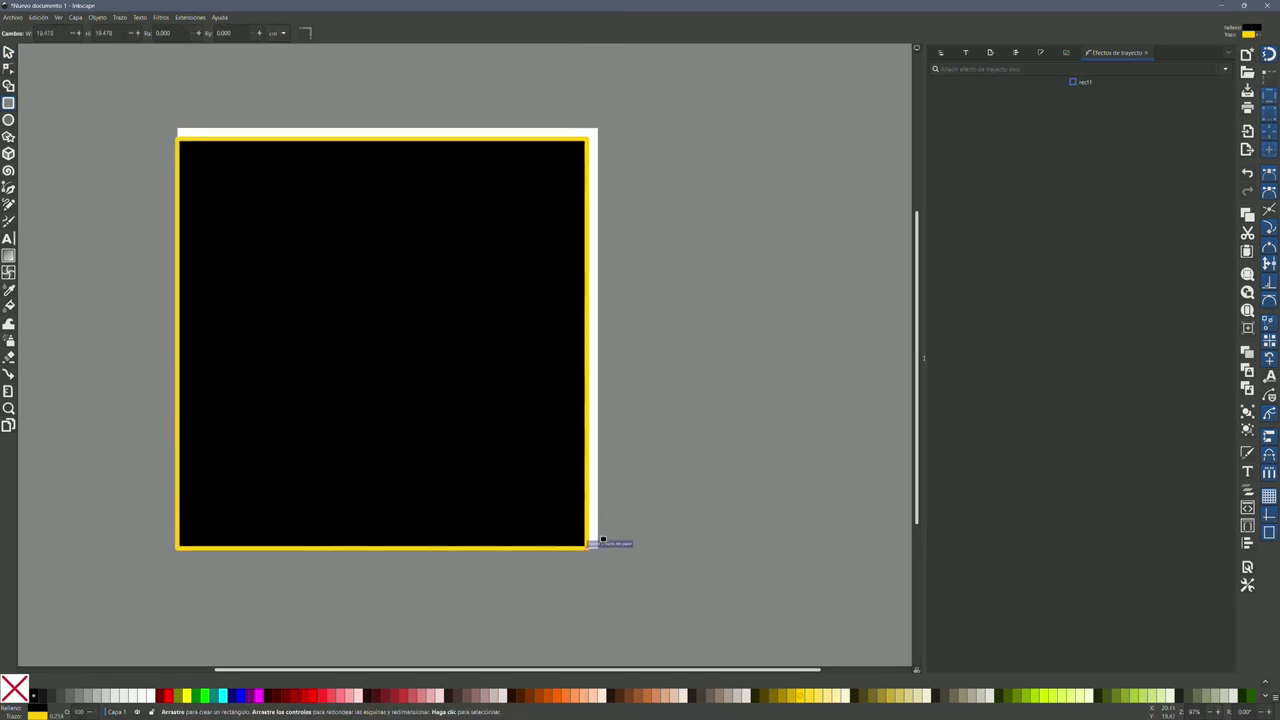
left_click(8, 52)
left_click_drag(337, 251, 343, 242)
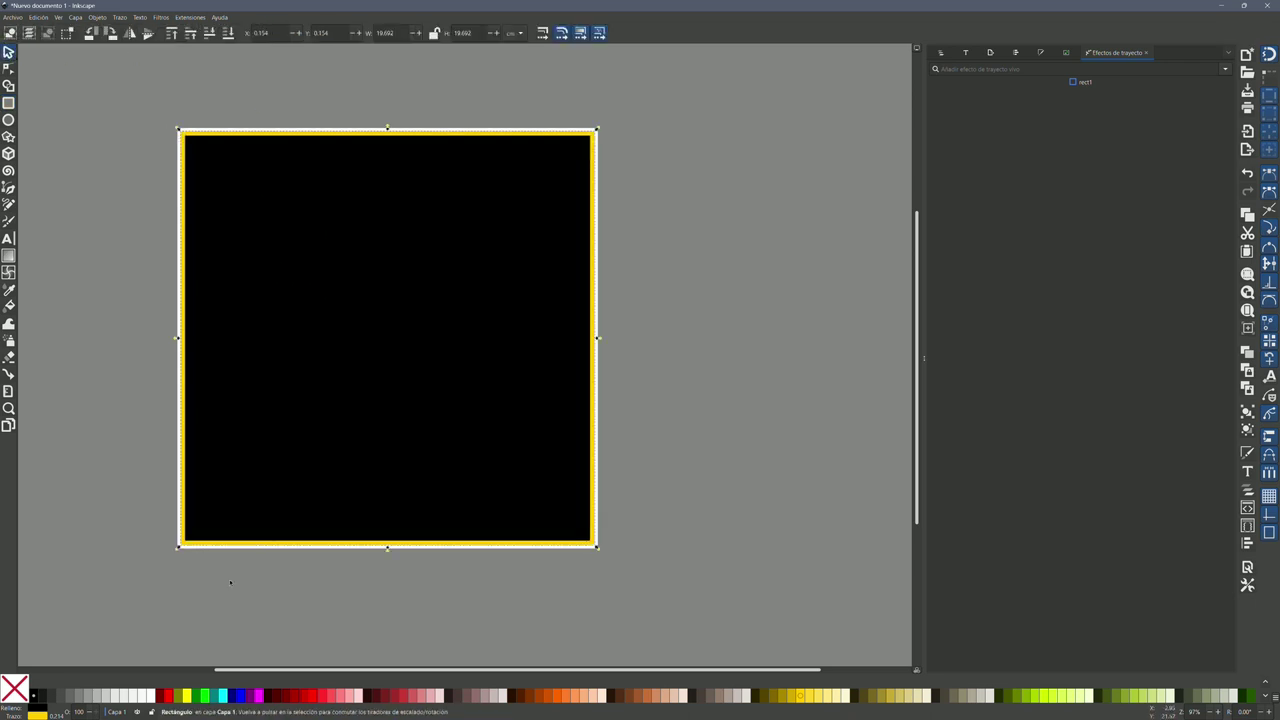
left_click(17, 690, "shift")
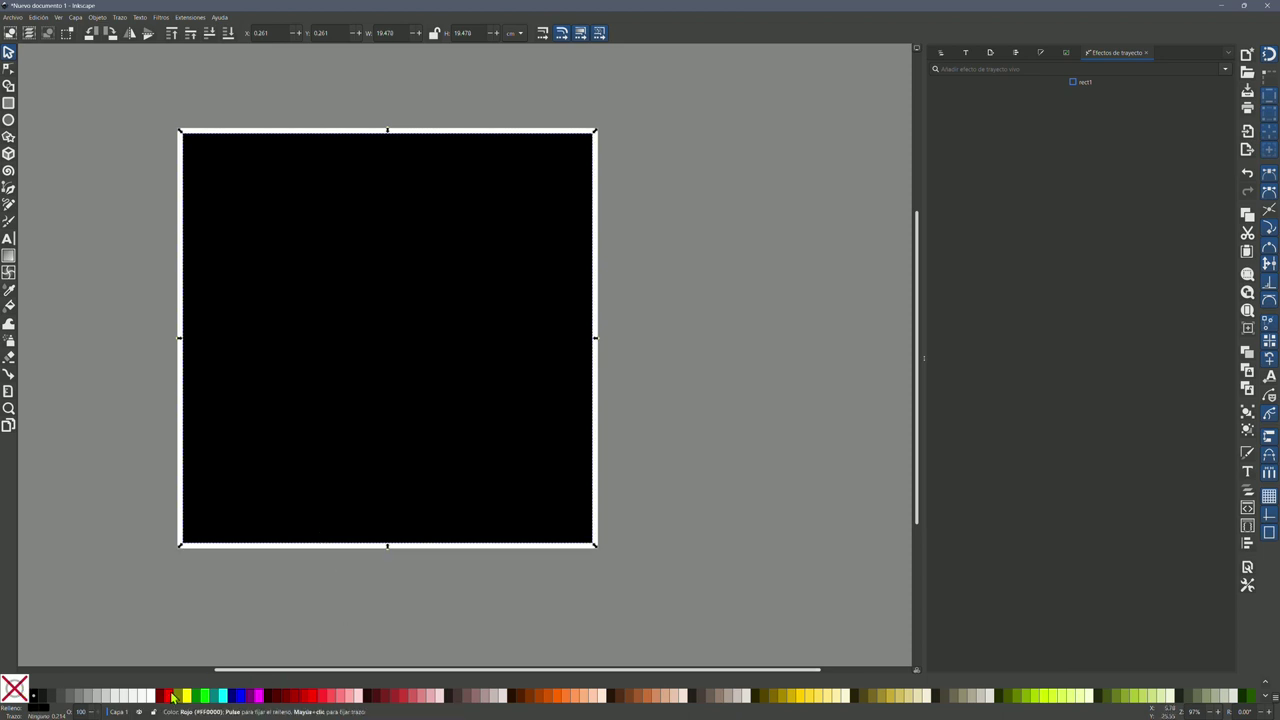
left_click(169, 696)
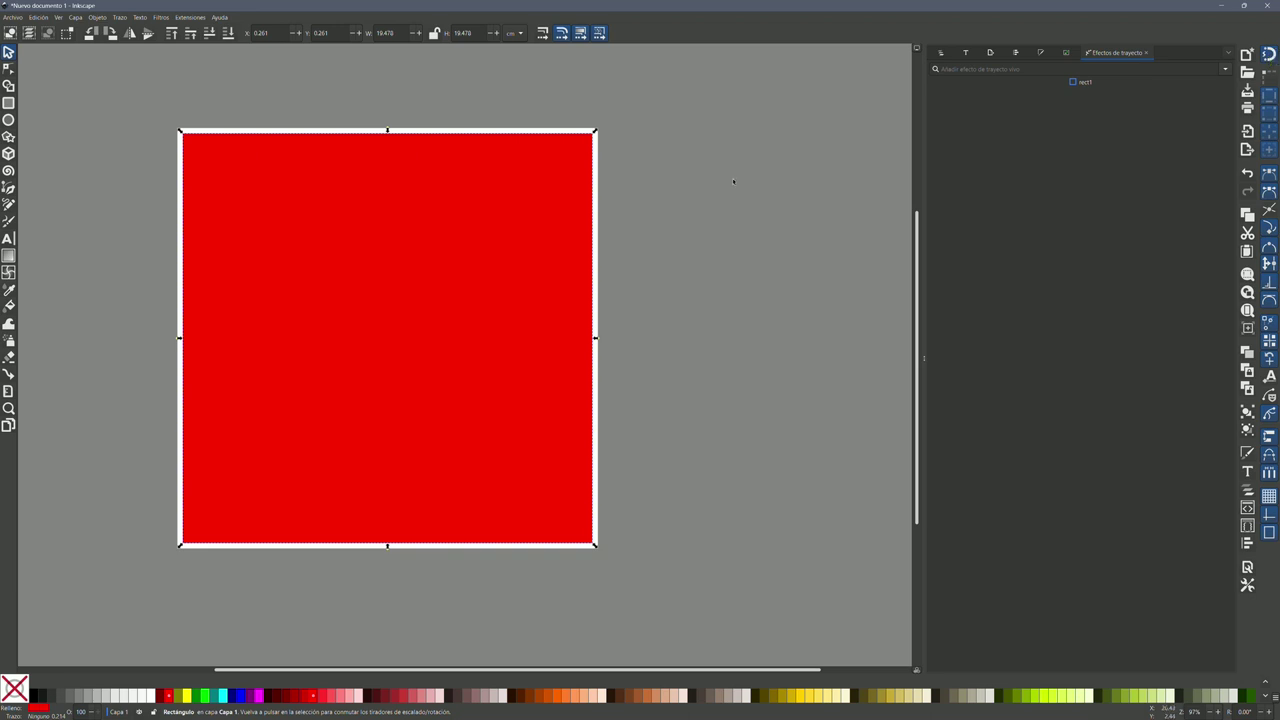
left_click(637, 199)
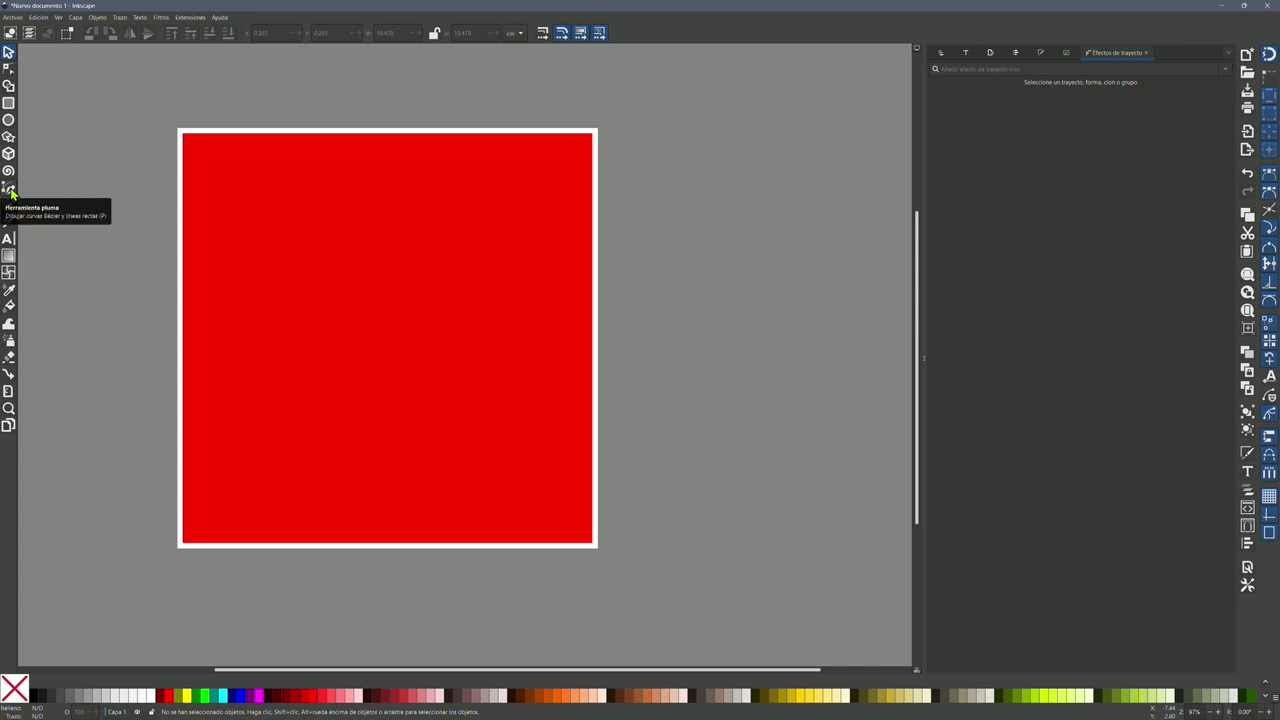
Draw a straight test line across the square's top with the Pen's triangle taper
left_click(10, 190)
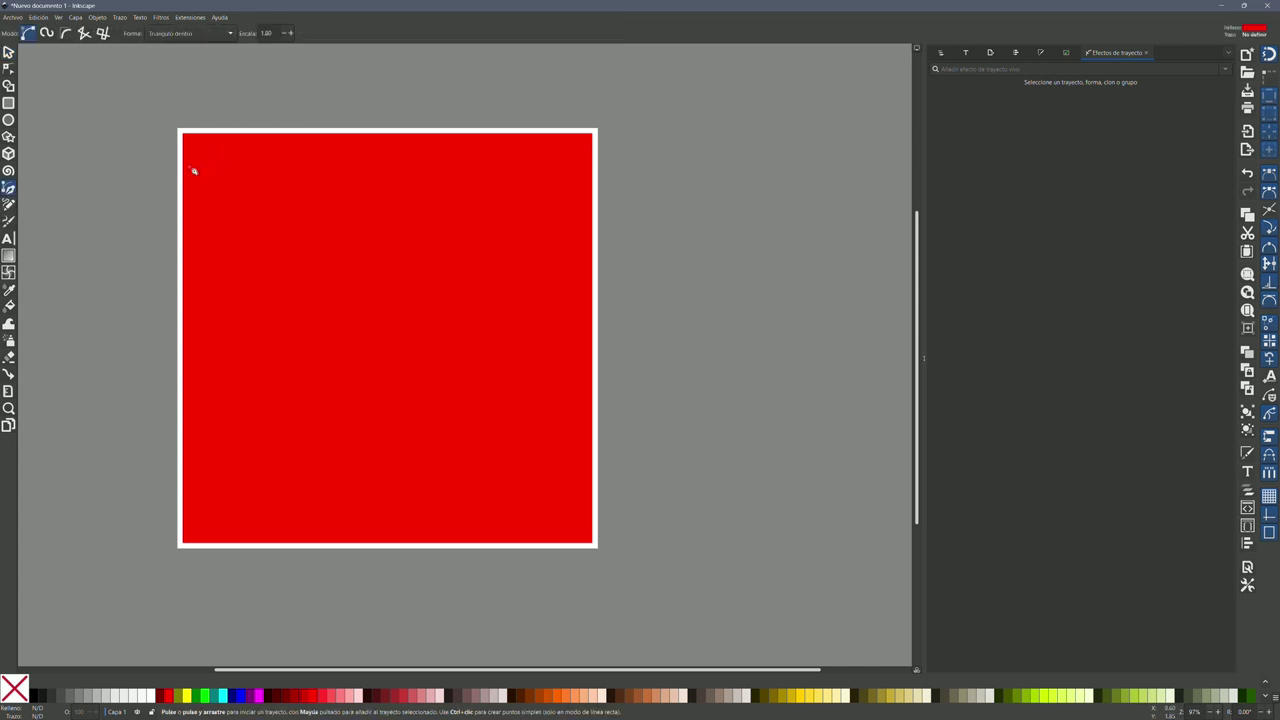
left_click(186, 168)
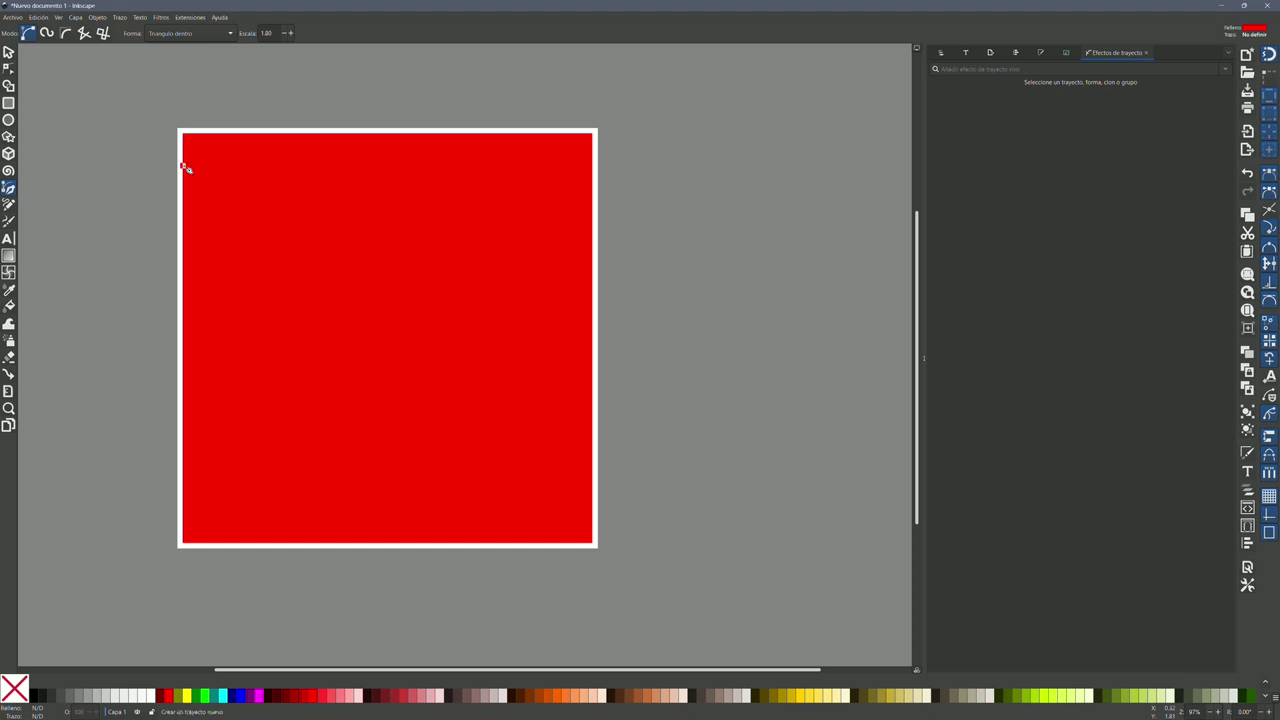
left_click(528, 166)
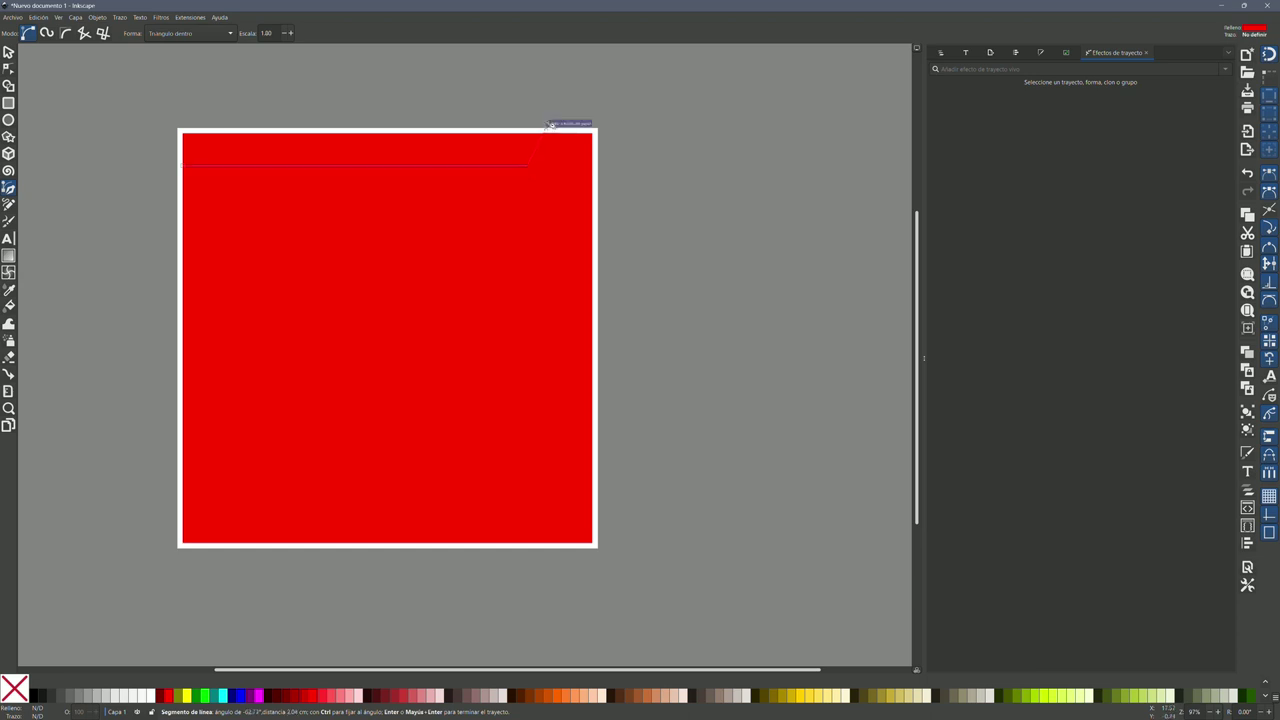
key("Return")
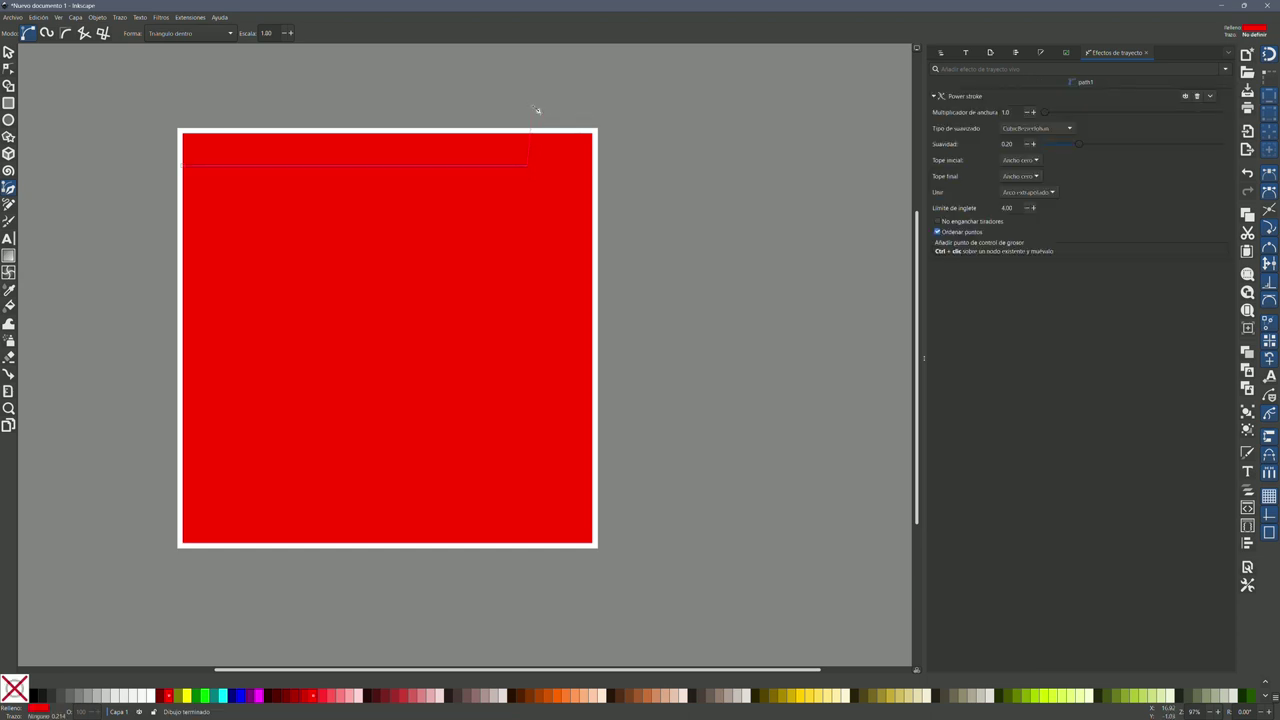
left_click(190, 35)
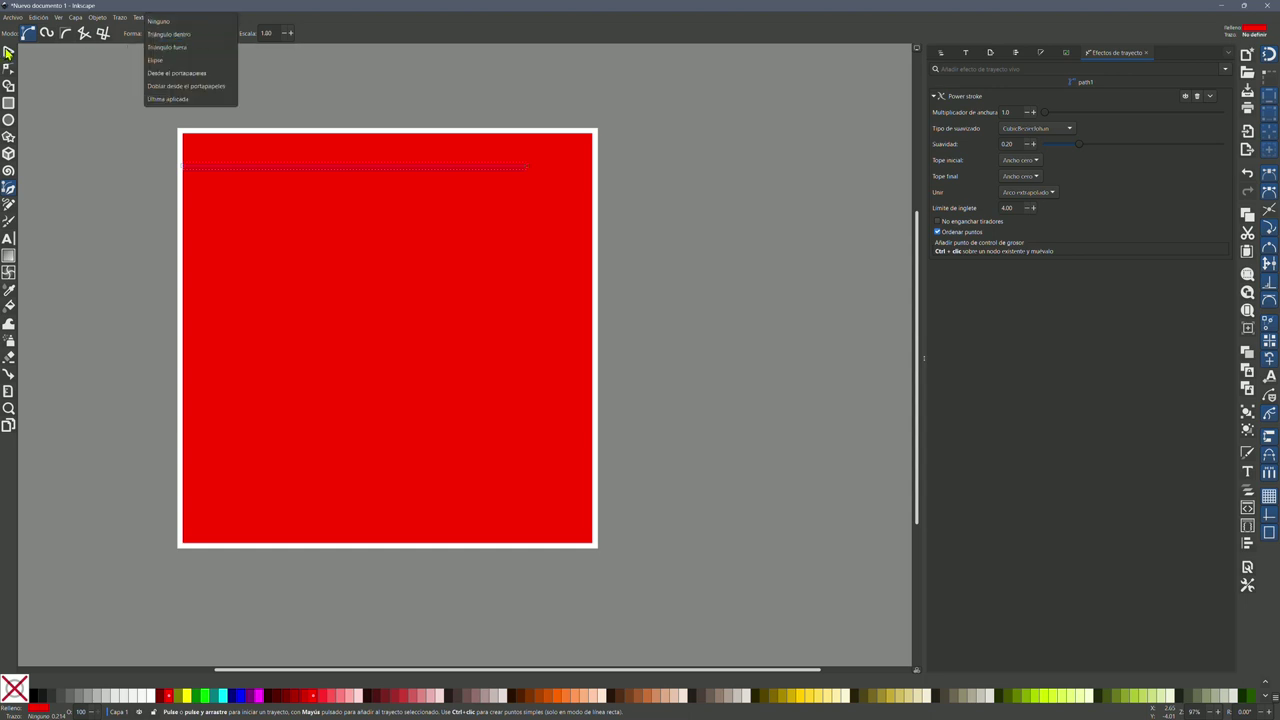
left_click(14, 60)
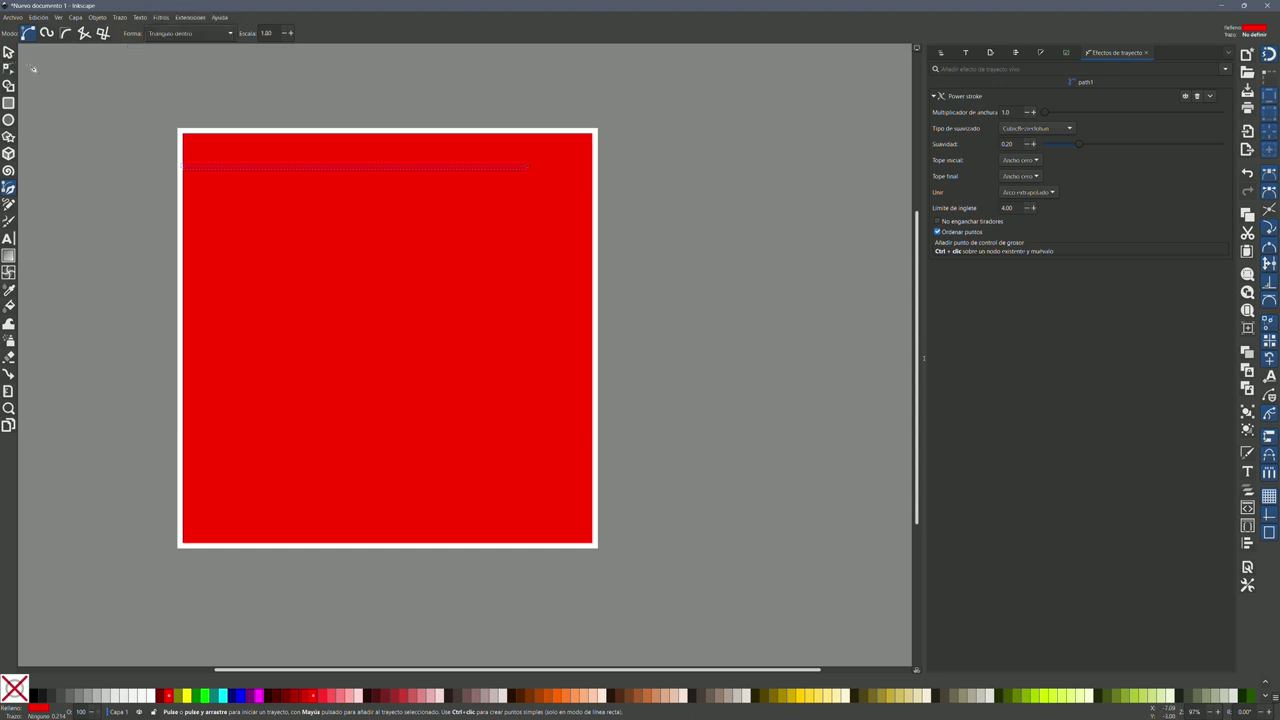
key("Escape")
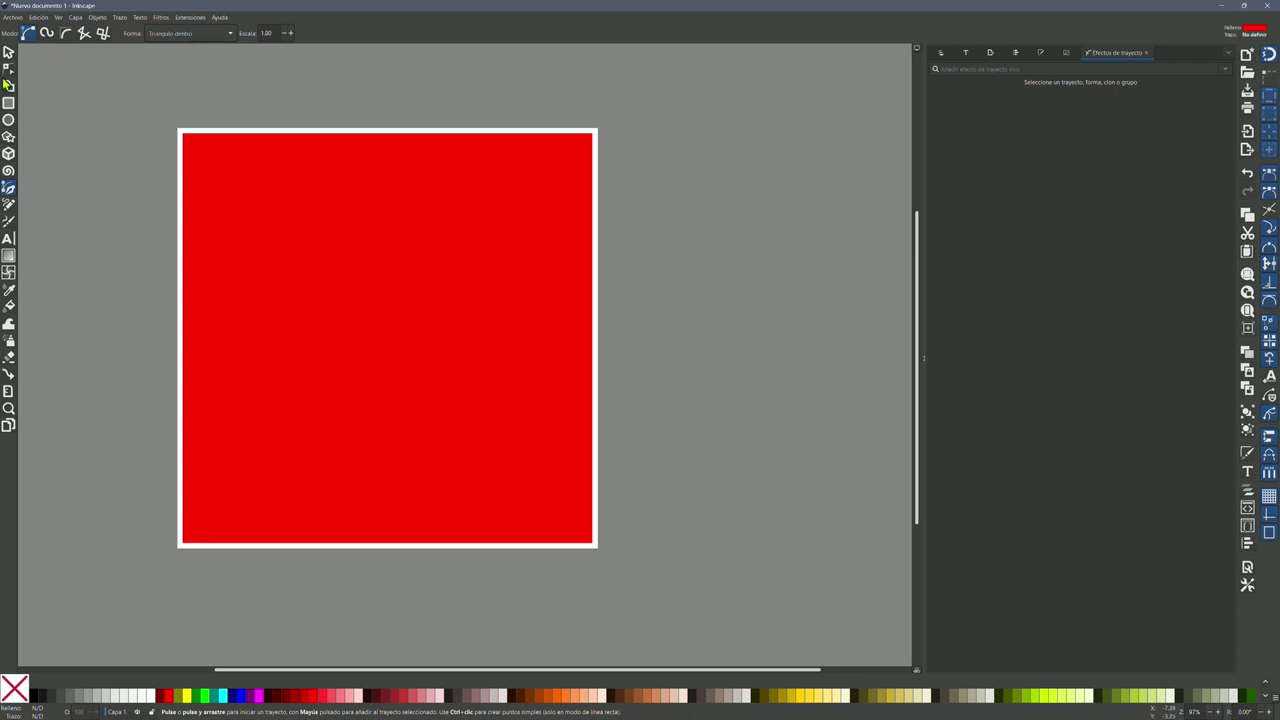
Try the Pencil and Calligraphy tools, then set the Pen's shape to Ninguno
left_click(9, 205)
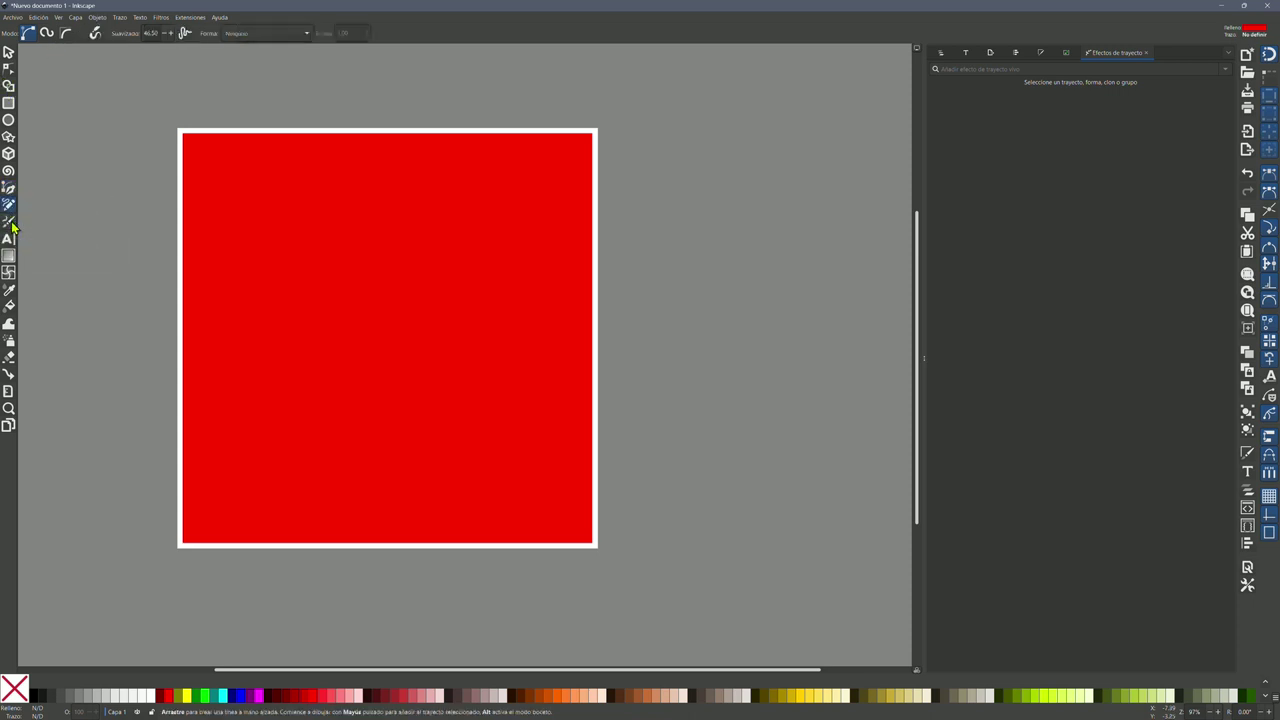
left_click(10, 222)
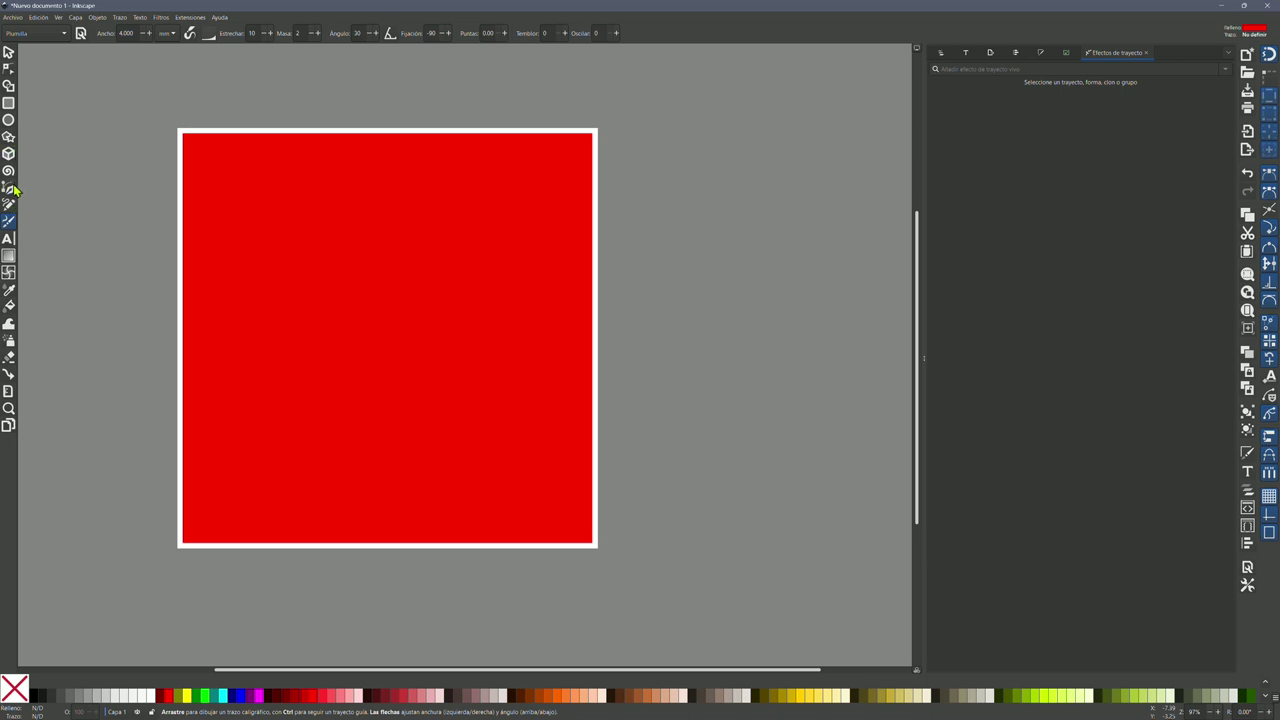
left_click(9, 188)
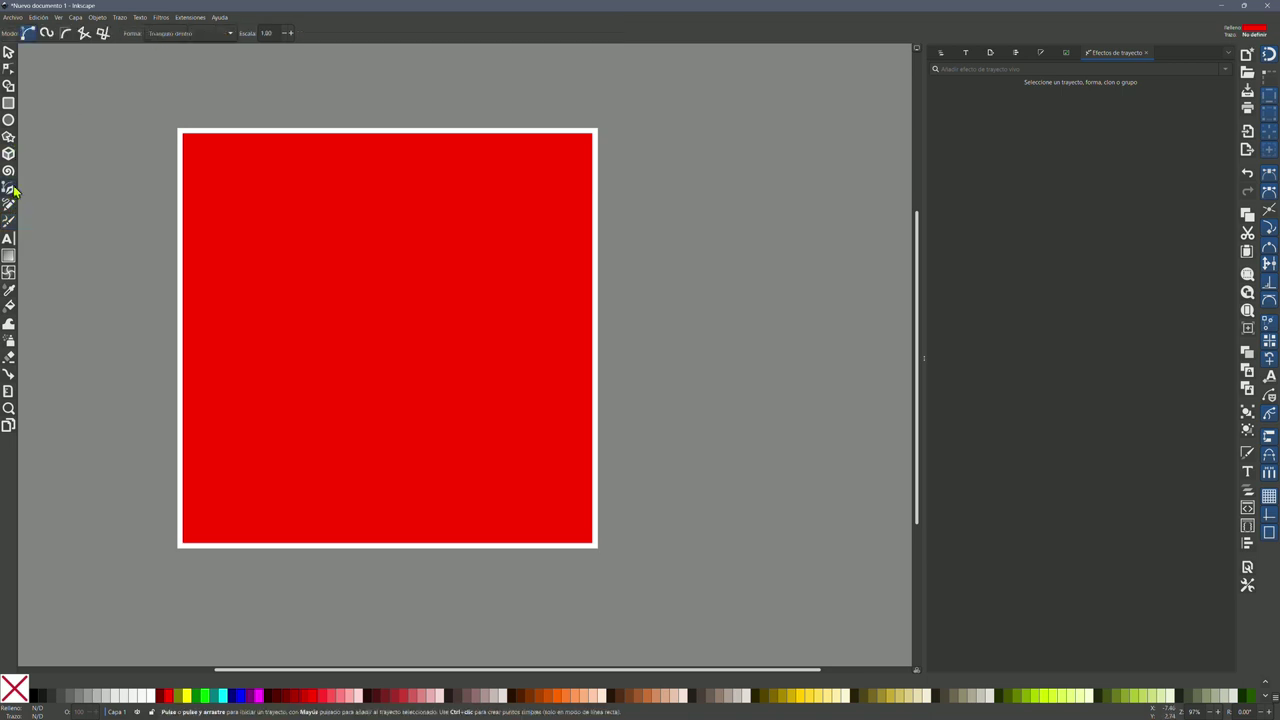
left_click(214, 34)
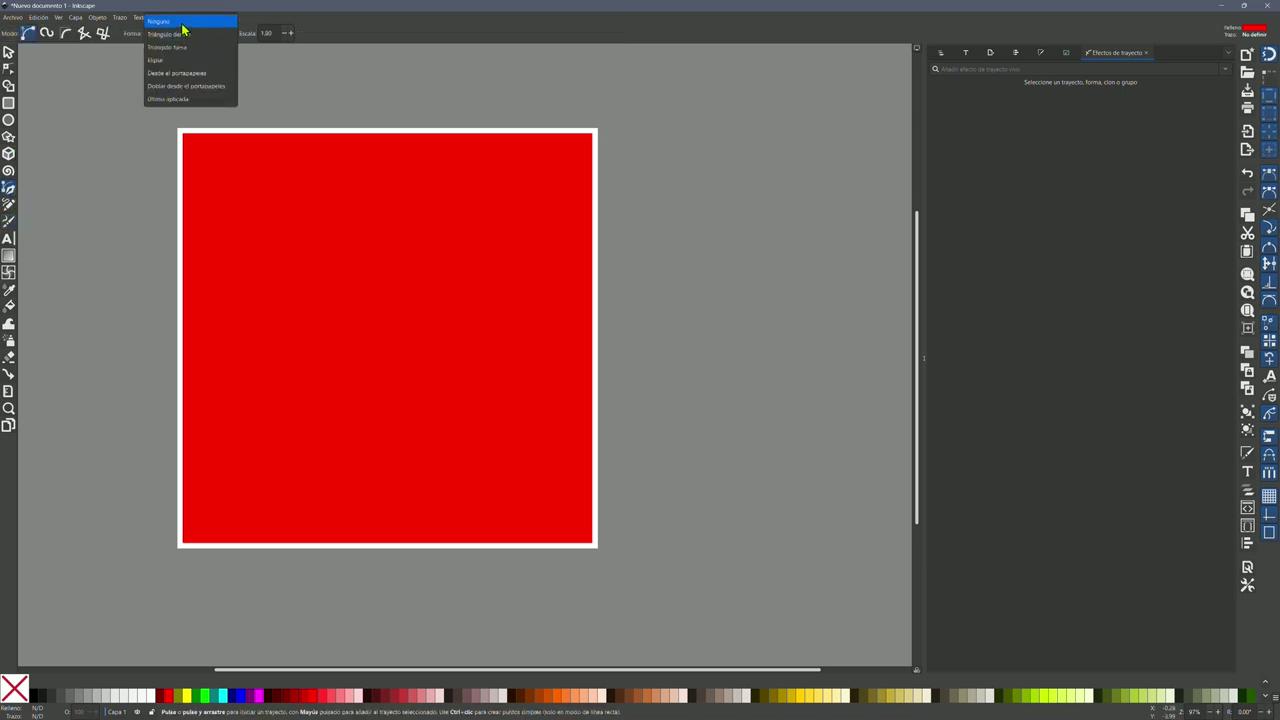
left_click(182, 24)
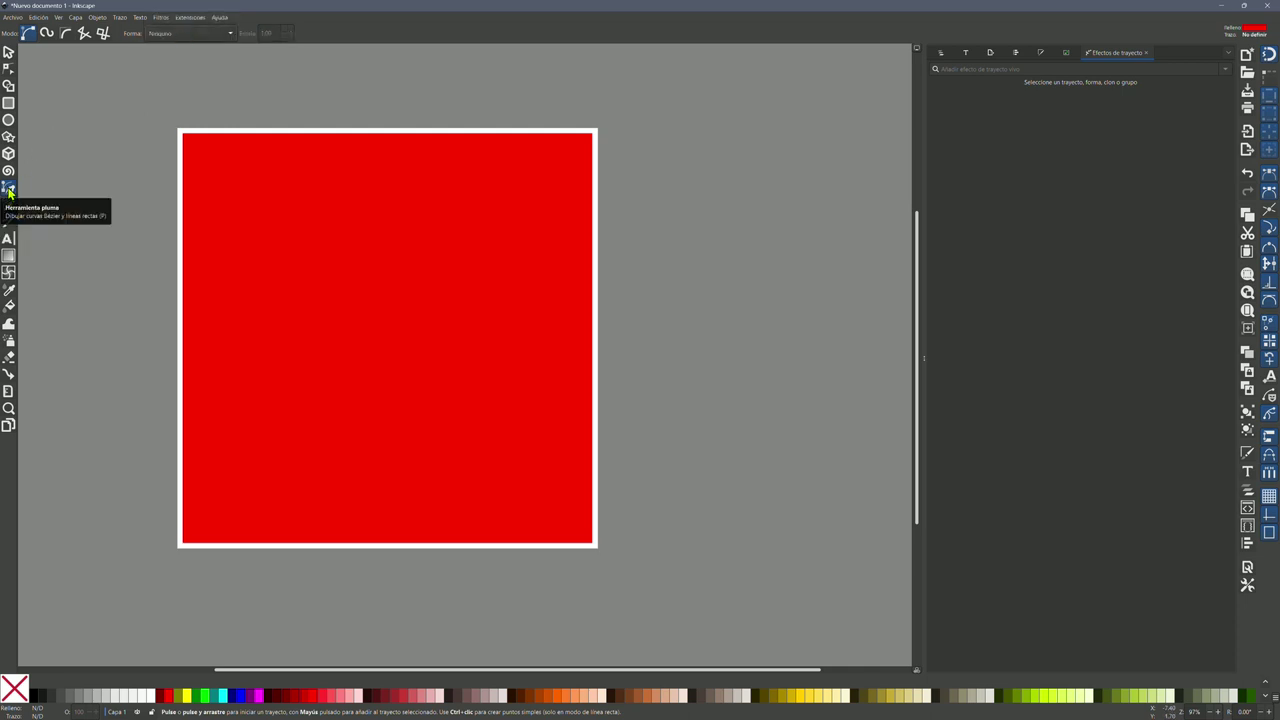
Draw a straight line above the page with no fill and a yellow stroke
left_click(185, 119)
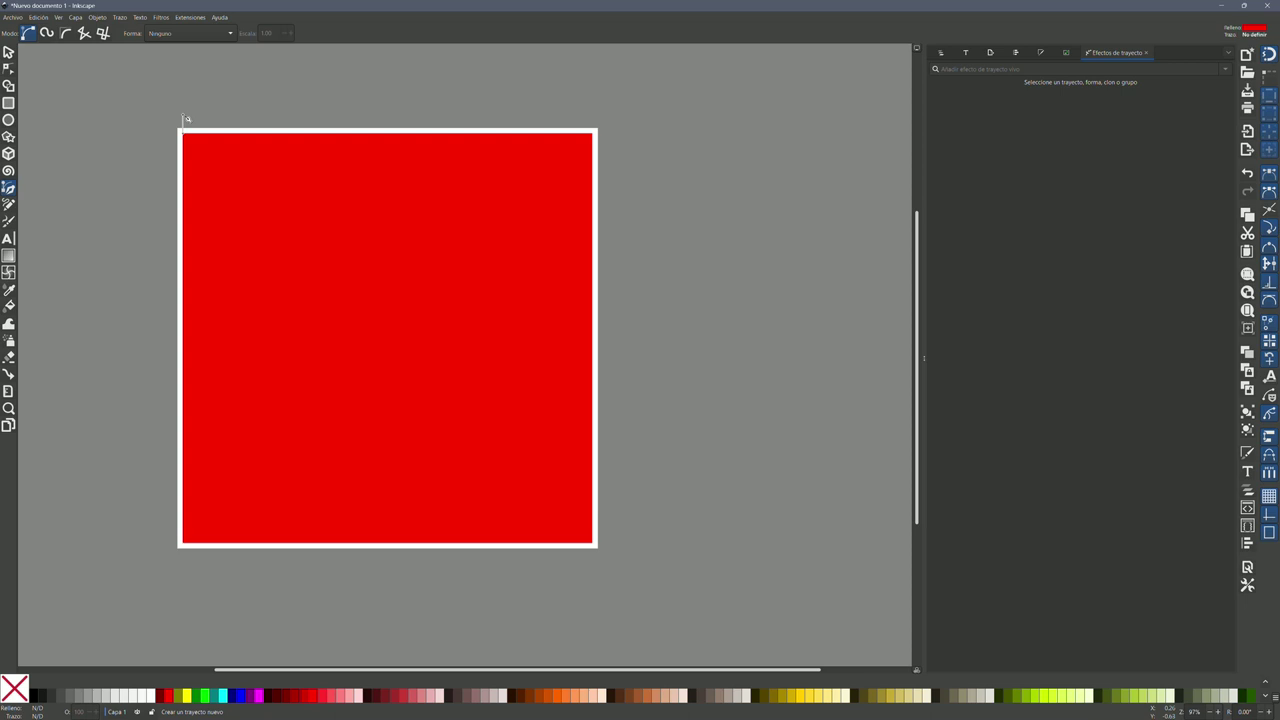
double_click(546, 118)
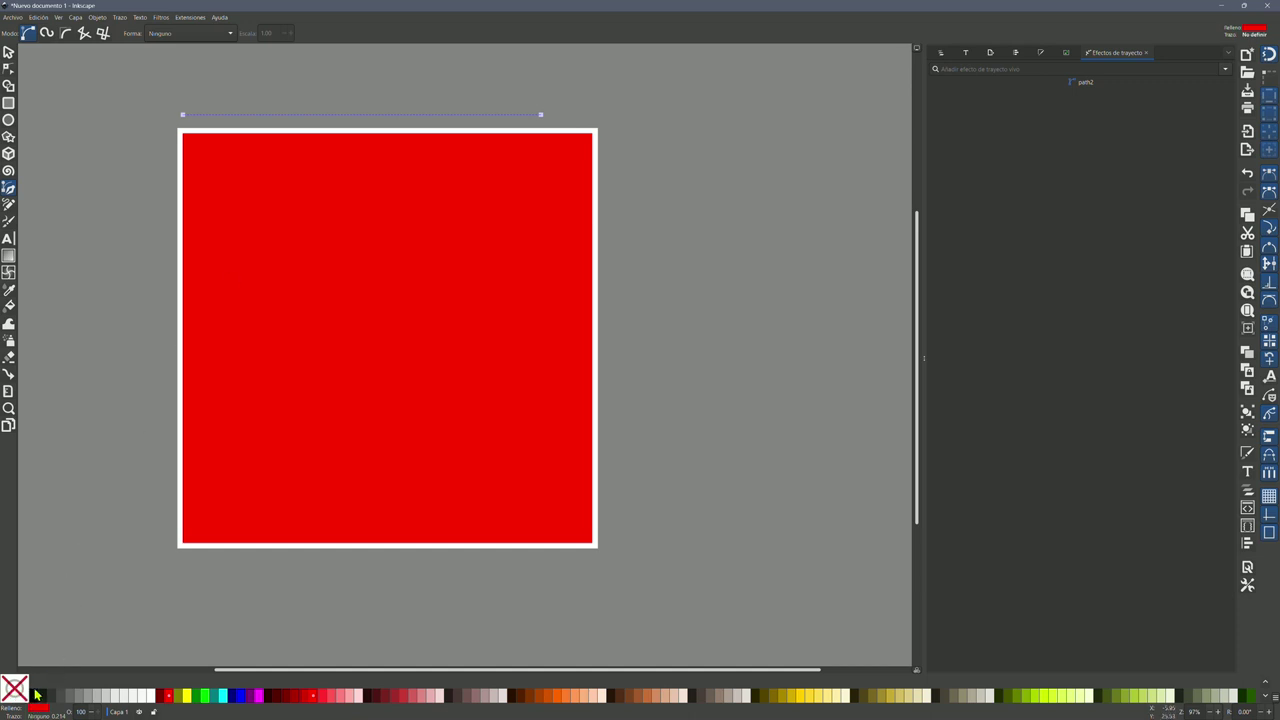
left_click(22, 692)
left_click(186, 697, "shift")
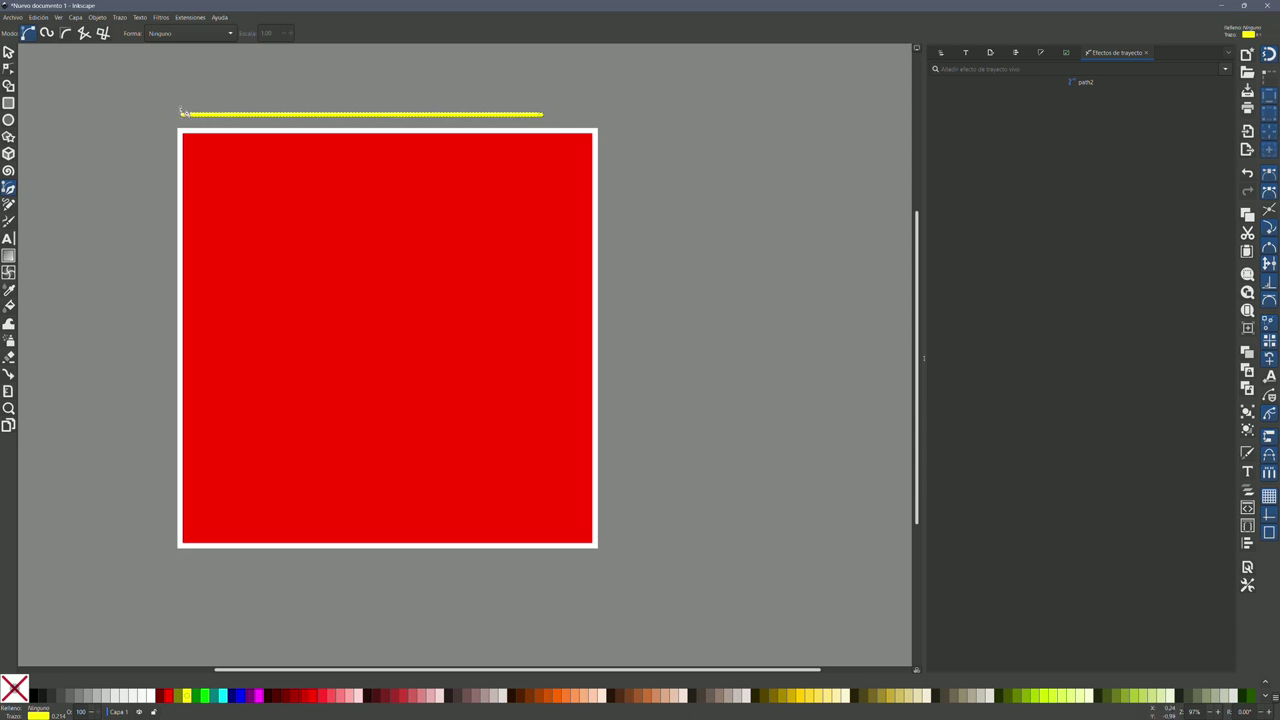
scroll(195, 110, "up", 3)
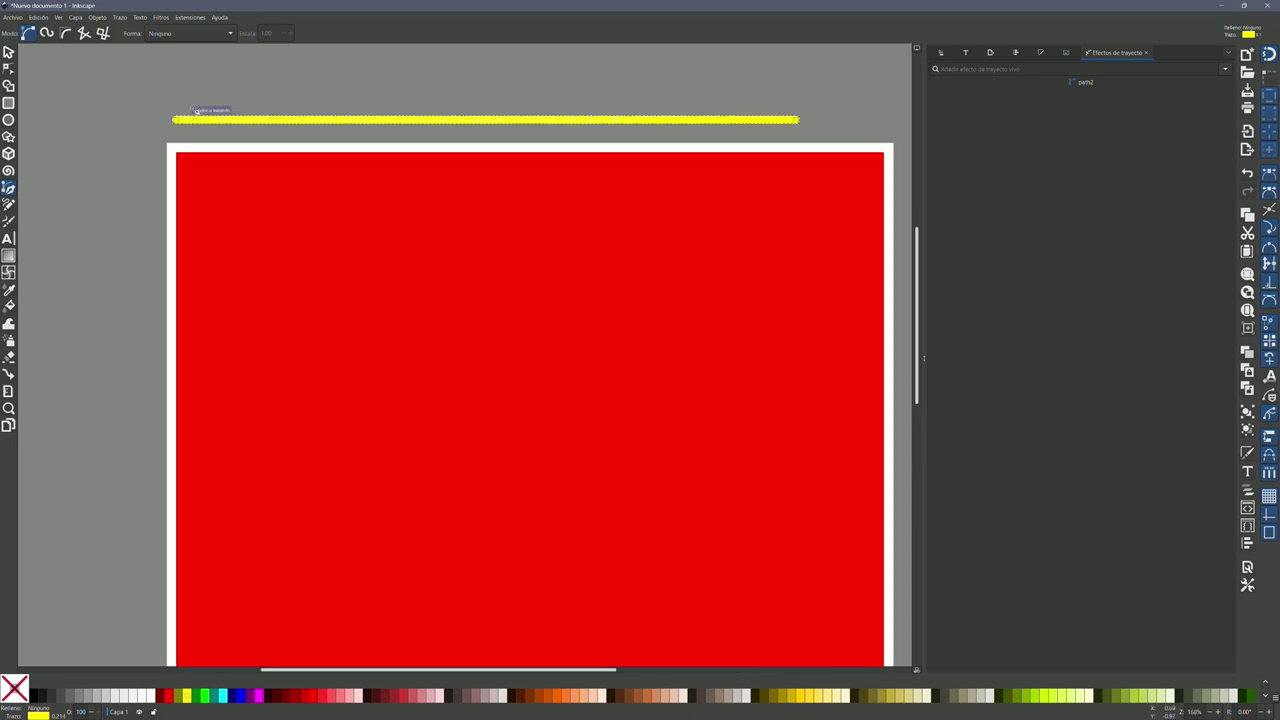
Try bending the yellow line with the node tool, undo it, then delete the line
left_click(8, 68)
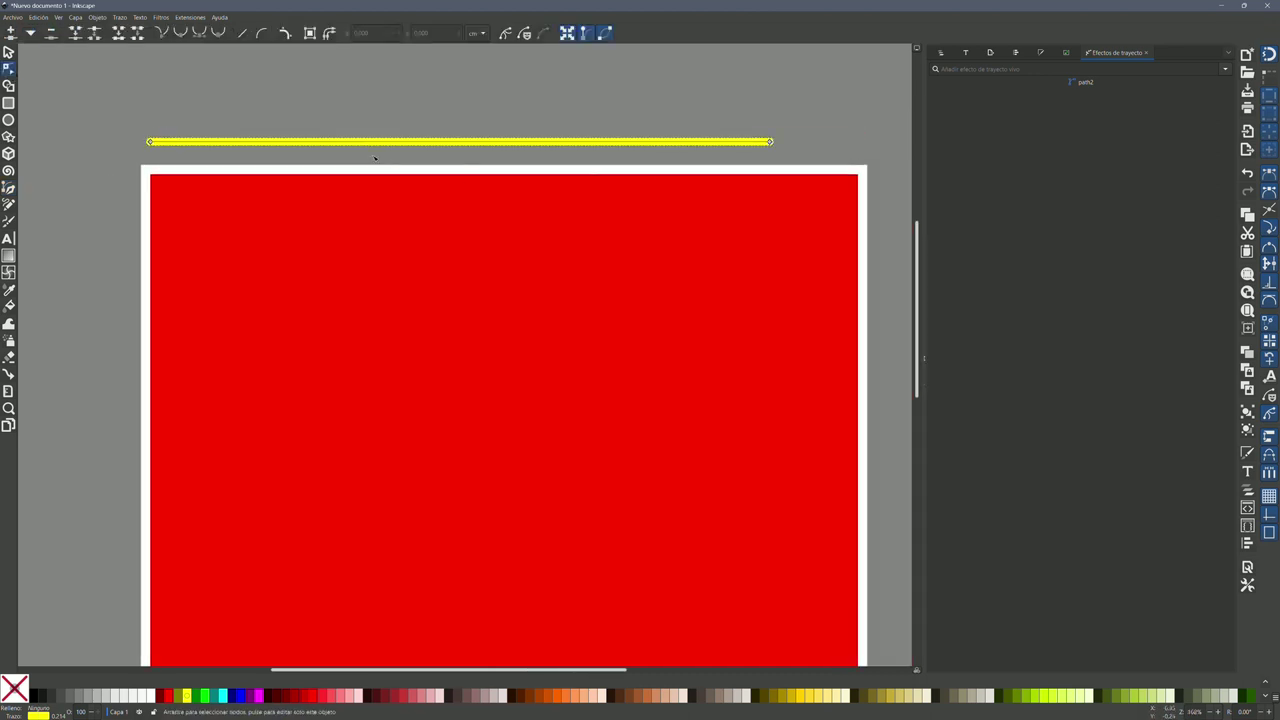
left_click_drag(392, 145, 410, 128)
key("ctrl+z")
scroll(278, 145, "down", 2, "ctrl")
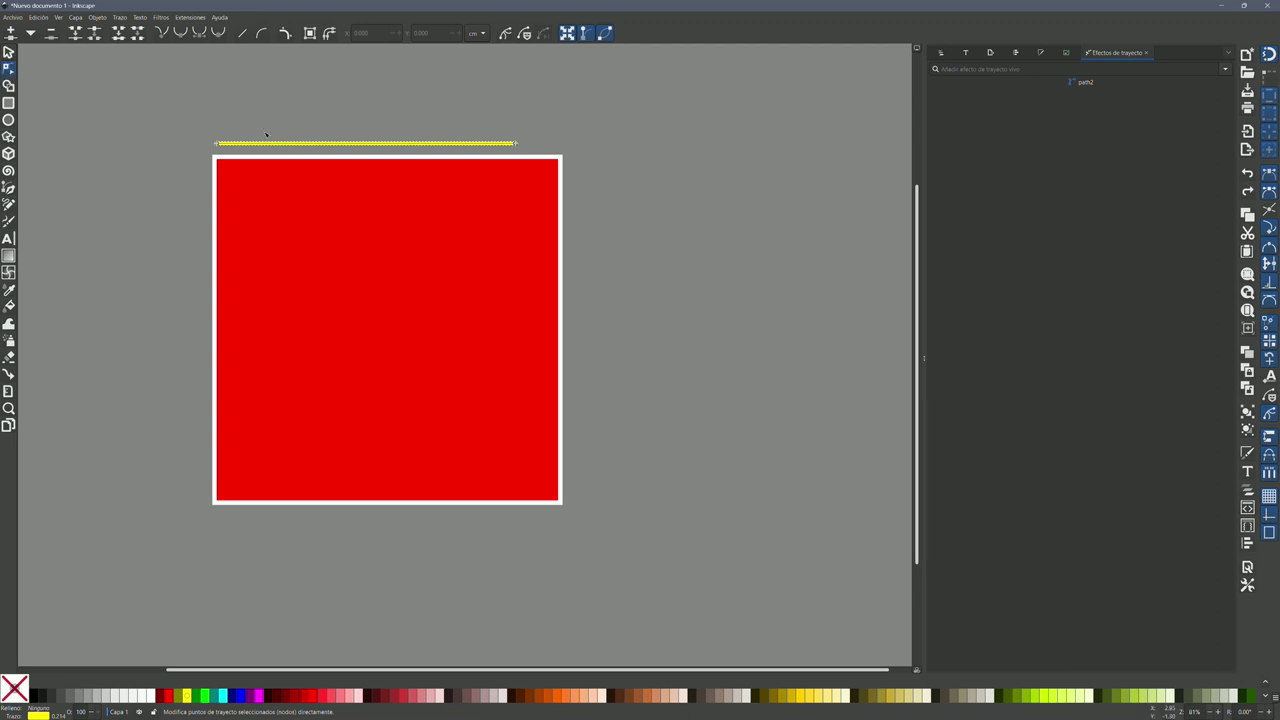
key("s")
key("Delete")
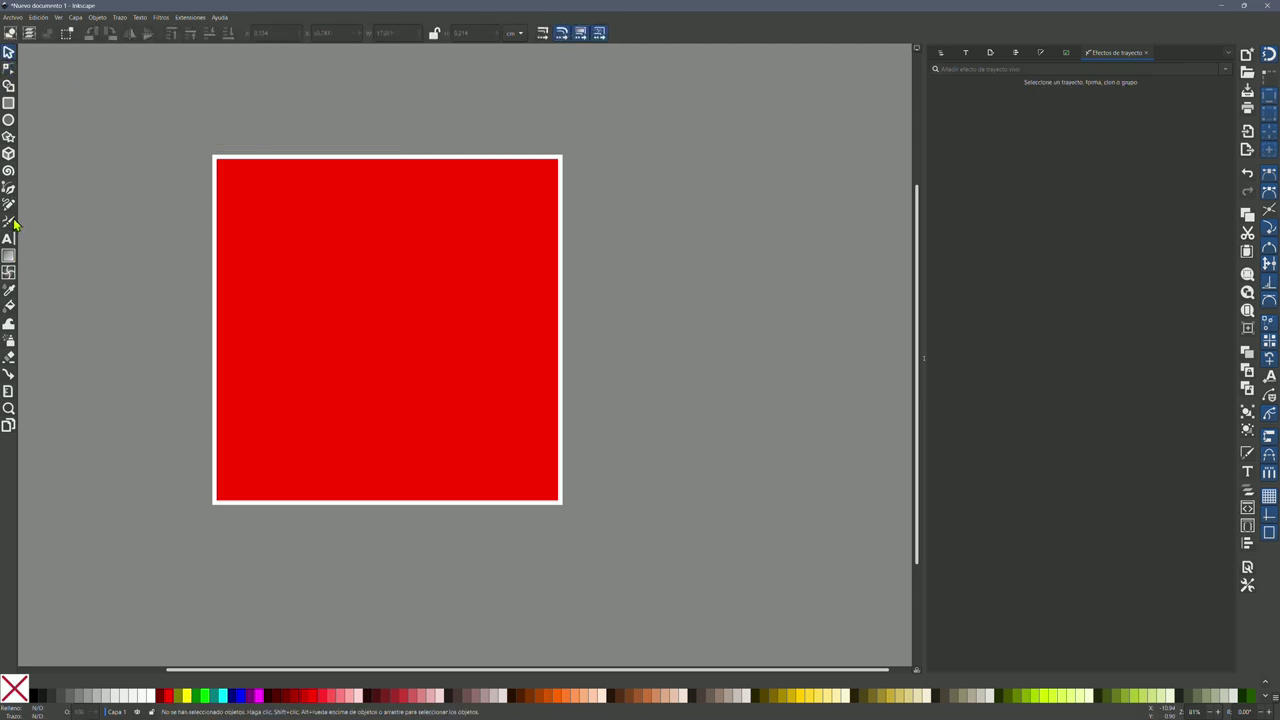
left_click(9, 188)
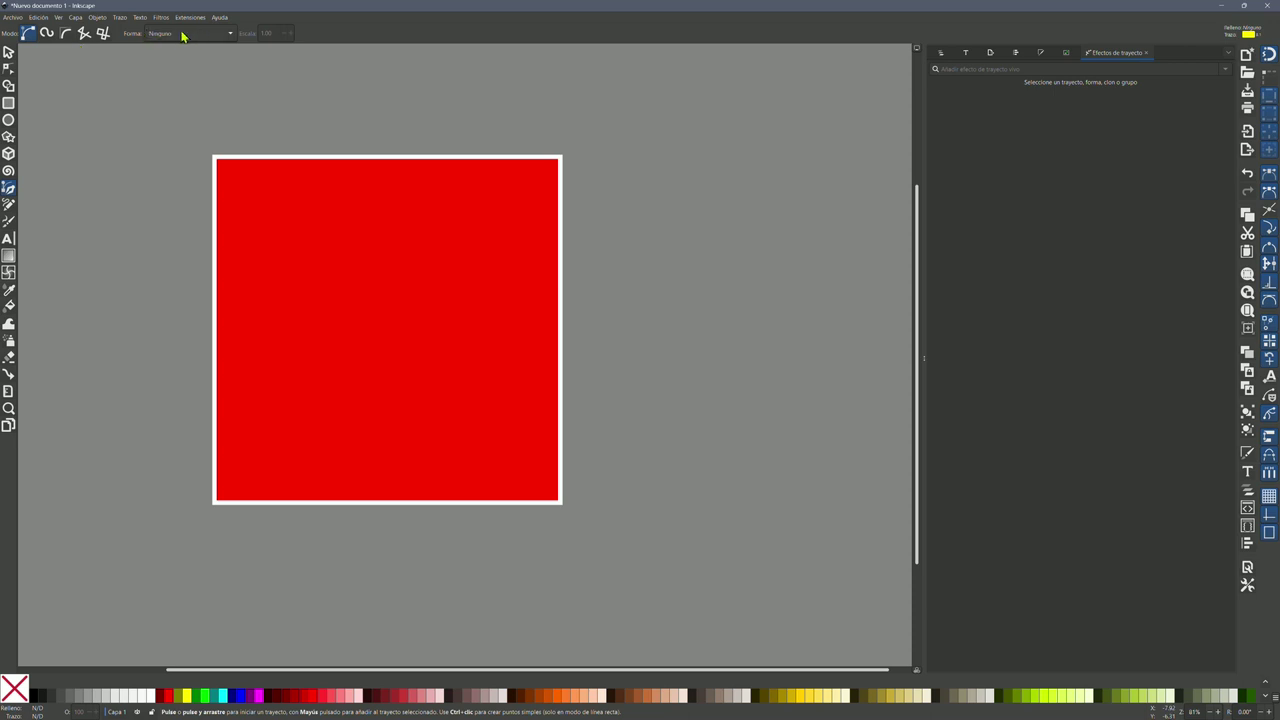
Draw a Triangle-in tapered Pen line along the square's top, thickened to scale 3.30
left_click(231, 34)
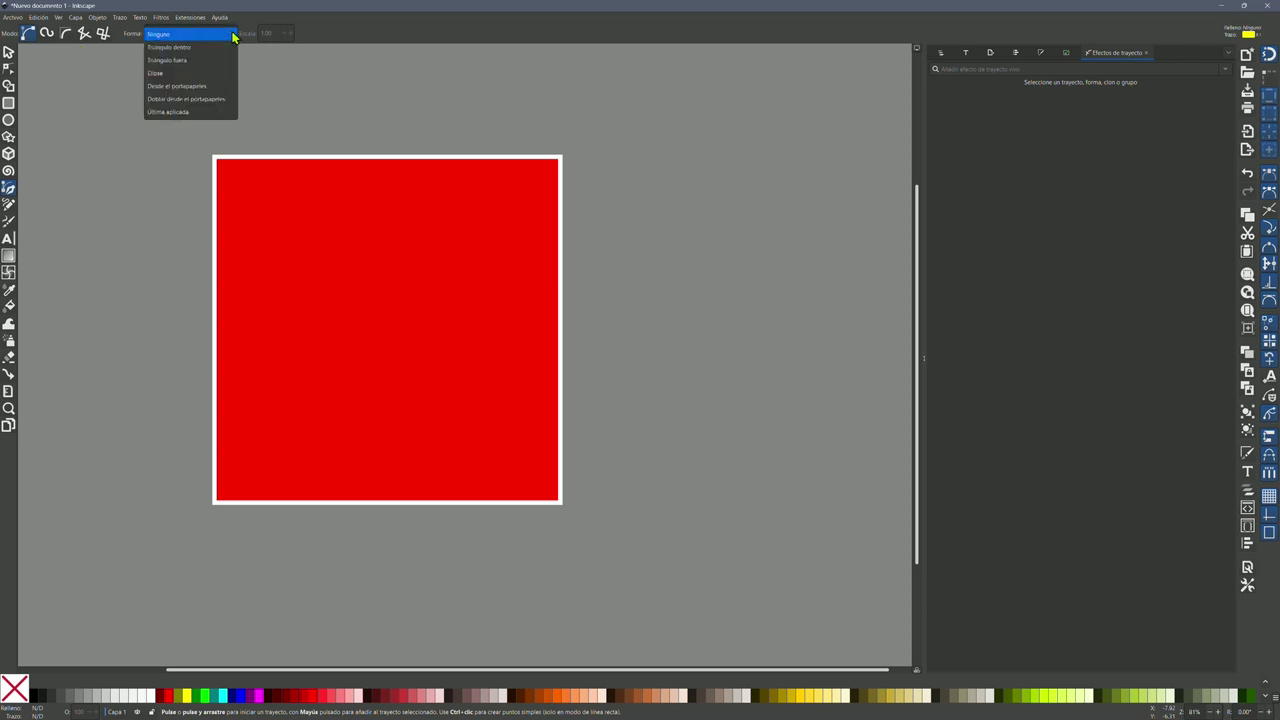
key("Escape")
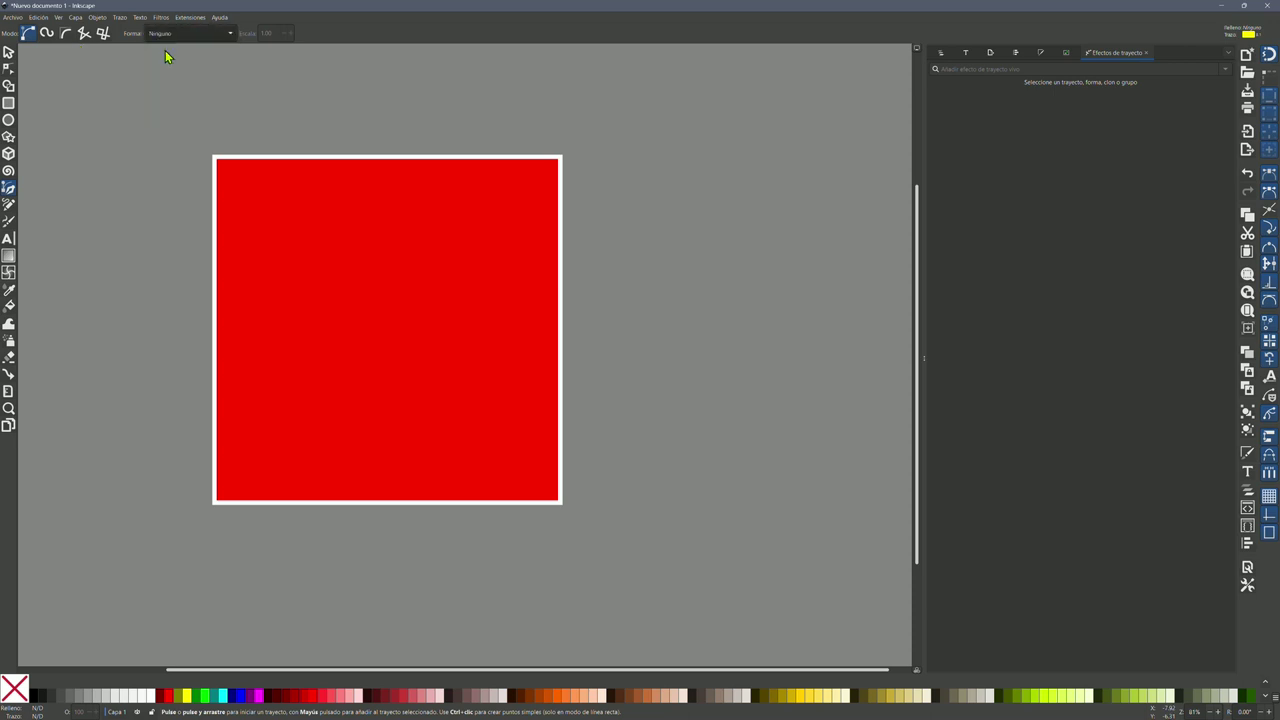
left_click(219, 147)
left_click(219, 147)
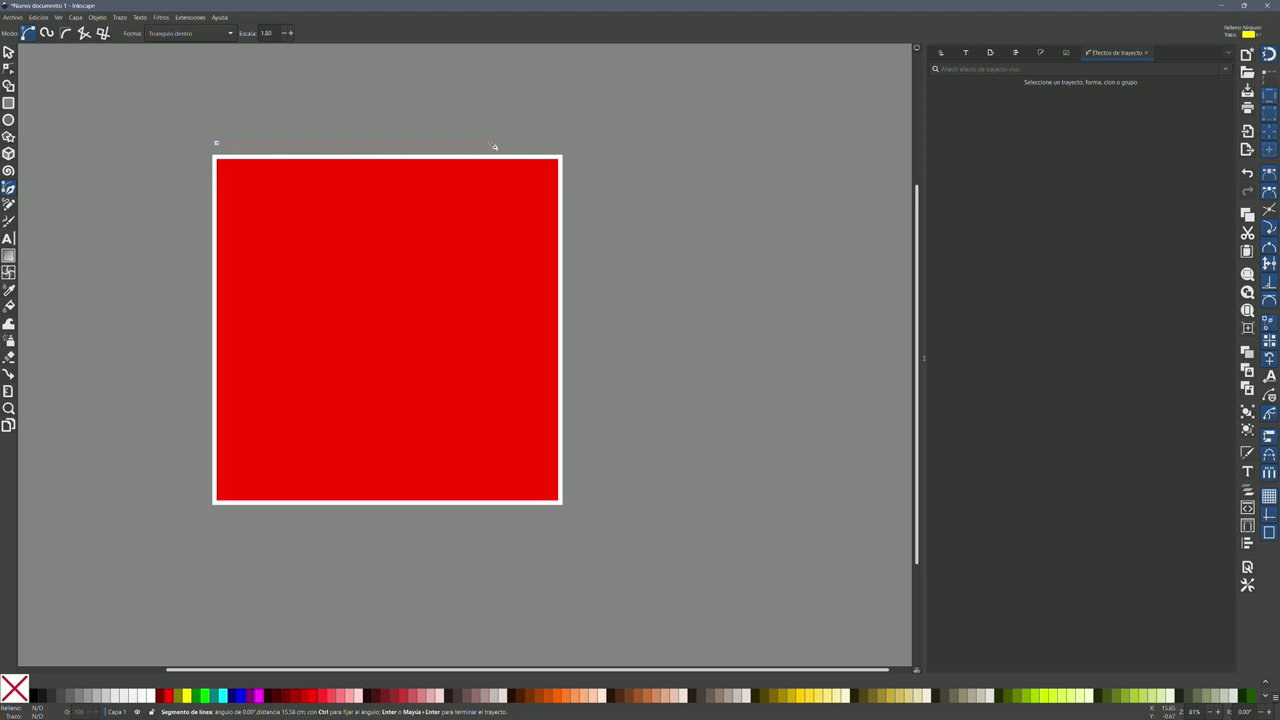
double_click(494, 147)
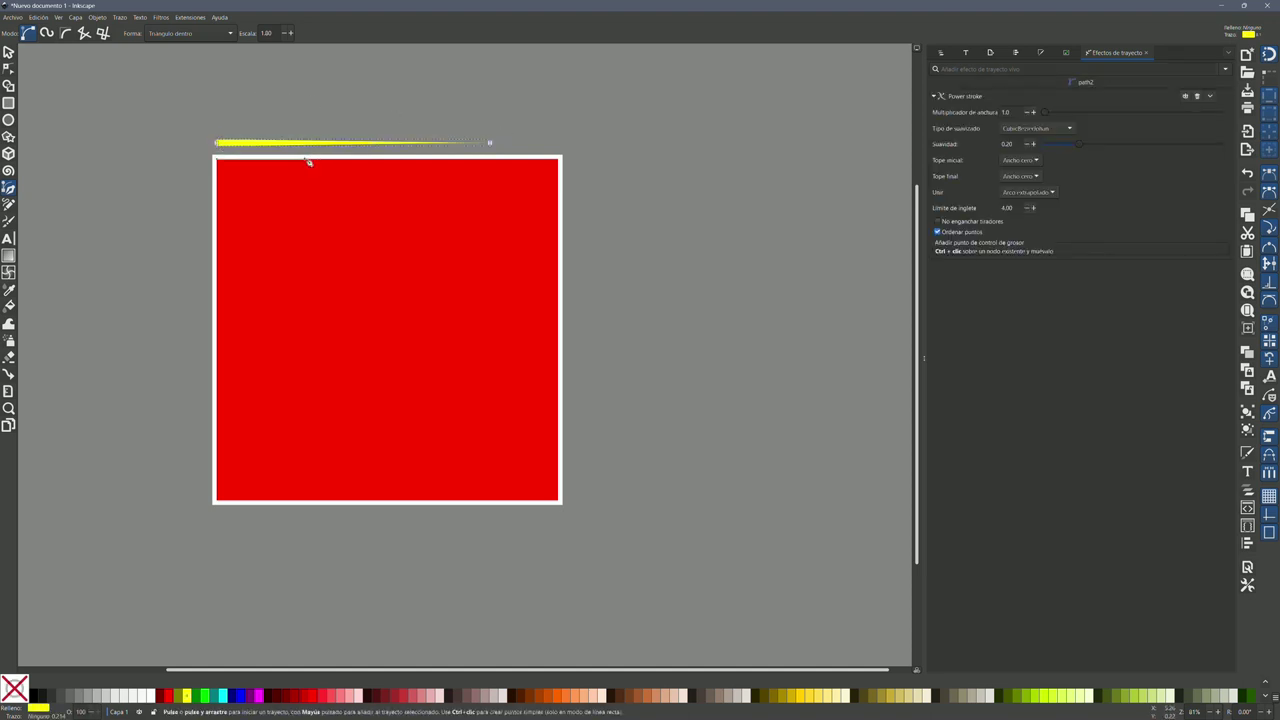
scroll(340, 152, "up", 2, "ctrl")
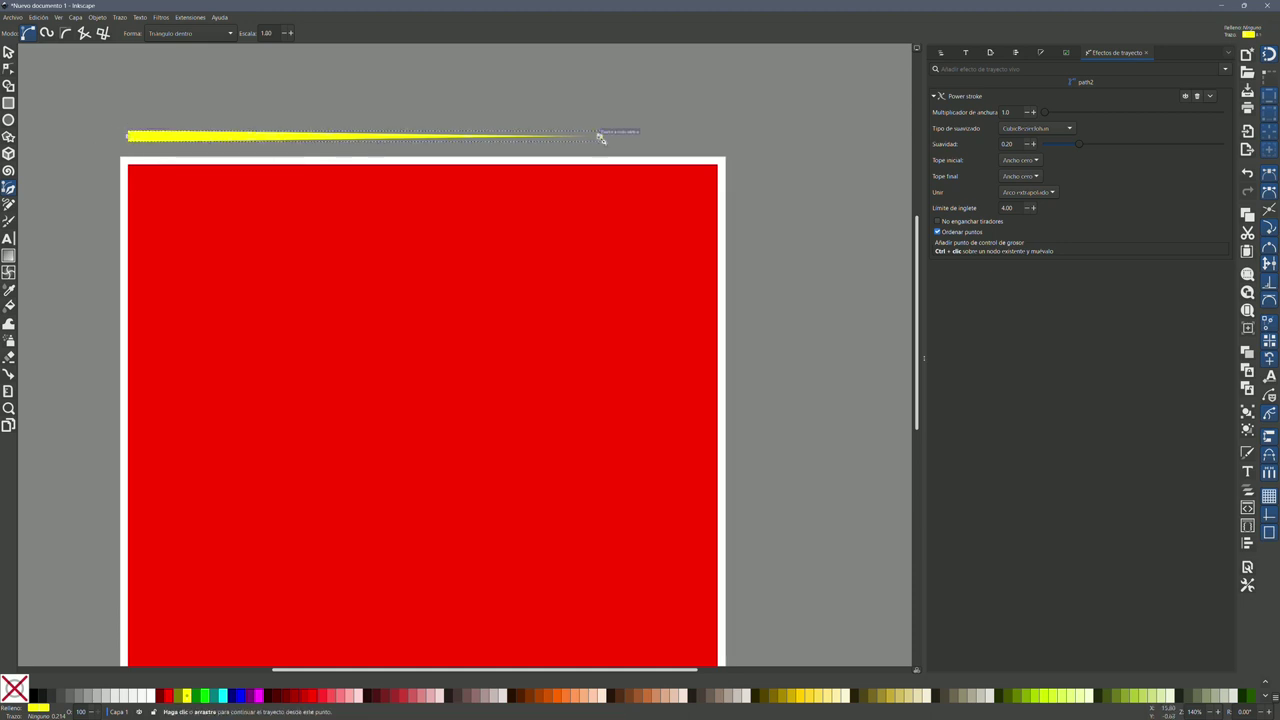
left_click(290, 33)
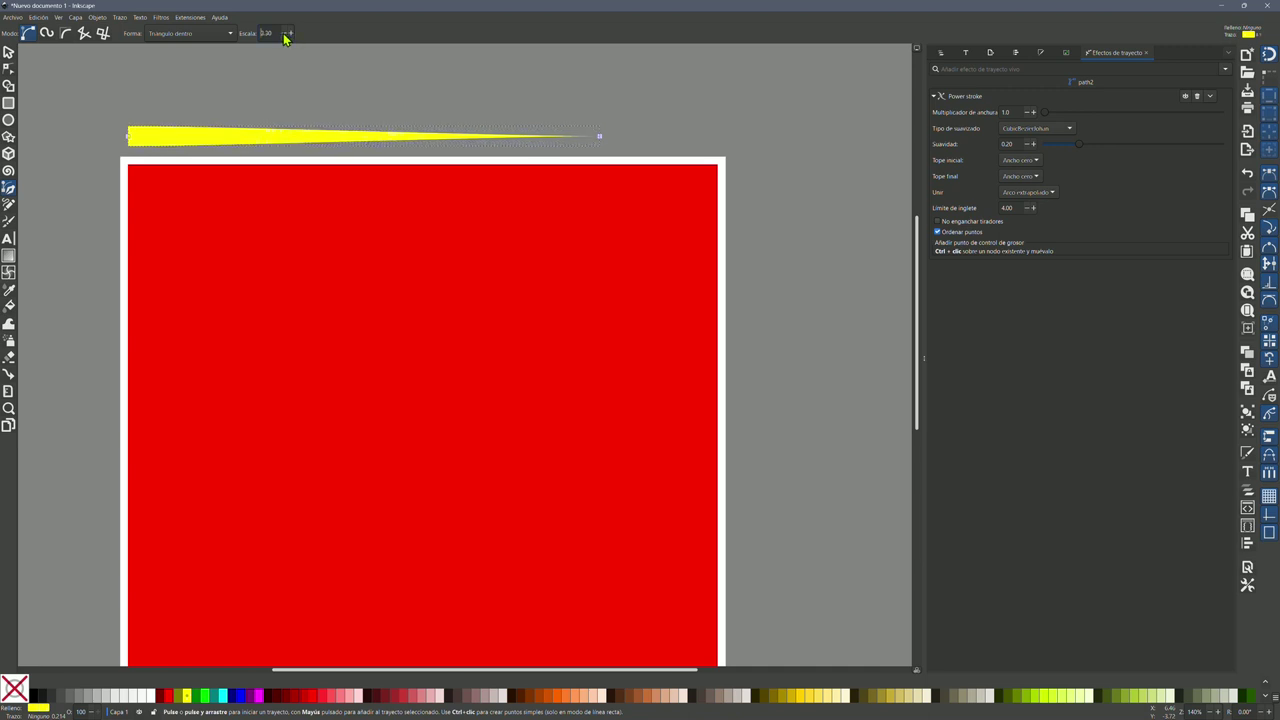
scroll(214, 85, "down", 1)
scroll(212, 84, "down", 1)
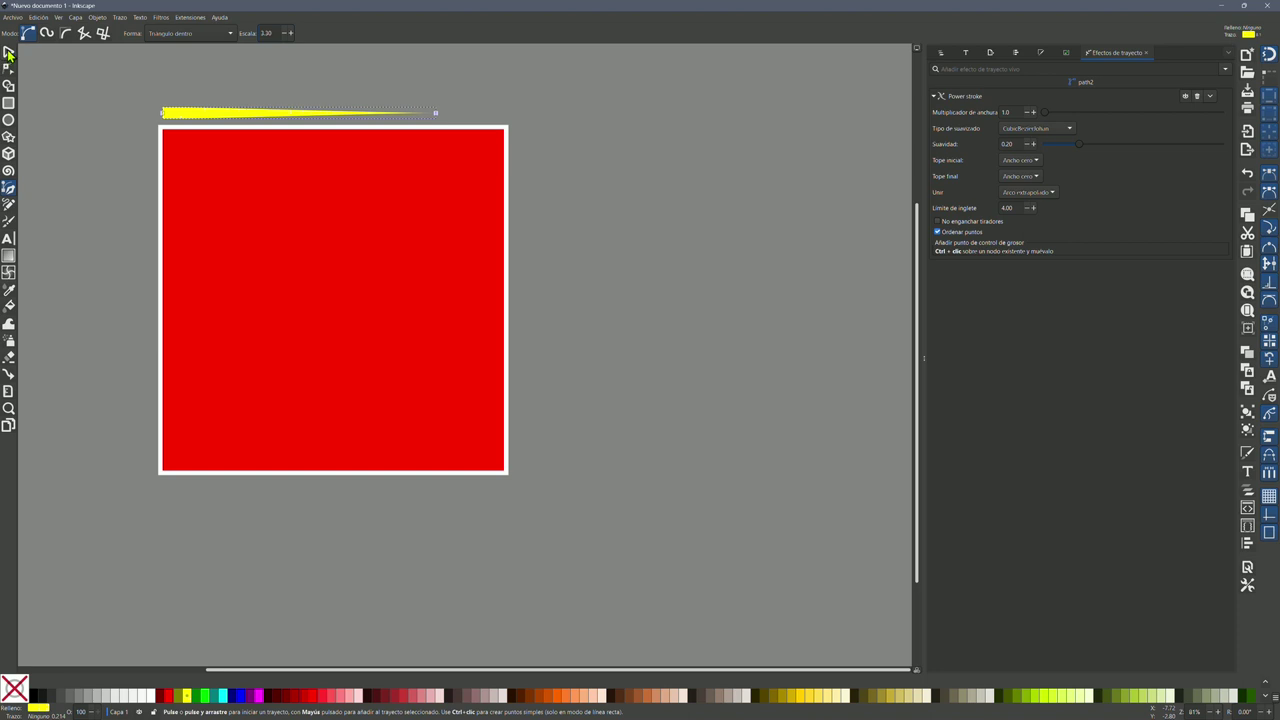
Place the tapered stroke on the square's top edge and a copy on the bottom edge, selecting both
left_click(8, 53)
left_click_drag(238, 114, 241, 132)
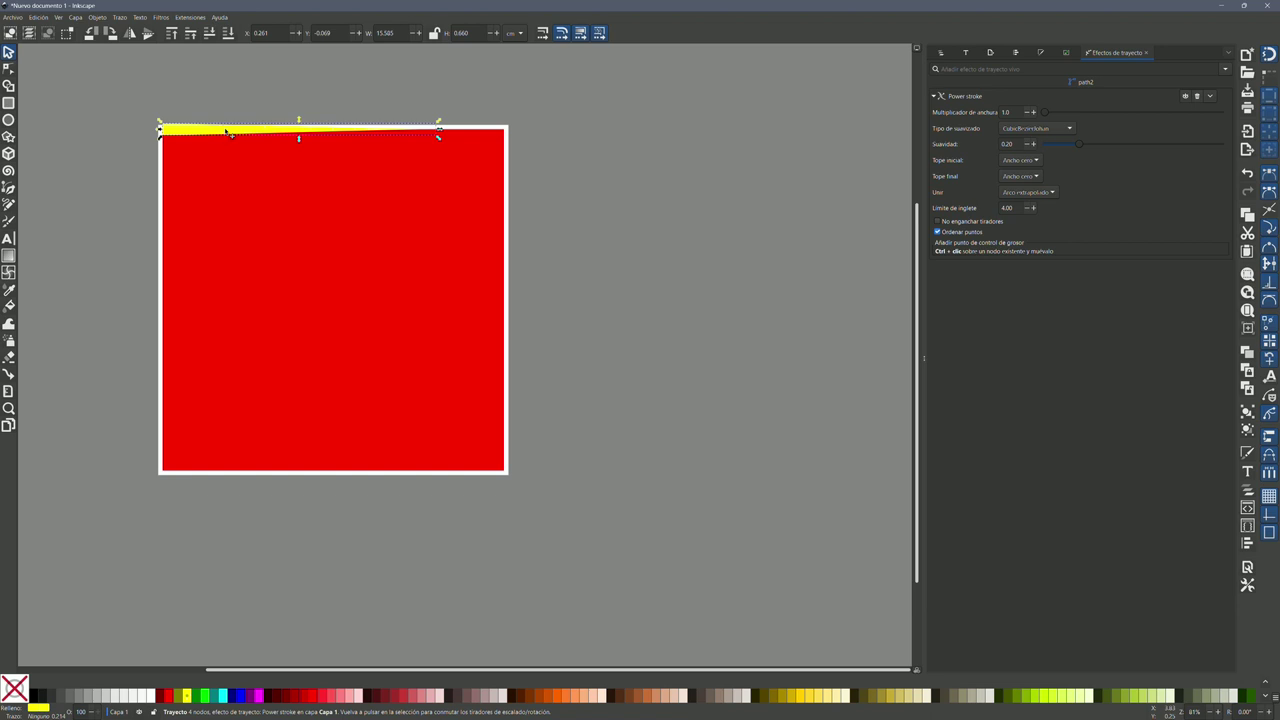
left_click_drag(227, 131, 230, 453)
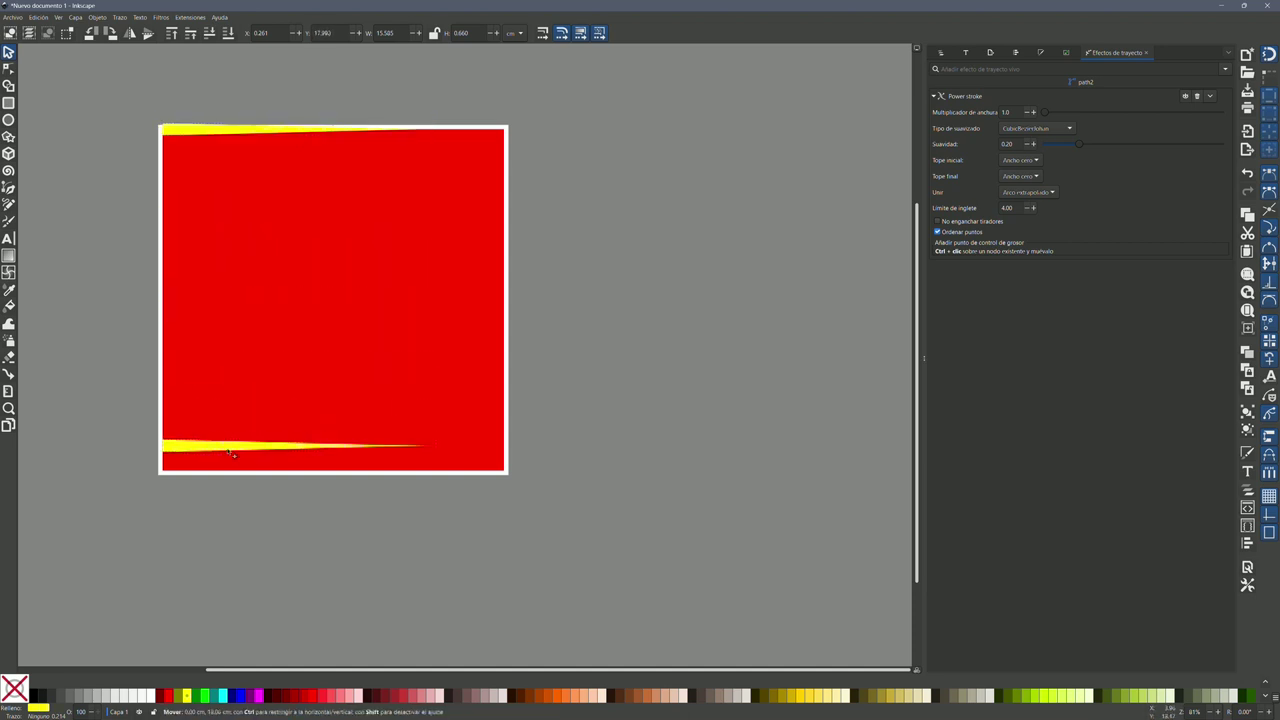
left_click_drag(230, 453, 230, 473)
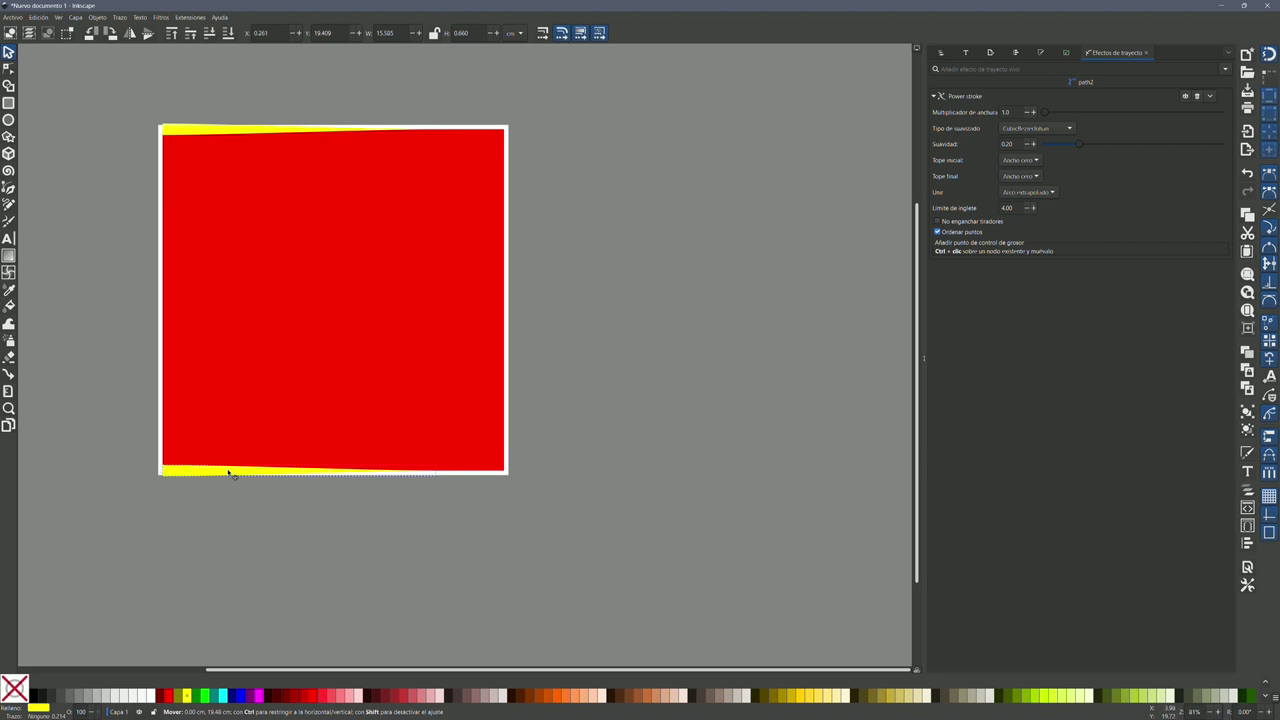
left_click_drag(230, 473, 230, 473)
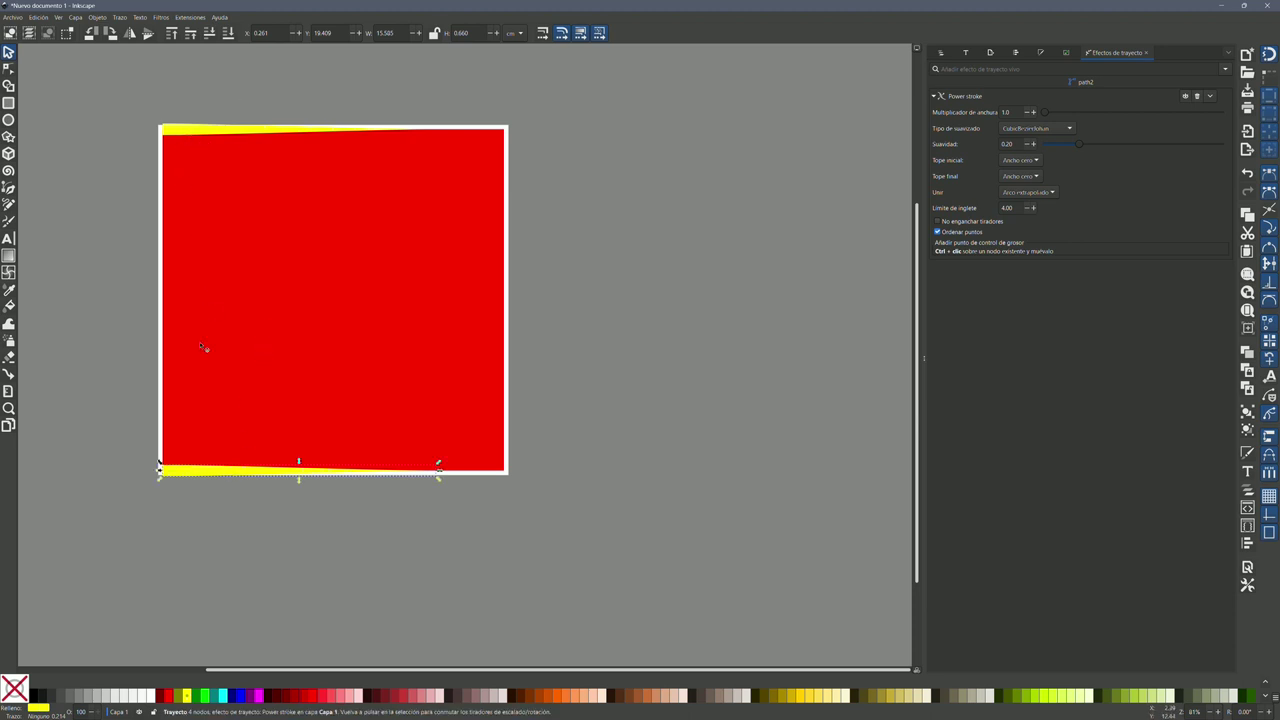
left_click(215, 131, "shift")
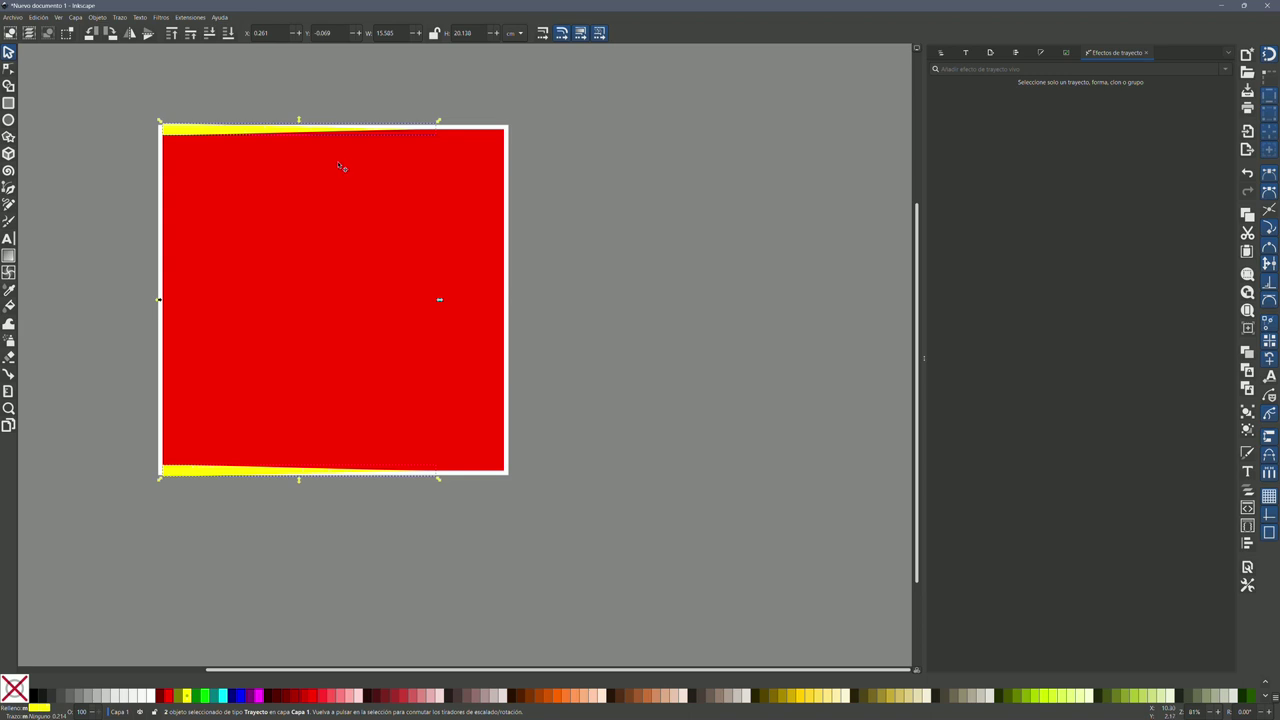
left_click(121, 18)
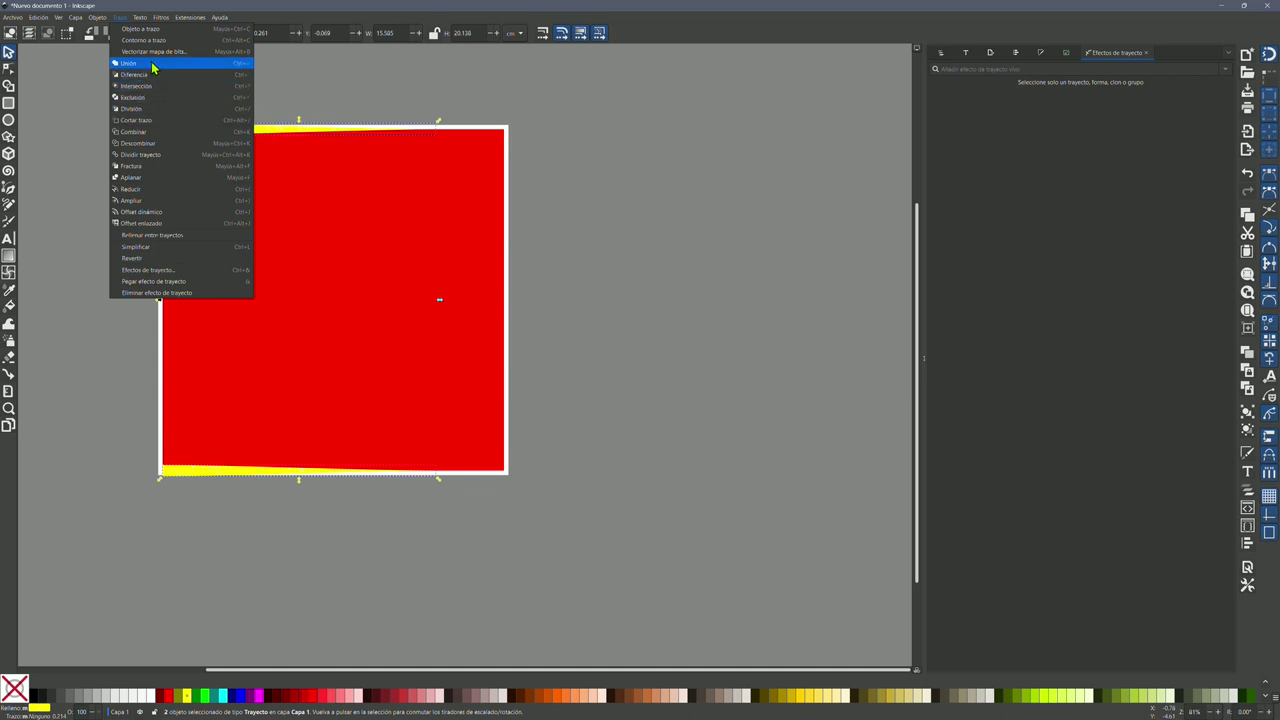
Merge the top and bottom tapered strokes into one path and curve the bottom sliver's left node
left_click(490, 7)
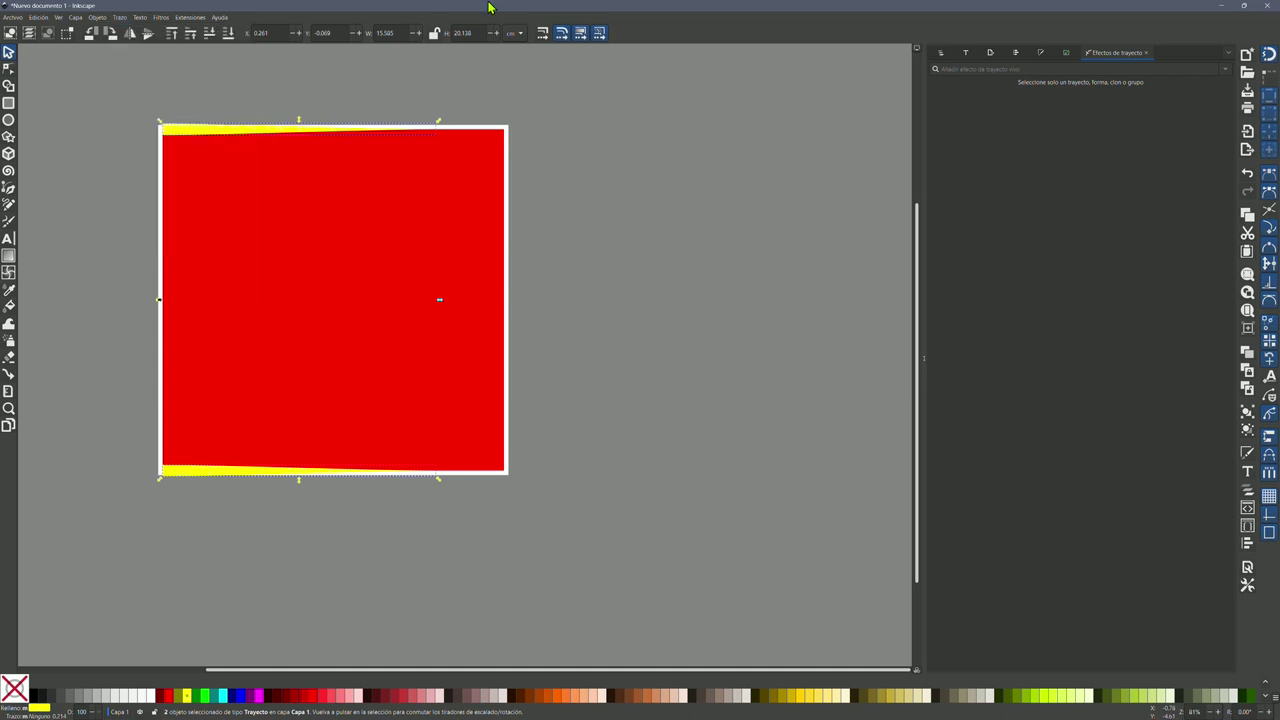
key("ctrl+plus")
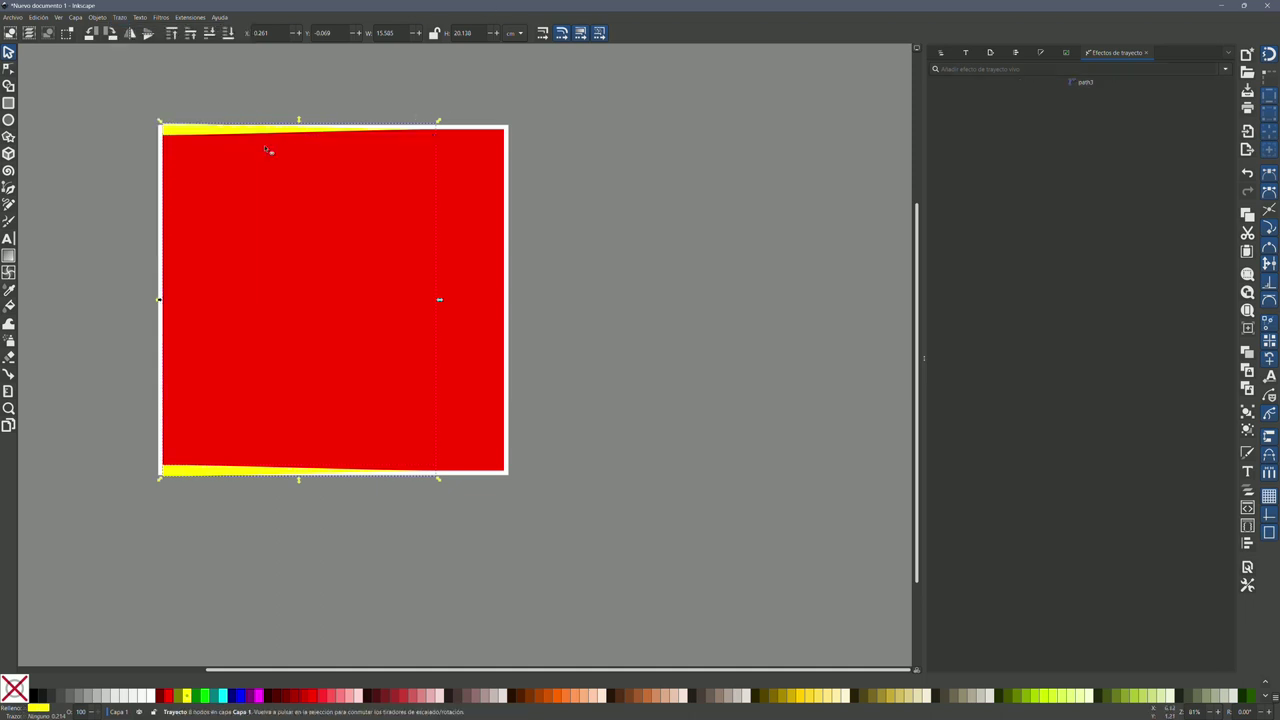
left_click(9, 68)
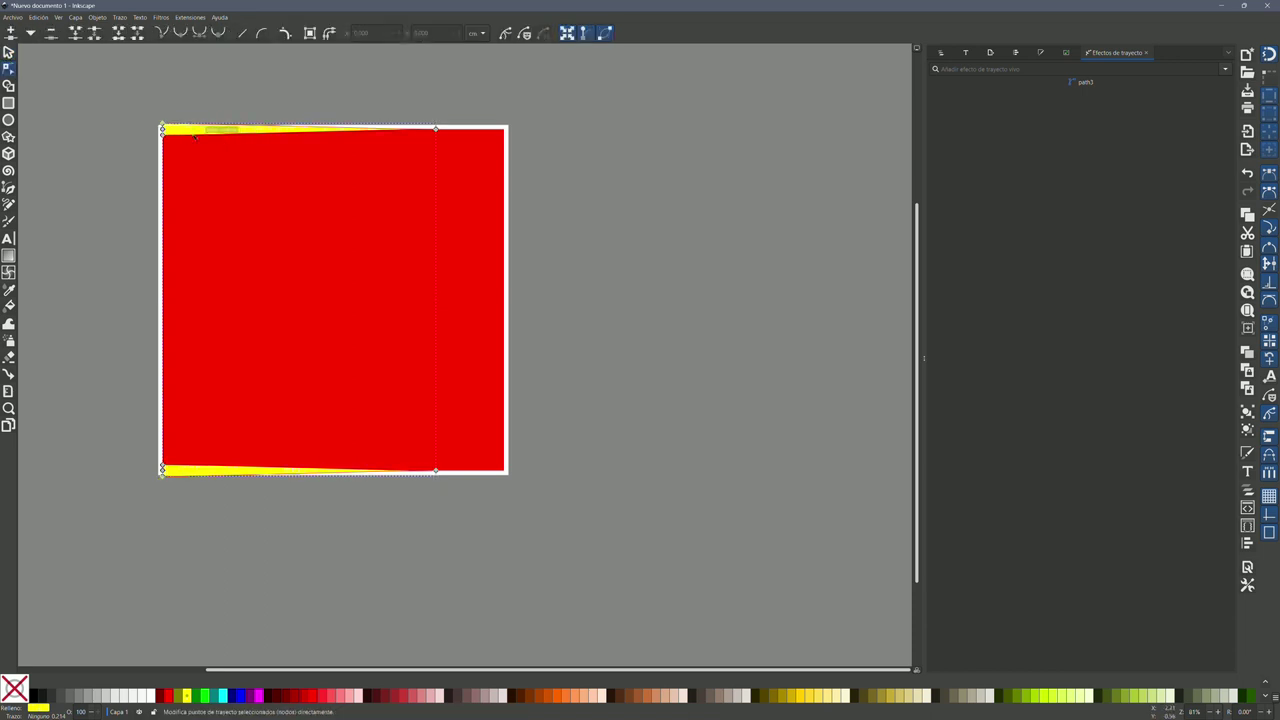
left_click(9, 53)
left_click(9, 68)
scroll(189, 157, "up", 2)
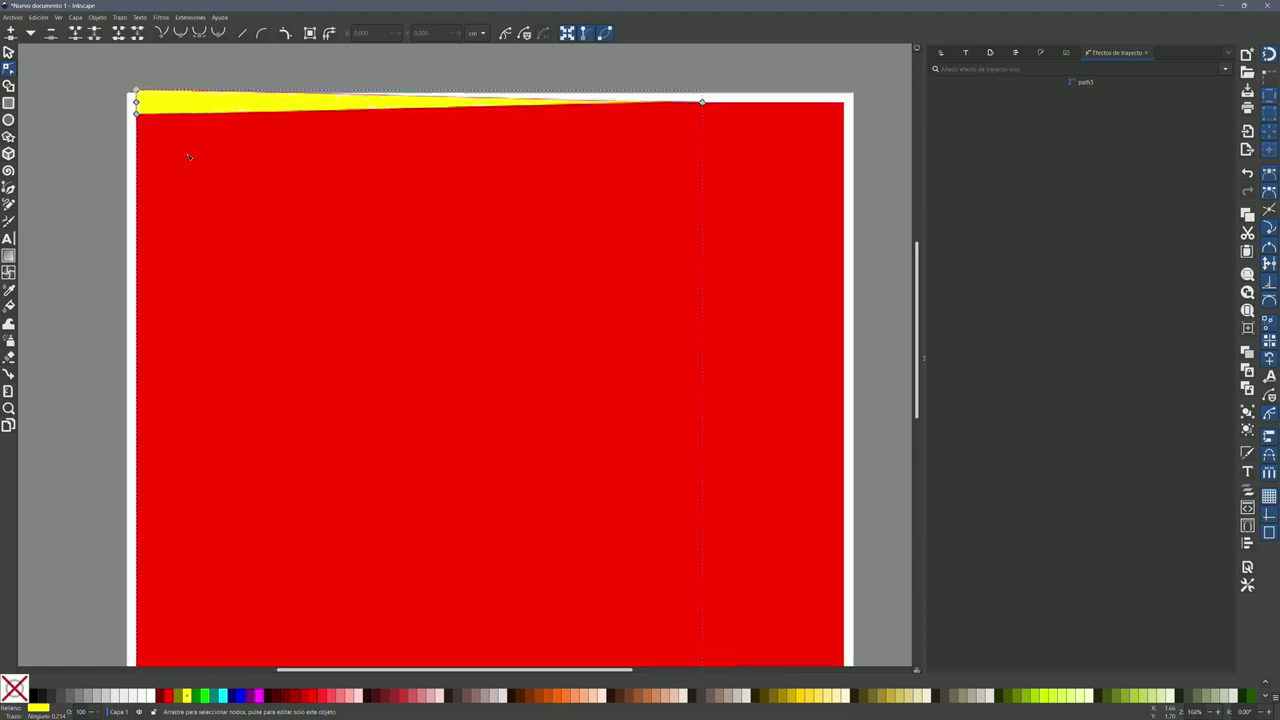
left_click(136, 101)
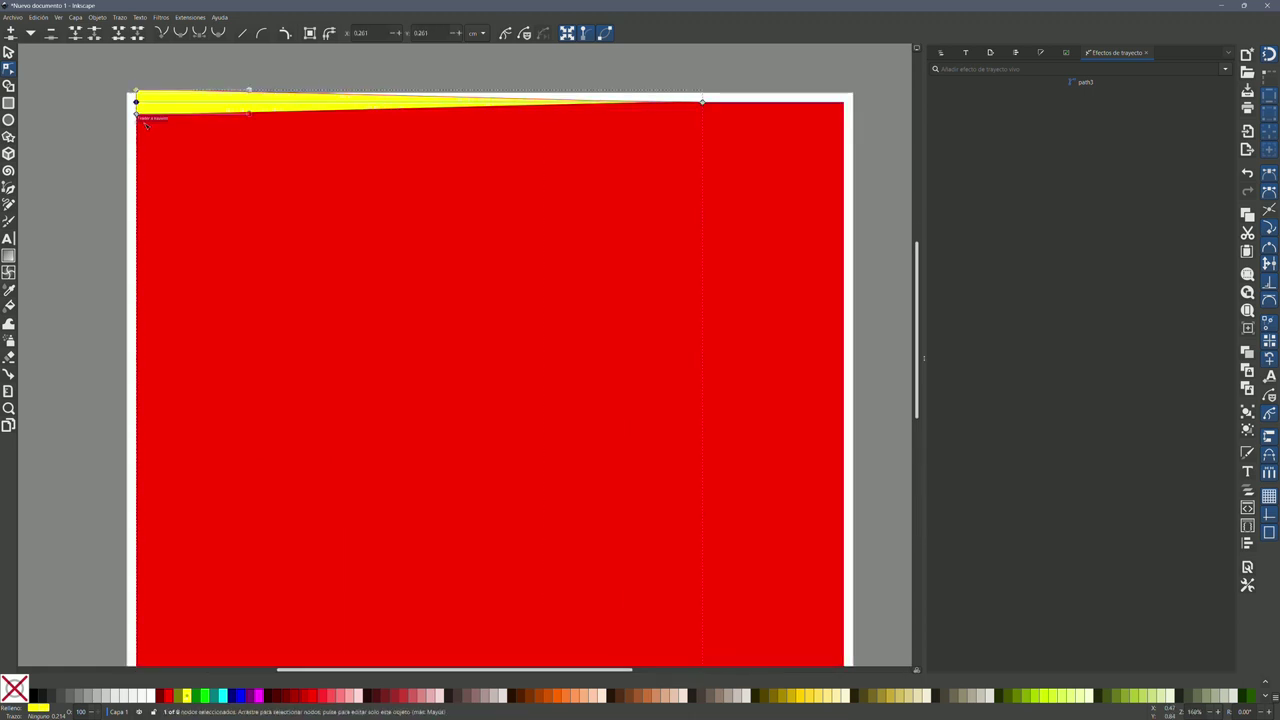
left_click(145, 123)
scroll(163, 106, "down", 2)
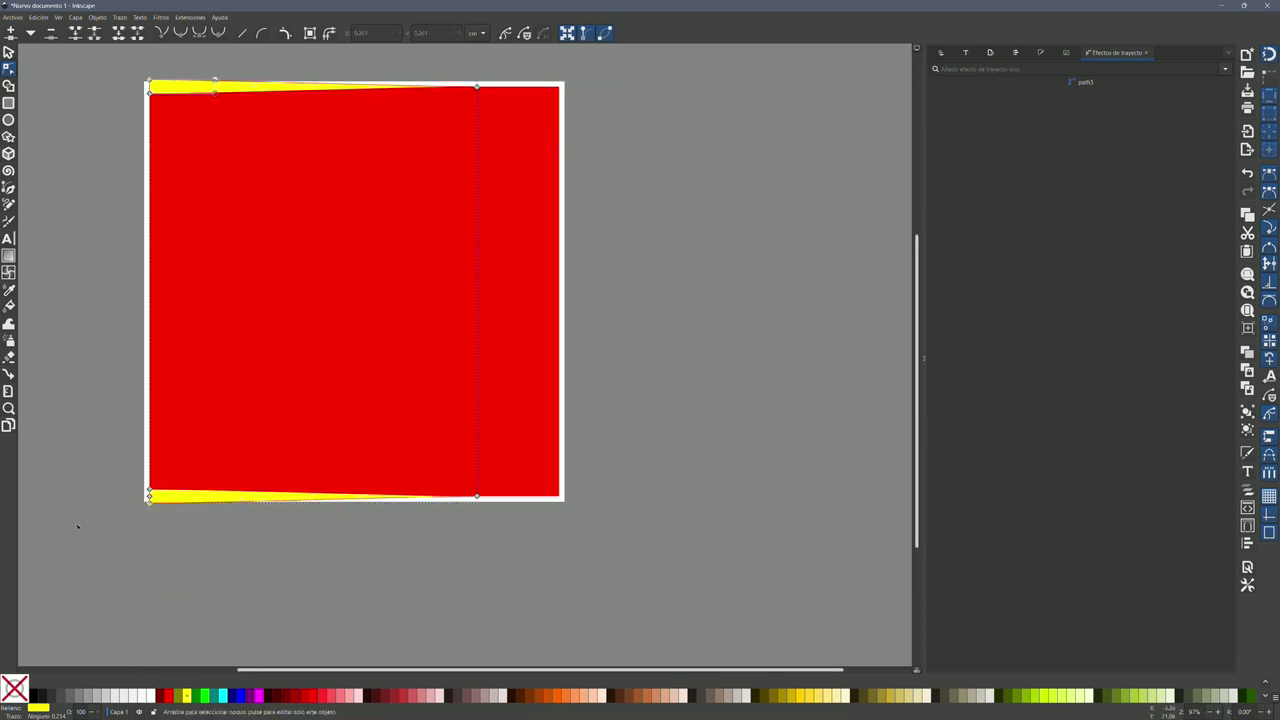
left_click_drag(149, 497, 214, 503)
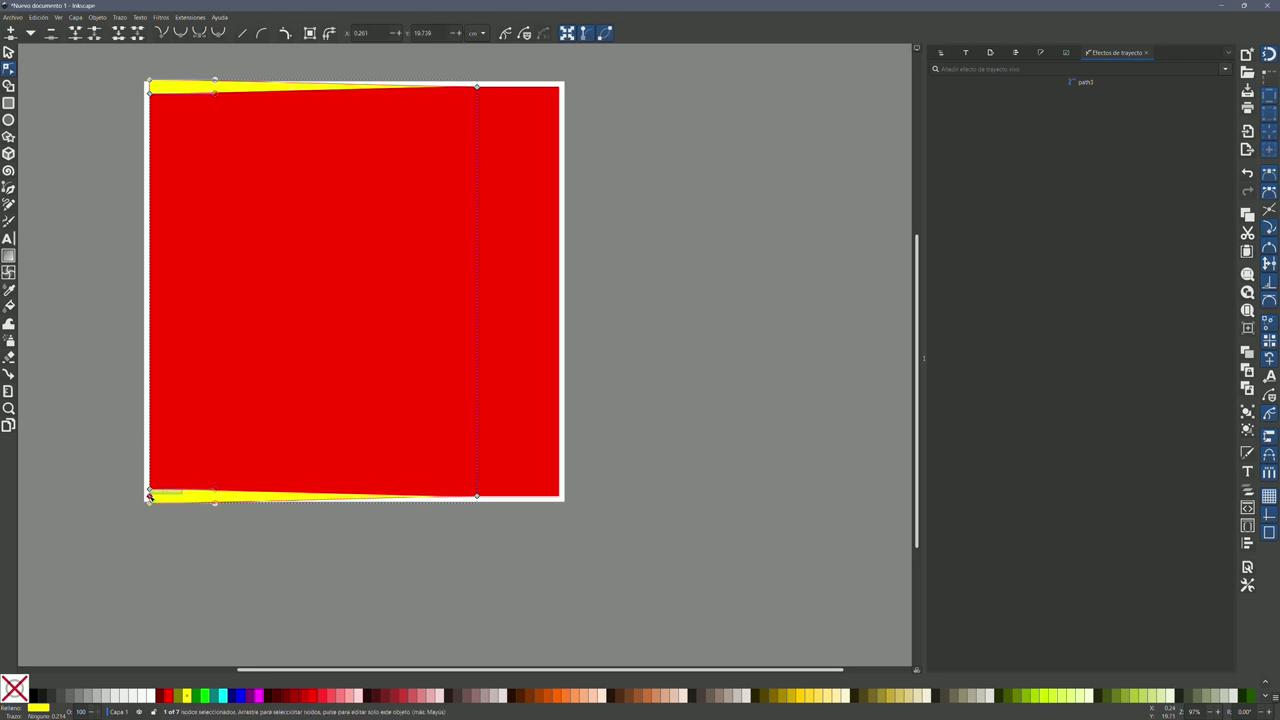
left_click(9, 53)
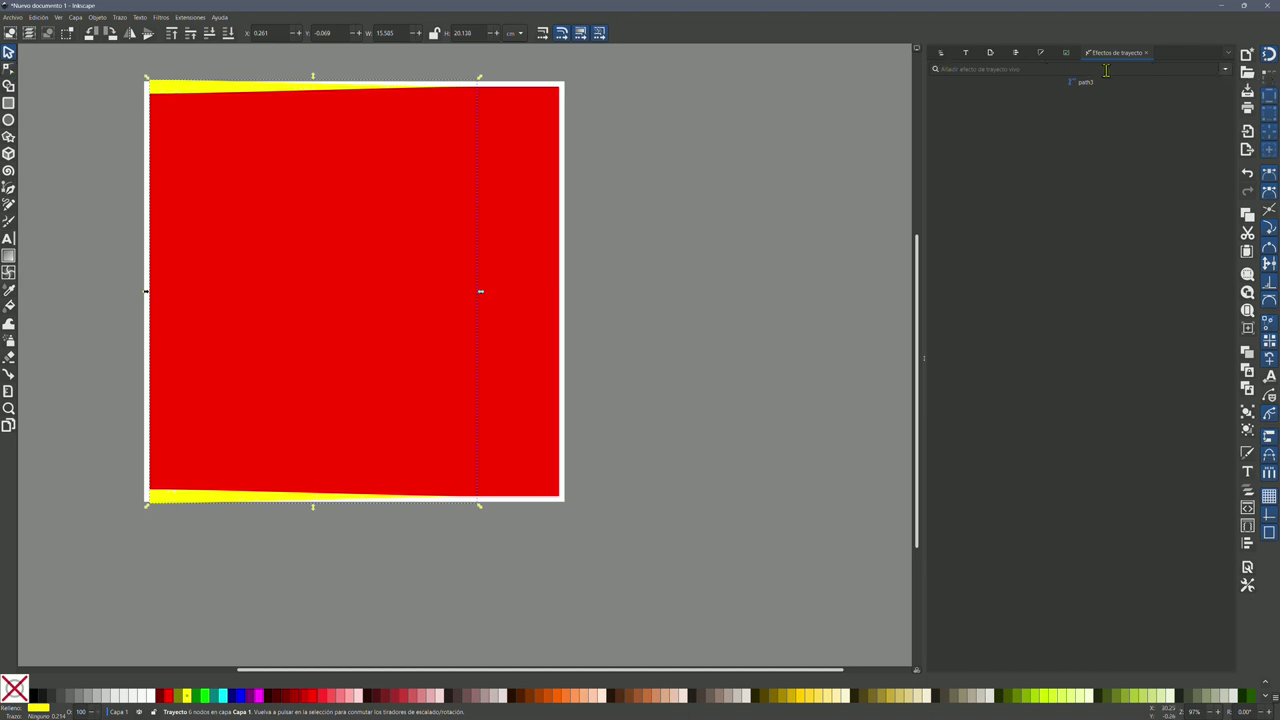
left_click(119, 19)
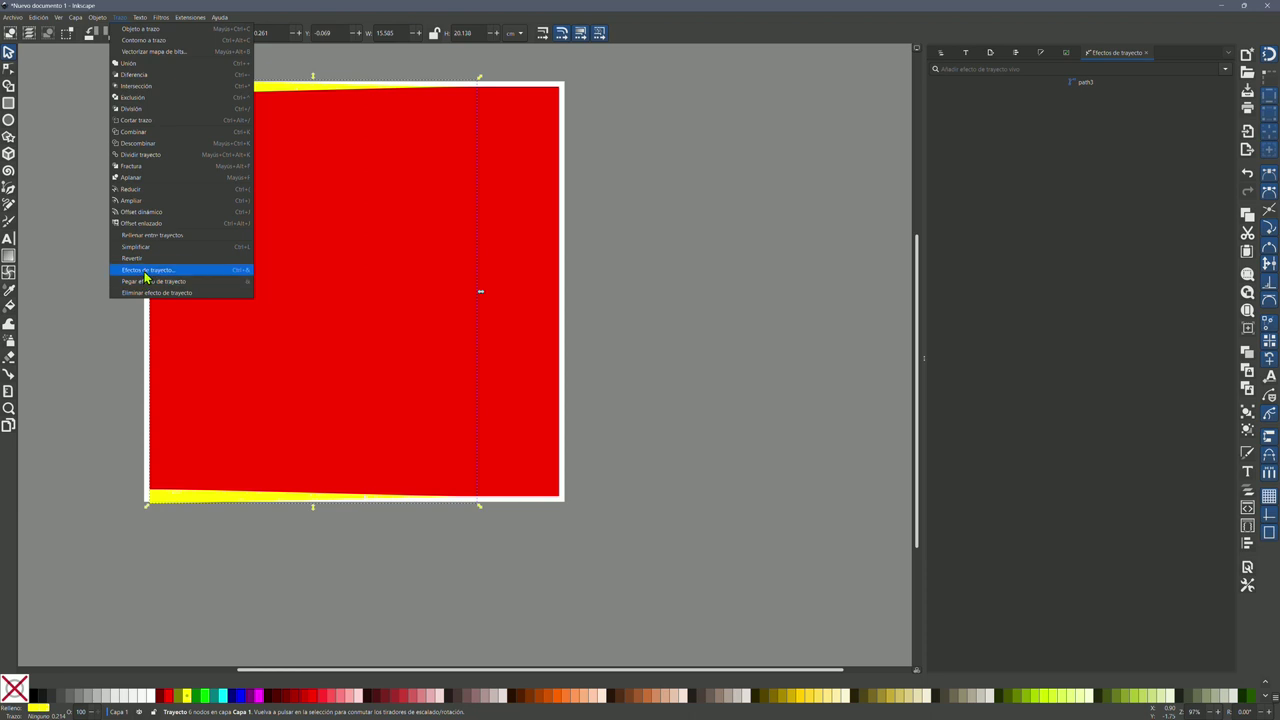
Apply Interpolar subtrayectos to the combined path, setting 20 steps and then adding three more
left_click(1134, 67)
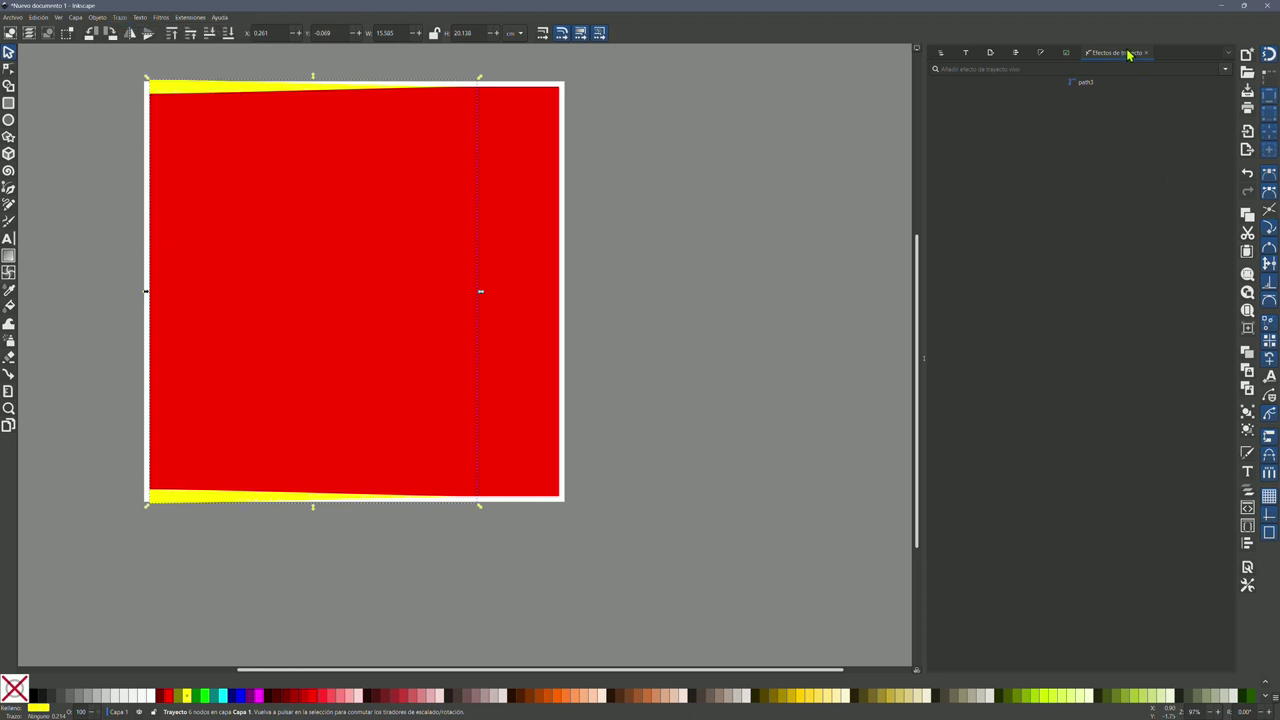
left_click(1224, 71)
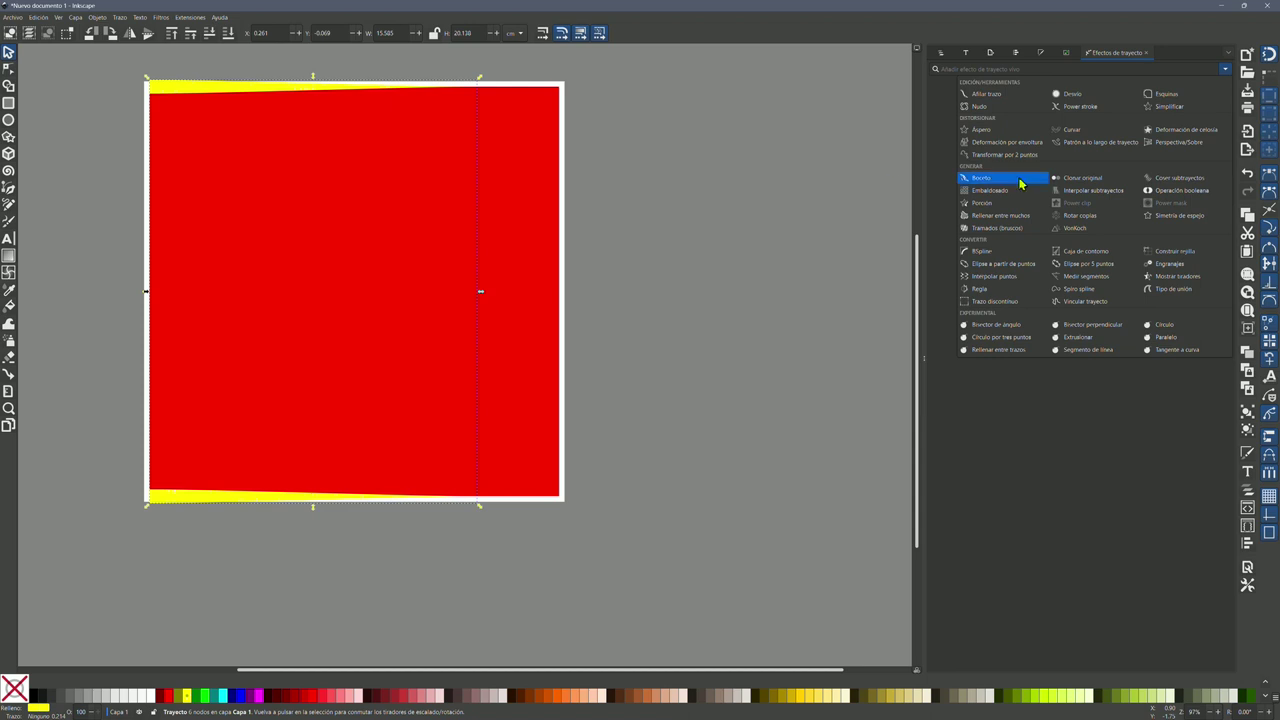
left_click(1095, 195)
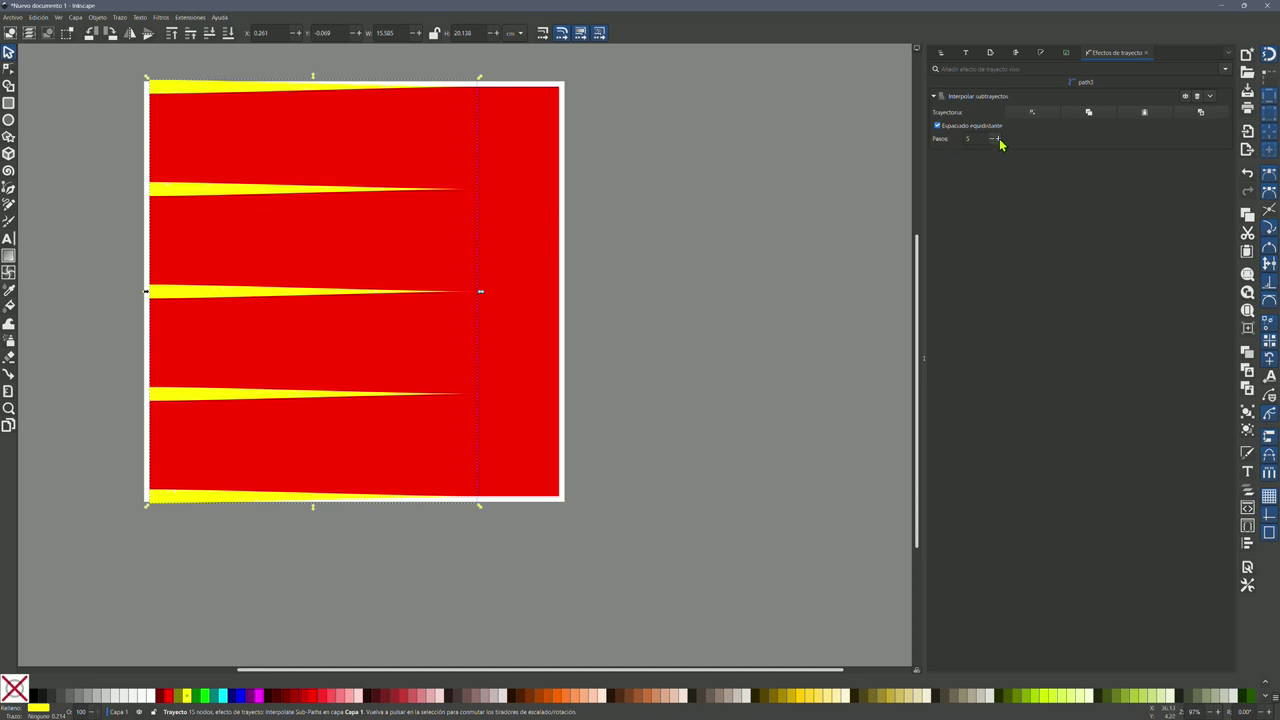
double_click(965, 140)
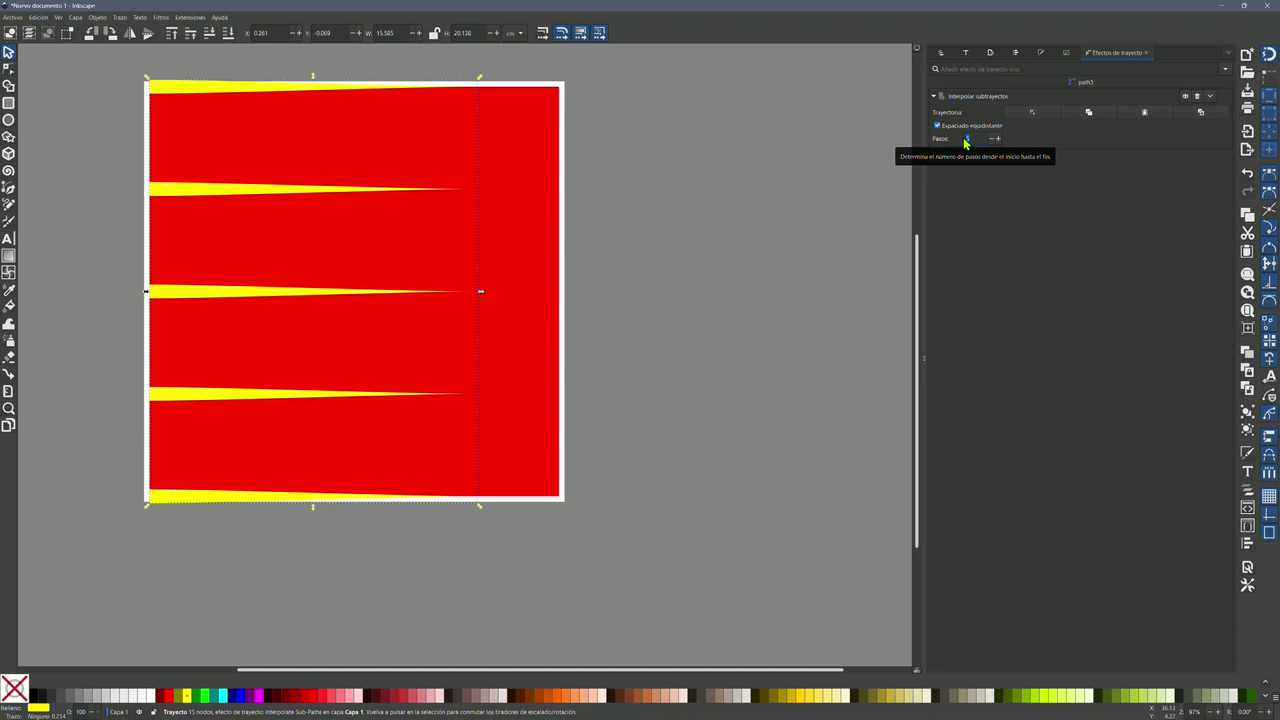
type("10")
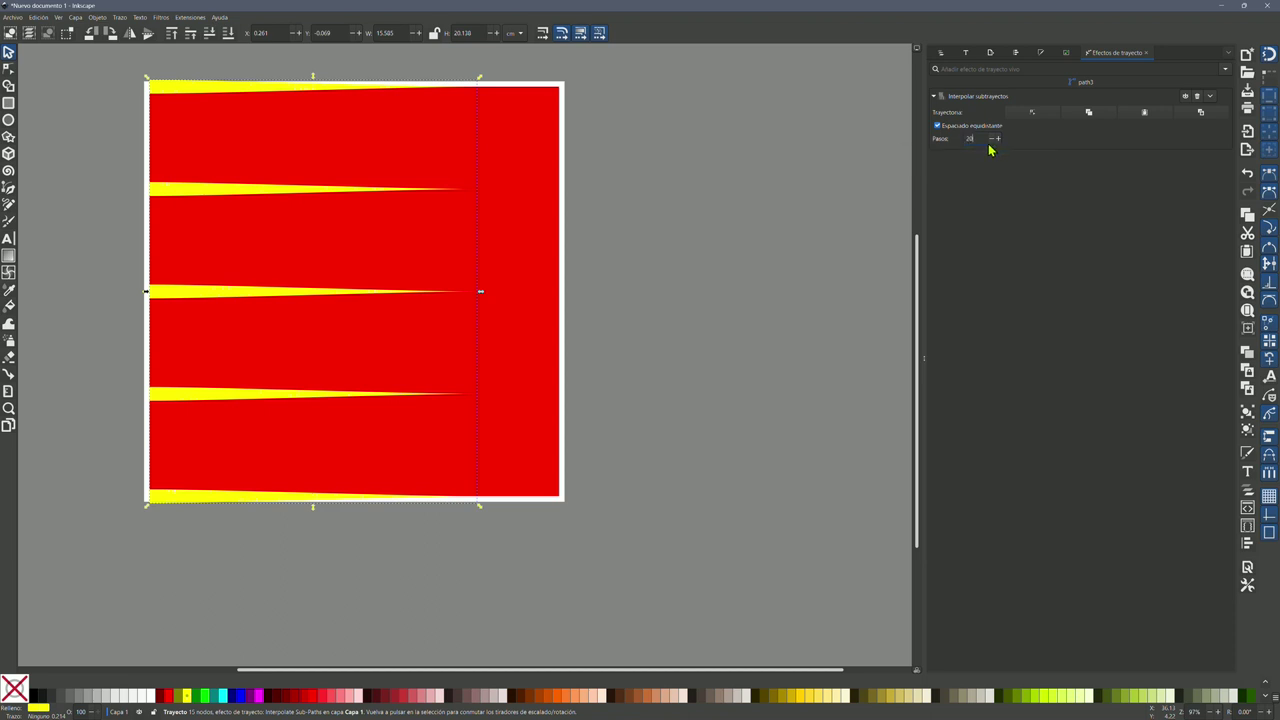
type("0")
key("Return")
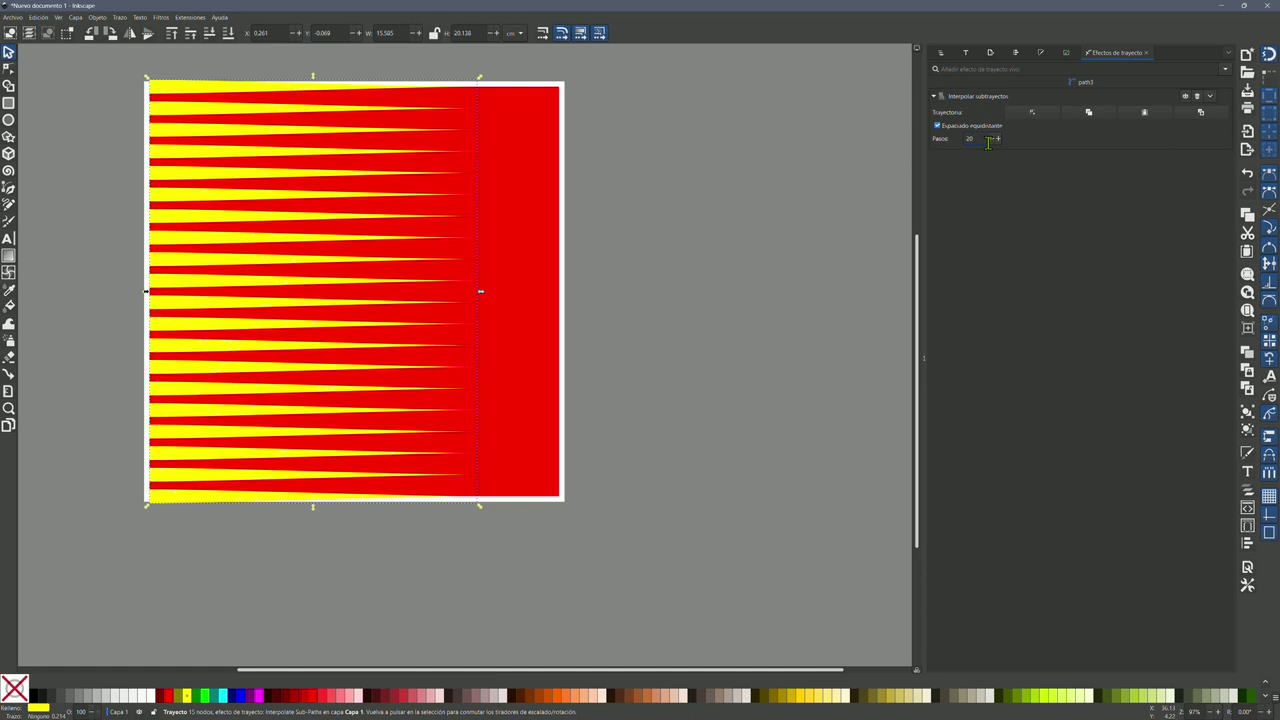
left_click(998, 139)
left_click(998, 139)
left_click(998, 139)
left_click(998, 139)
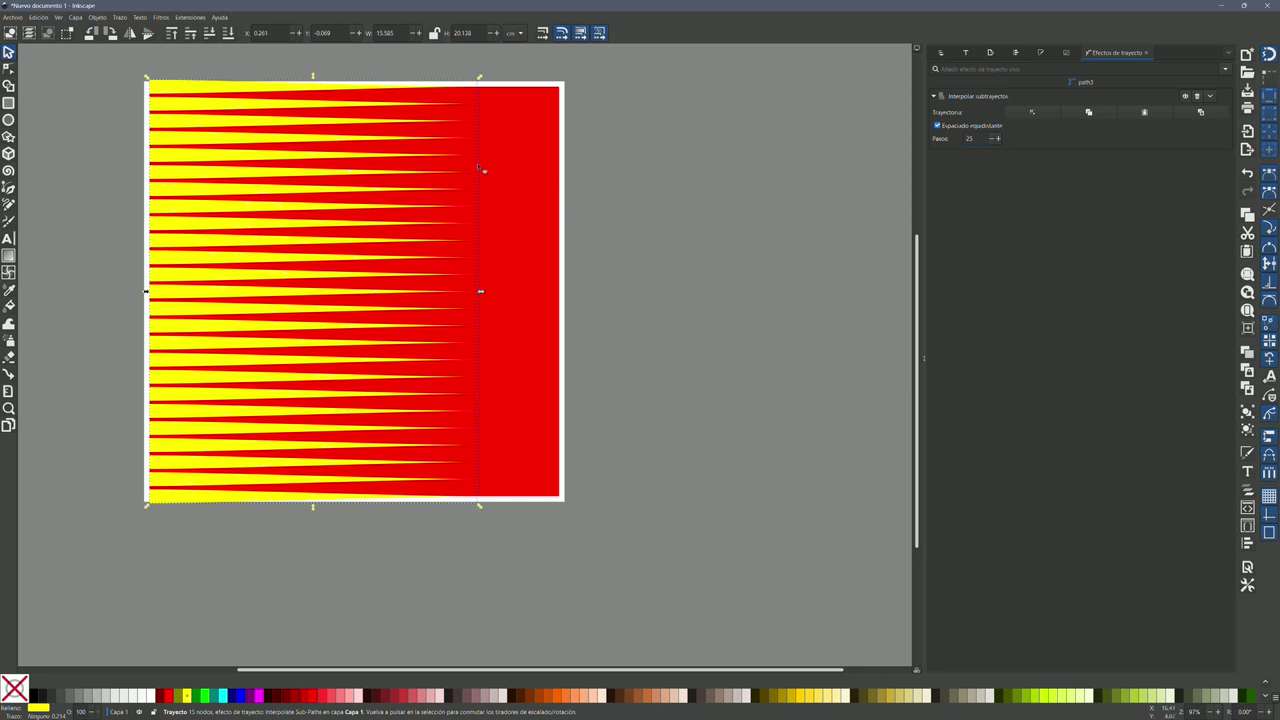
left_click(8, 69)
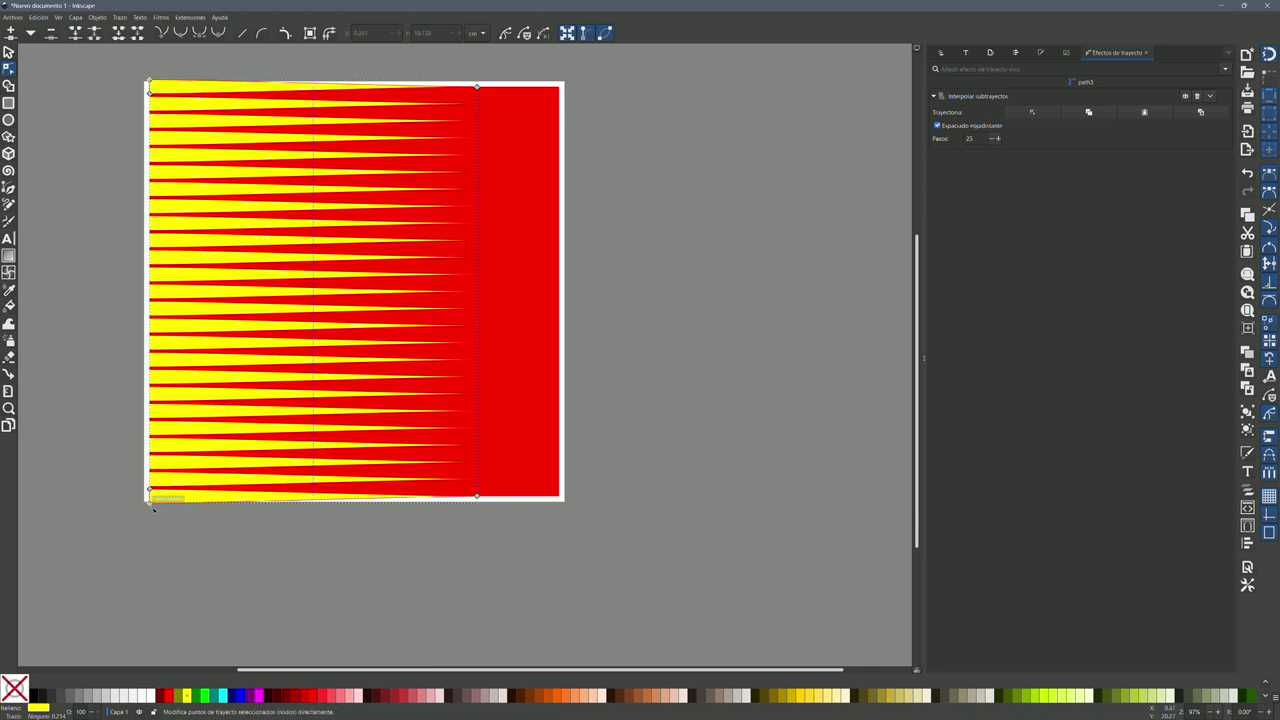
left_click(151, 504)
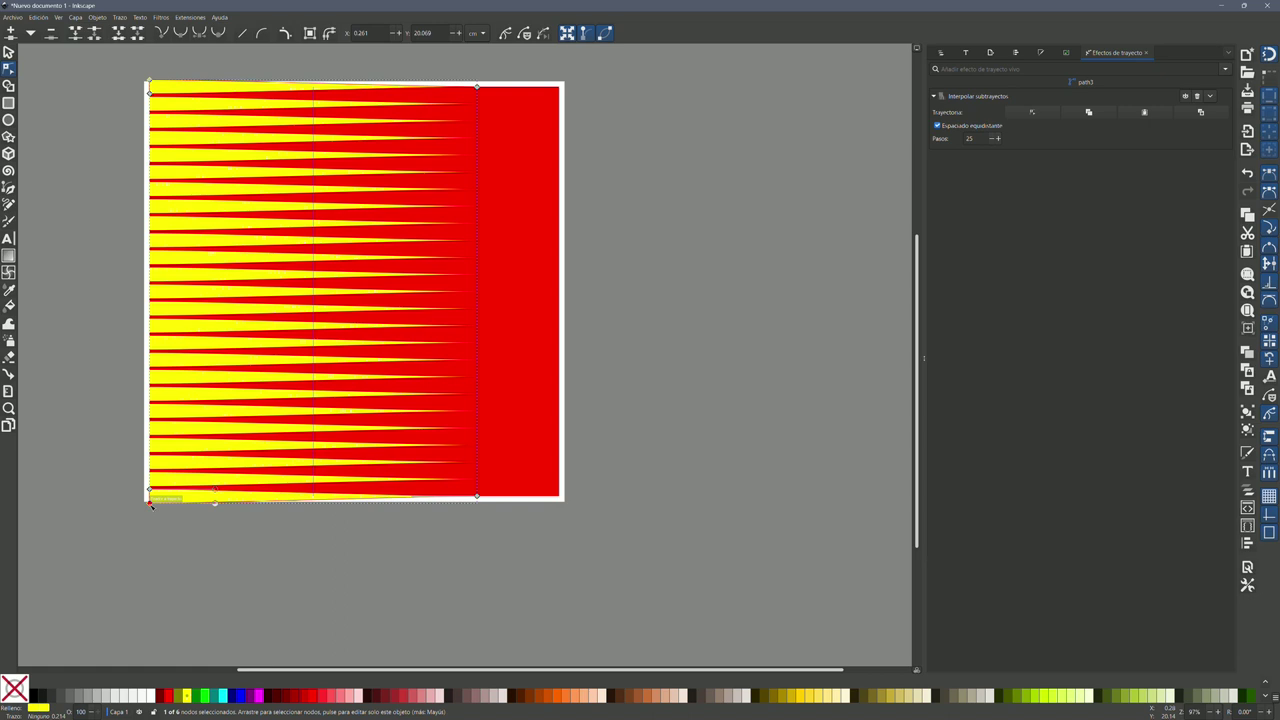
left_click_drag(151, 504, 151, 522)
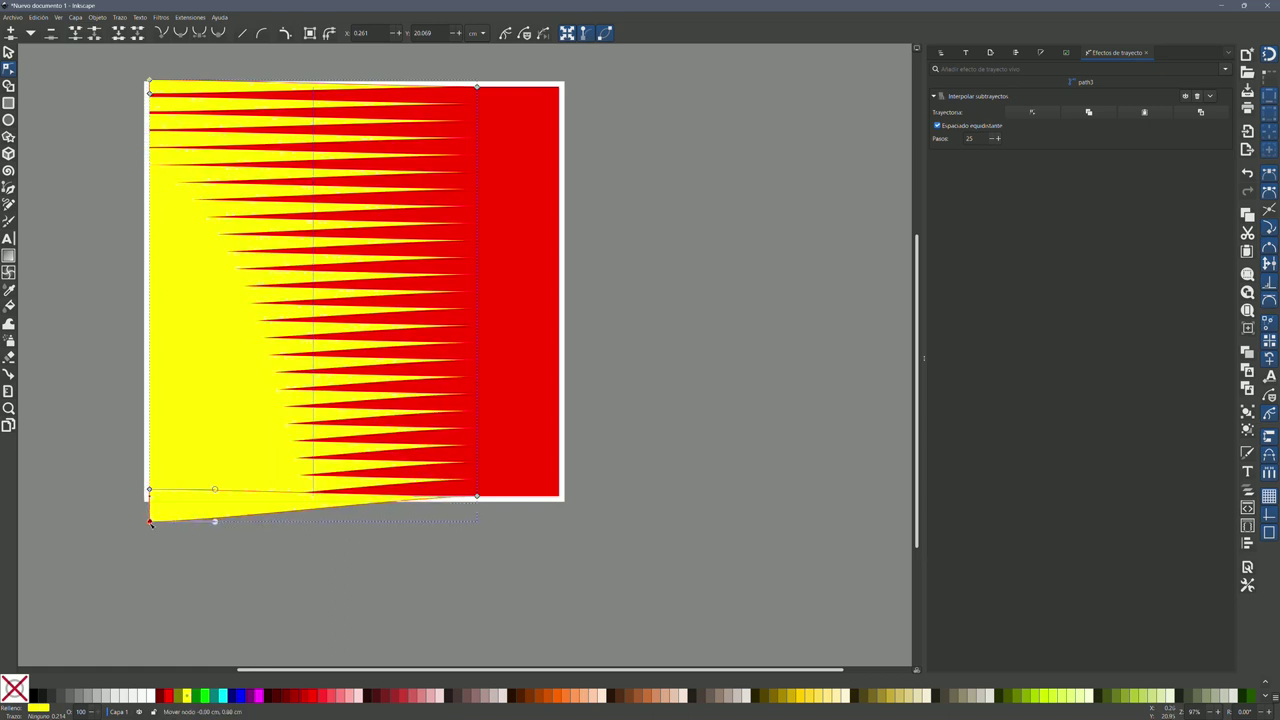
left_click_drag(151, 522, 150, 521)
left_click_drag(149, 92, 150, 115)
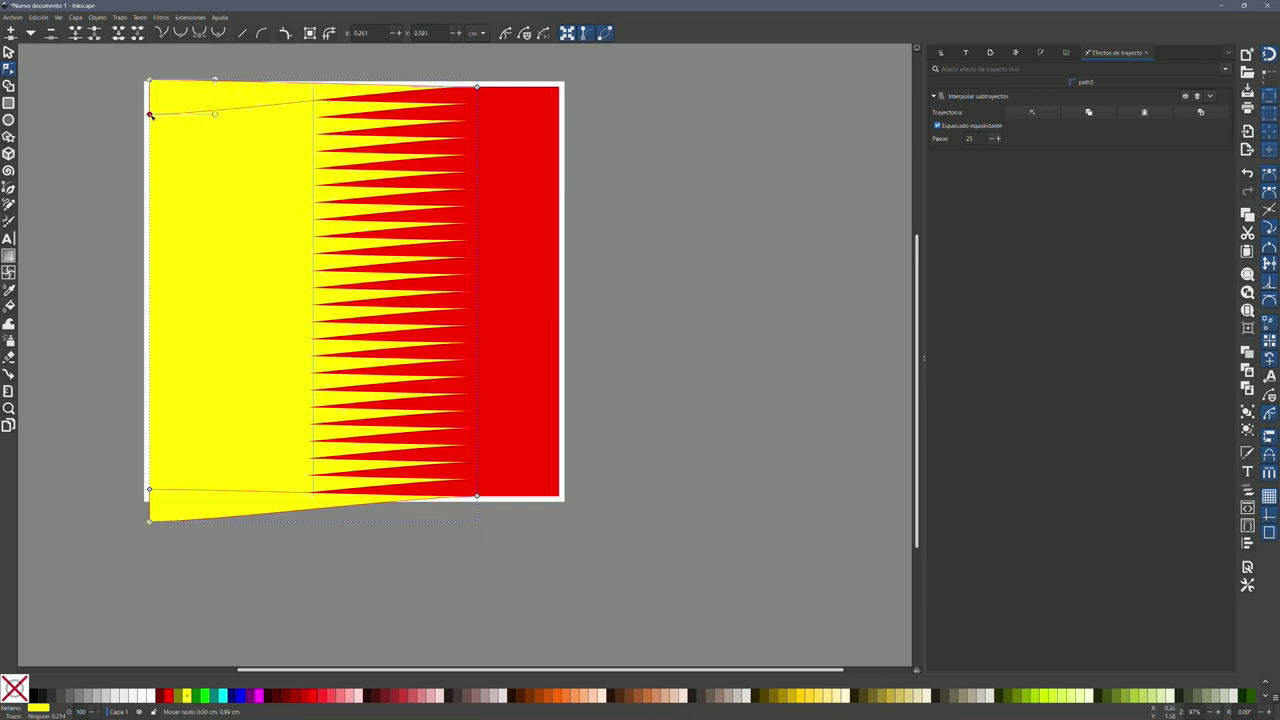
key("ctrl+z")
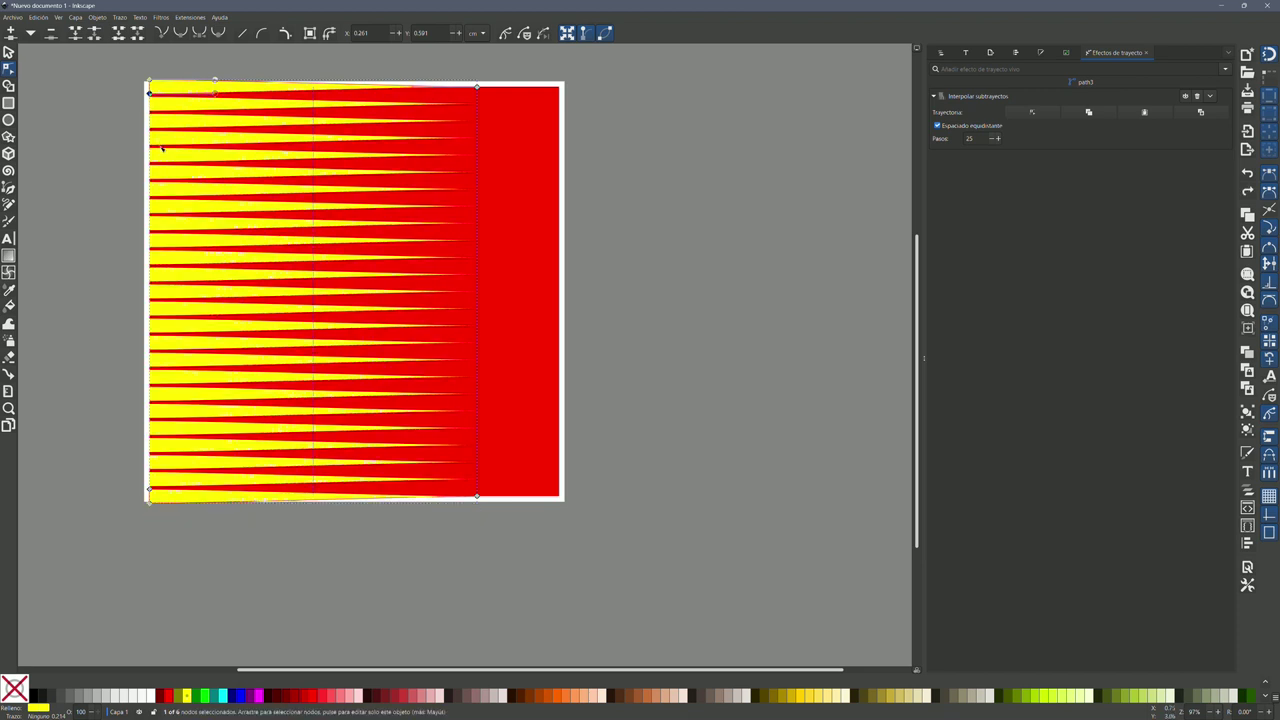
left_click(149, 492)
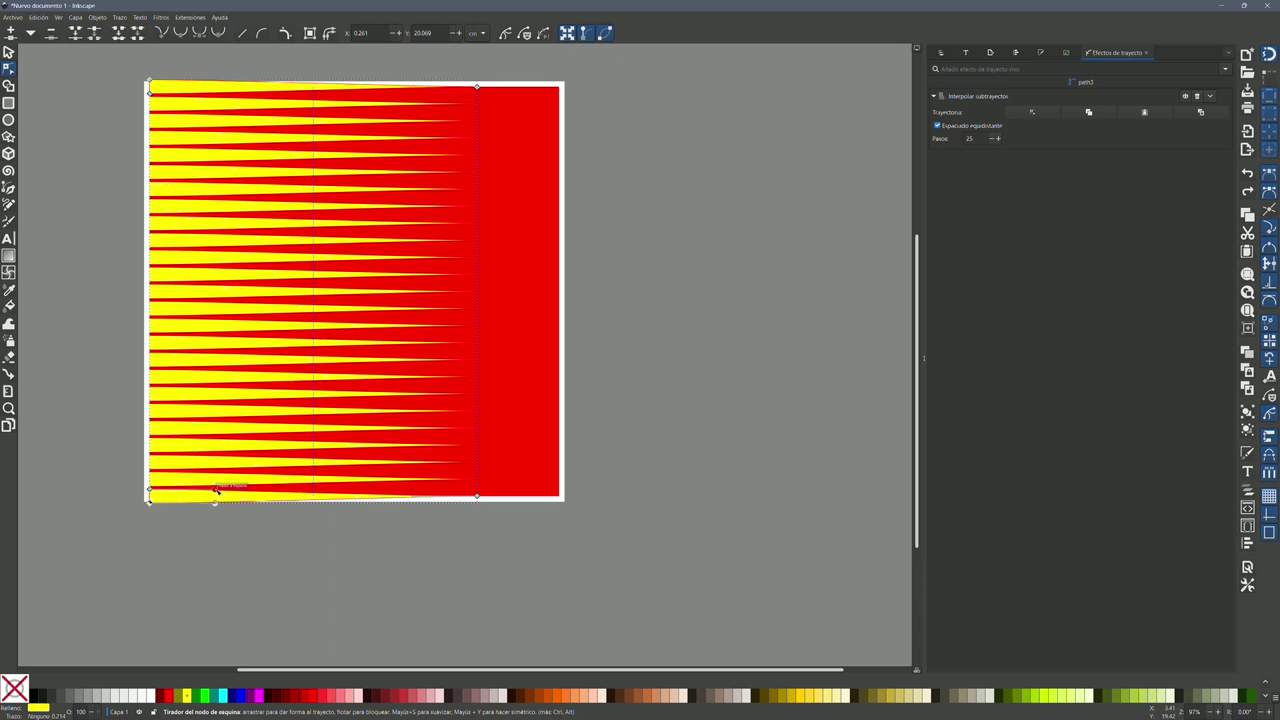
left_click_drag(215, 488, 224, 467)
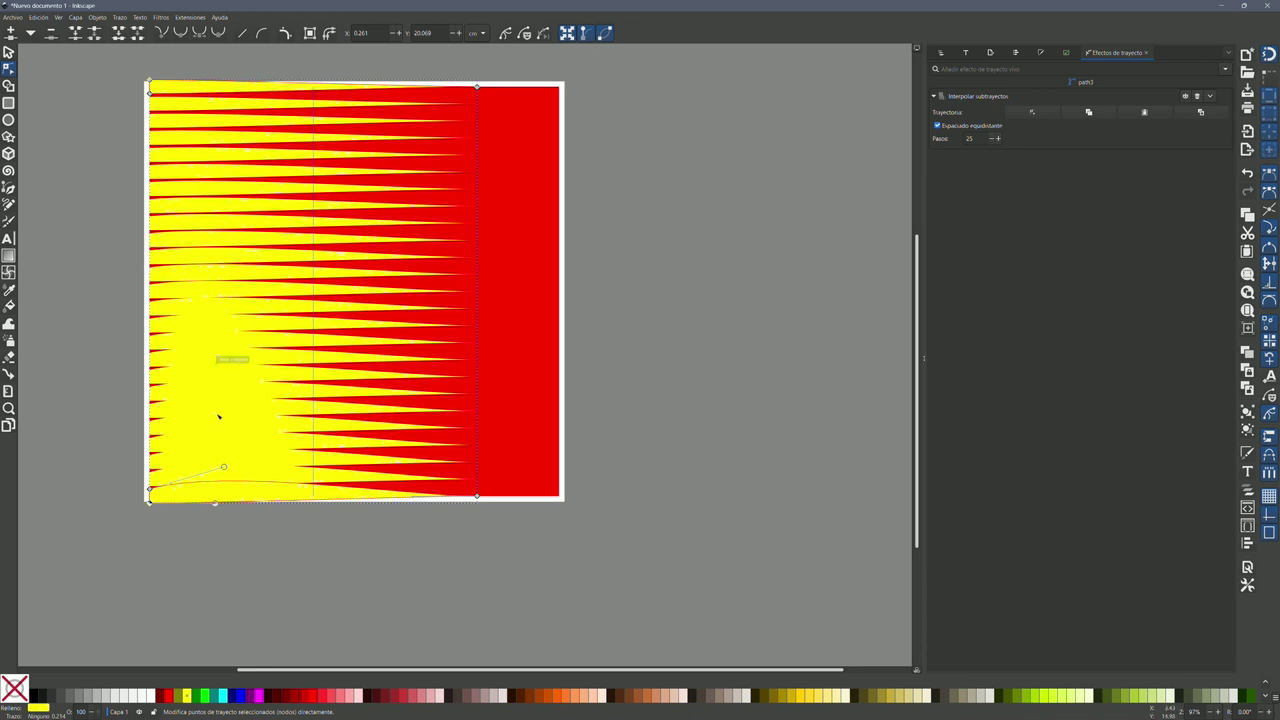
left_click(225, 467, "ctrl")
left_click(190, 95, "ctrl")
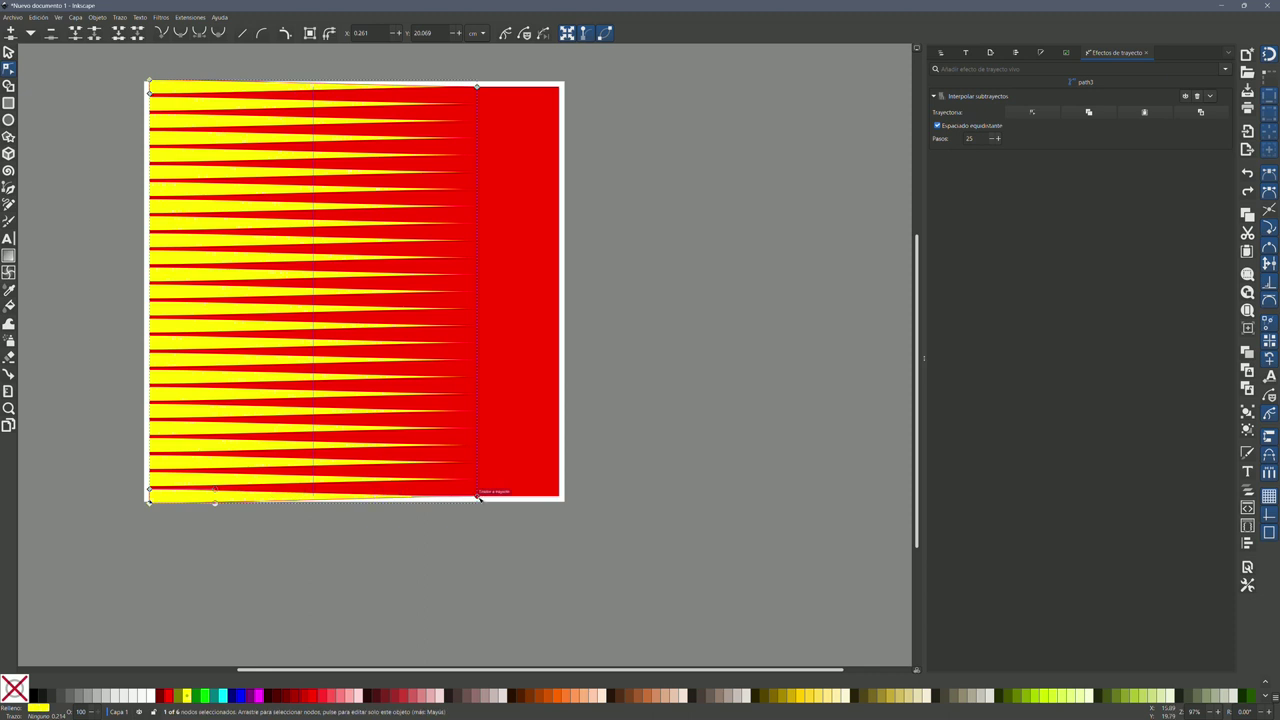
left_click_drag(478, 494, 302, 496)
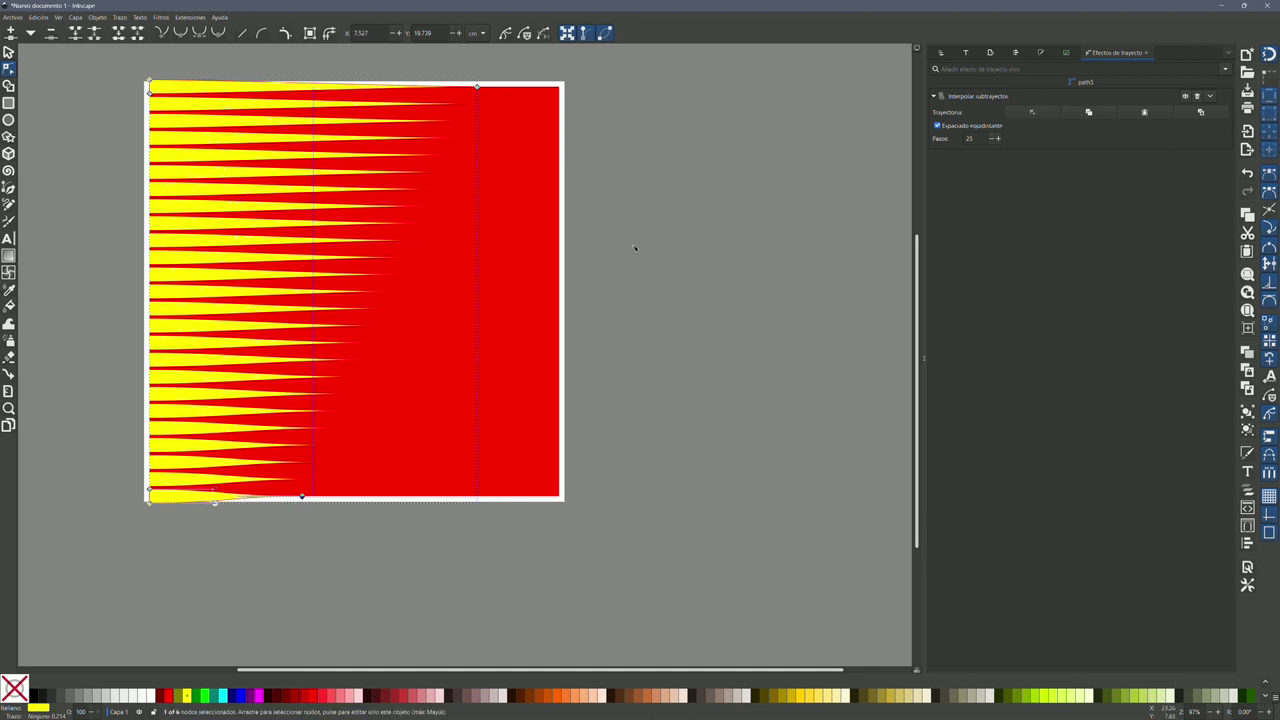
left_click(632, 260)
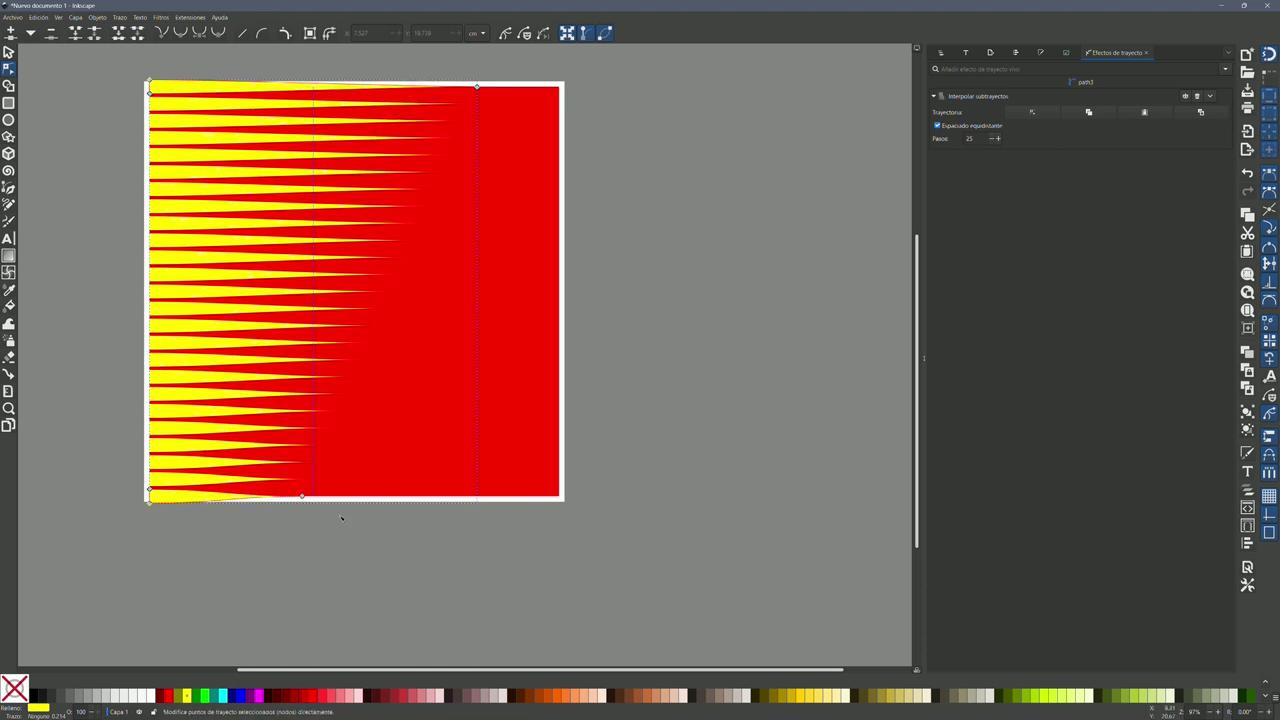
key("ctrl+z")
left_click(628, 286)
scroll(496, 308, "down", 3)
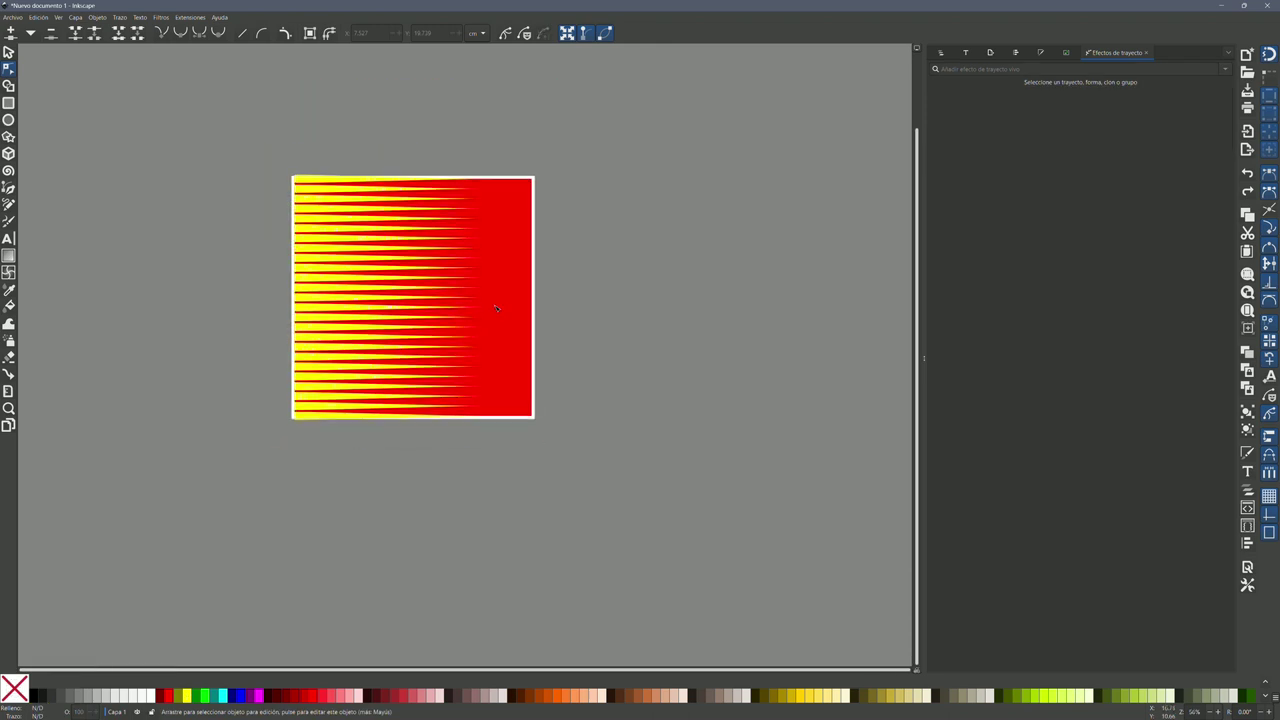
scroll(496, 308, "down", 1)
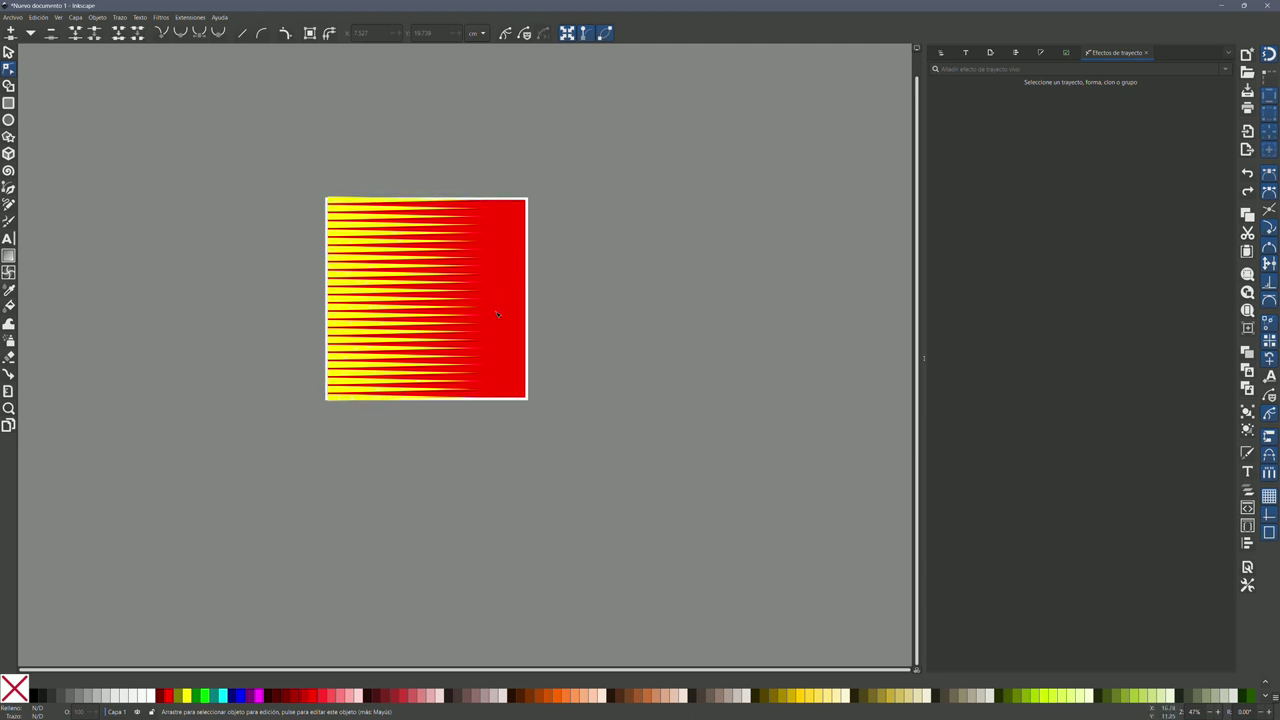
scroll(497, 314, "down", 1)
scroll(497, 314, "down", 1)
scroll(497, 314, "down", 1)
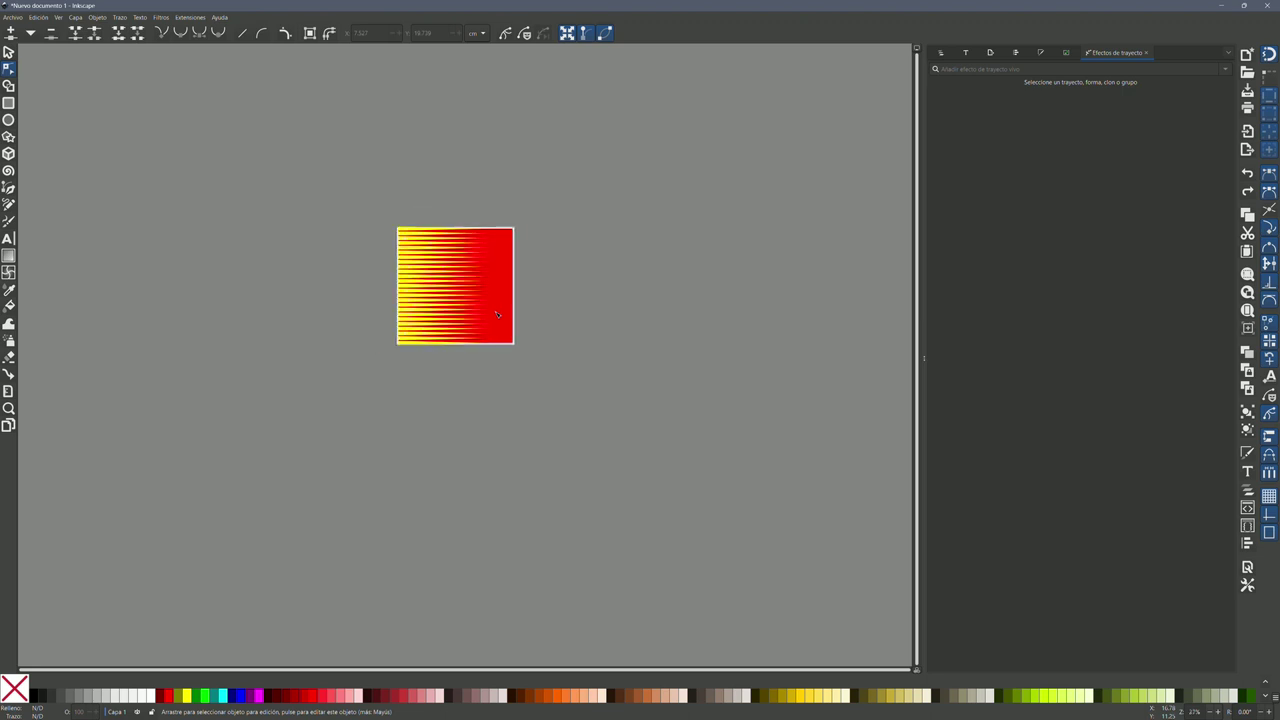
scroll(454, 290, "up", 2)
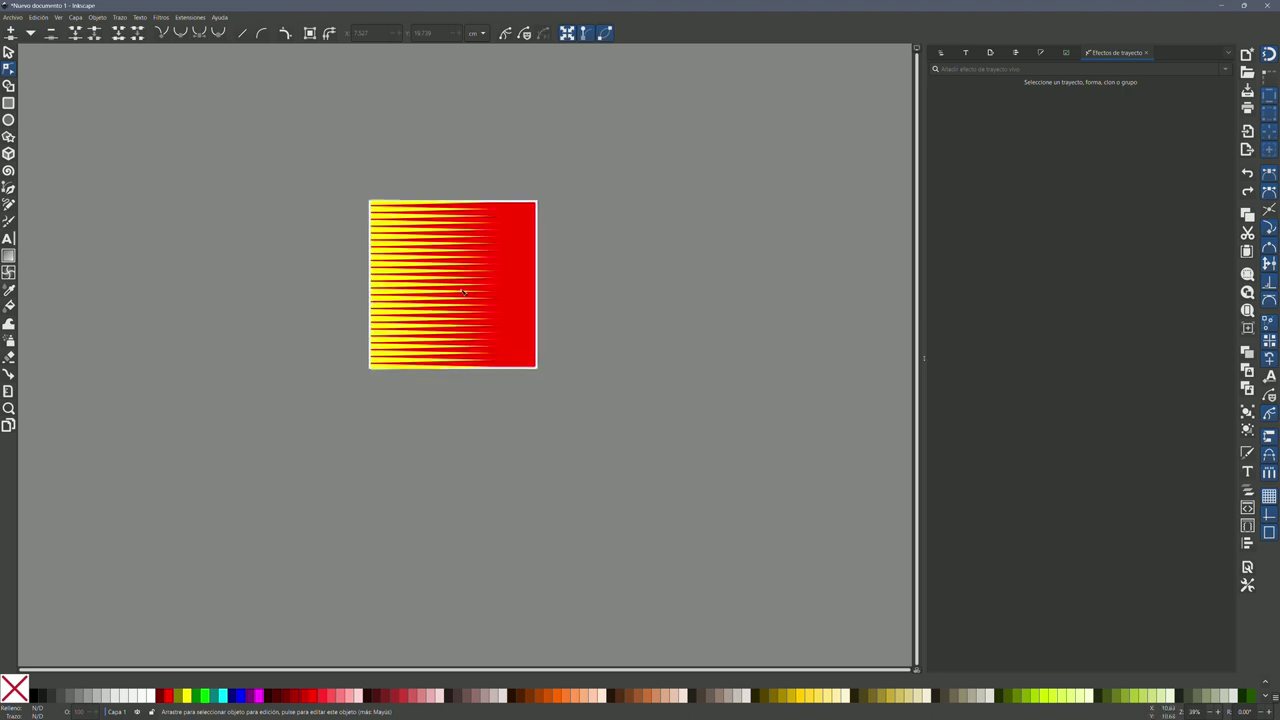
scroll(460, 291, "up", 3)
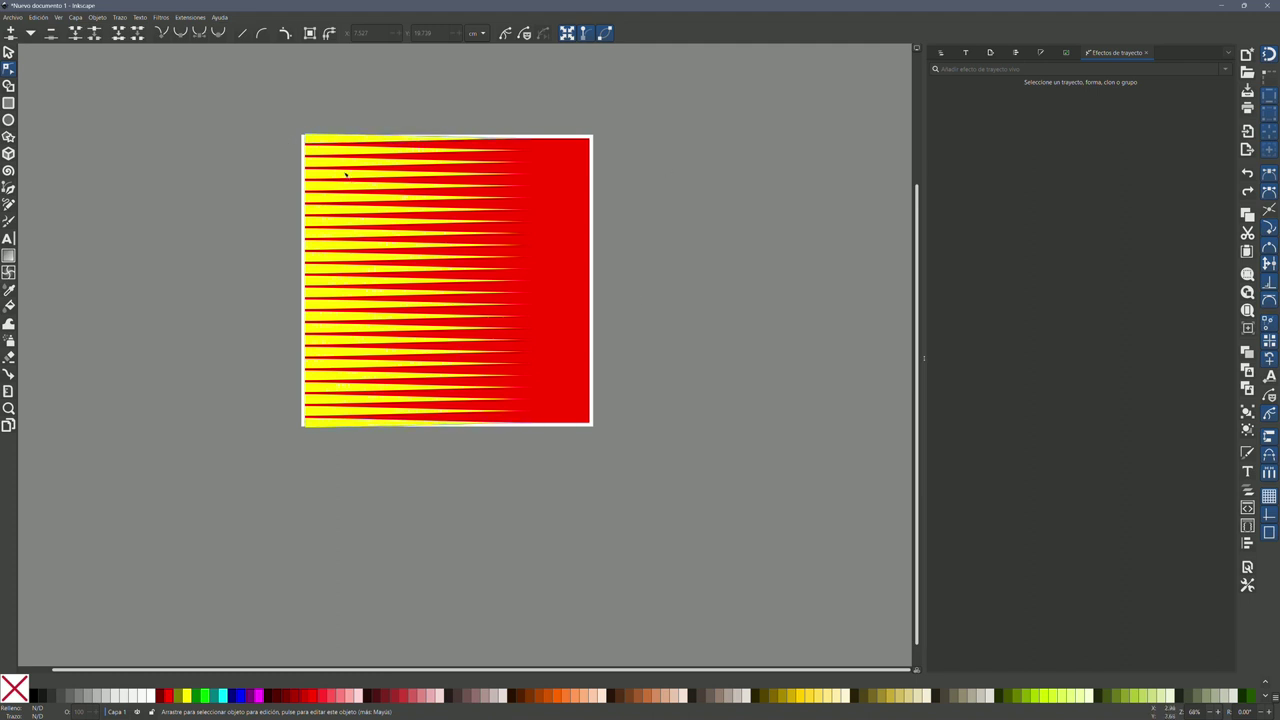
left_click(335, 145)
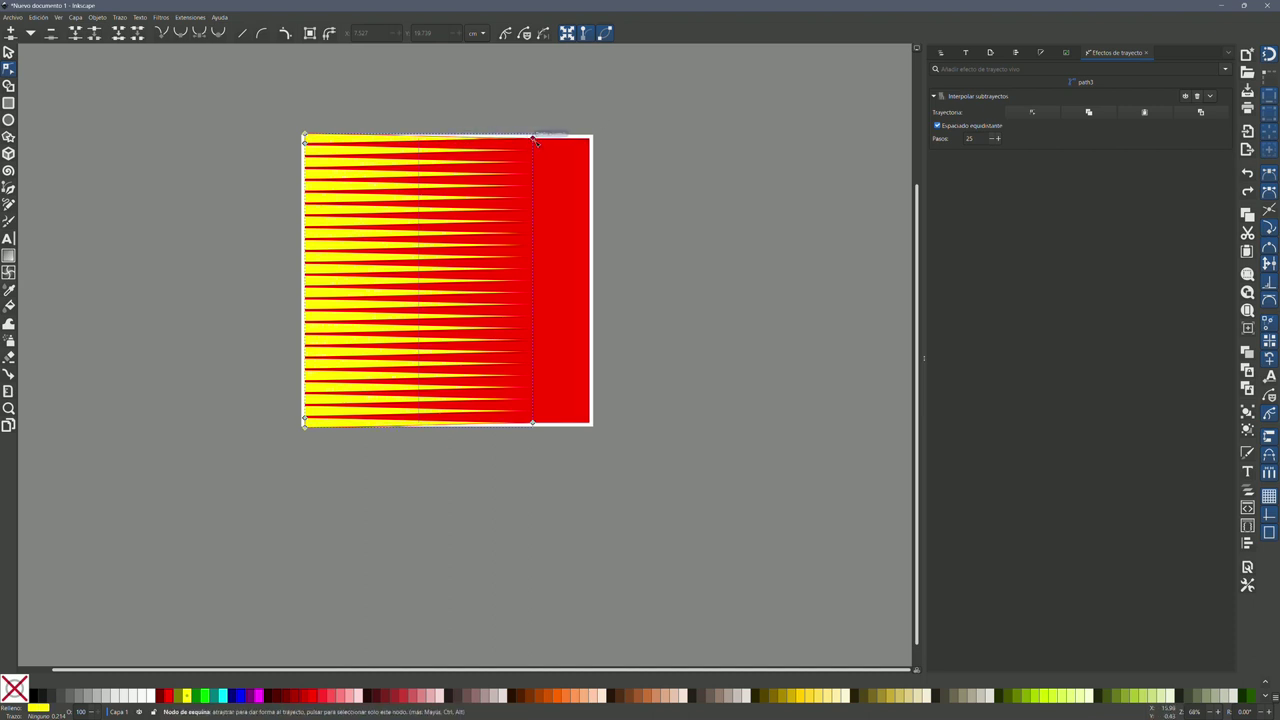
Bend the interpolation trajectory on the canvas into a curve bulging left
left_click(1035, 119)
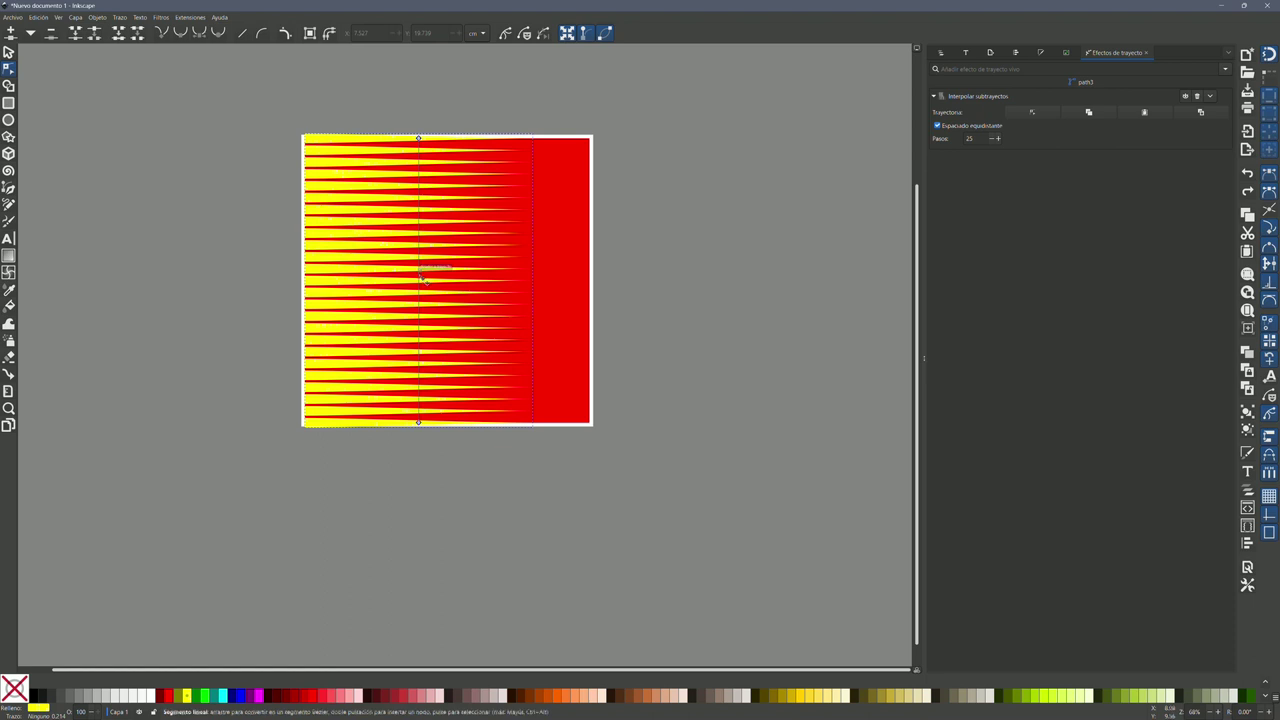
left_click_drag(424, 282, 468, 282)
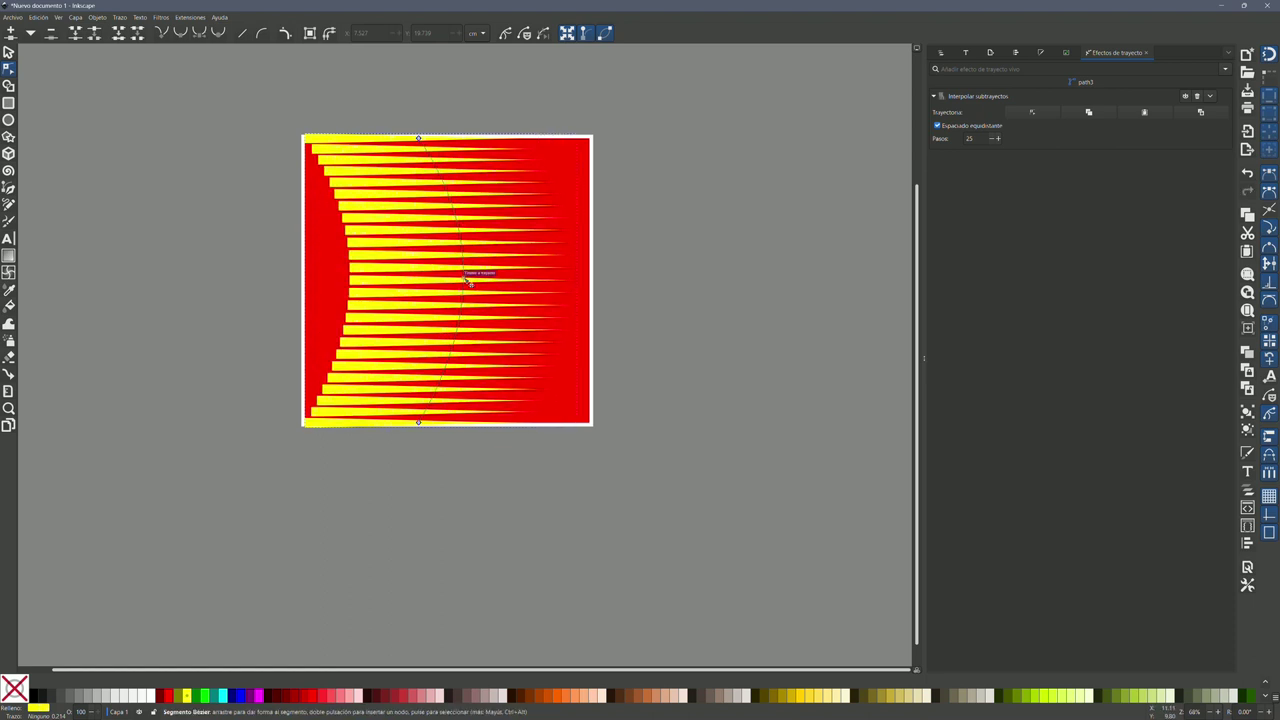
mouse_move(468, 281)
left_mouse_down()
mouse_move(392, 280)
mouse_move(445, 285)
left_mouse_up()
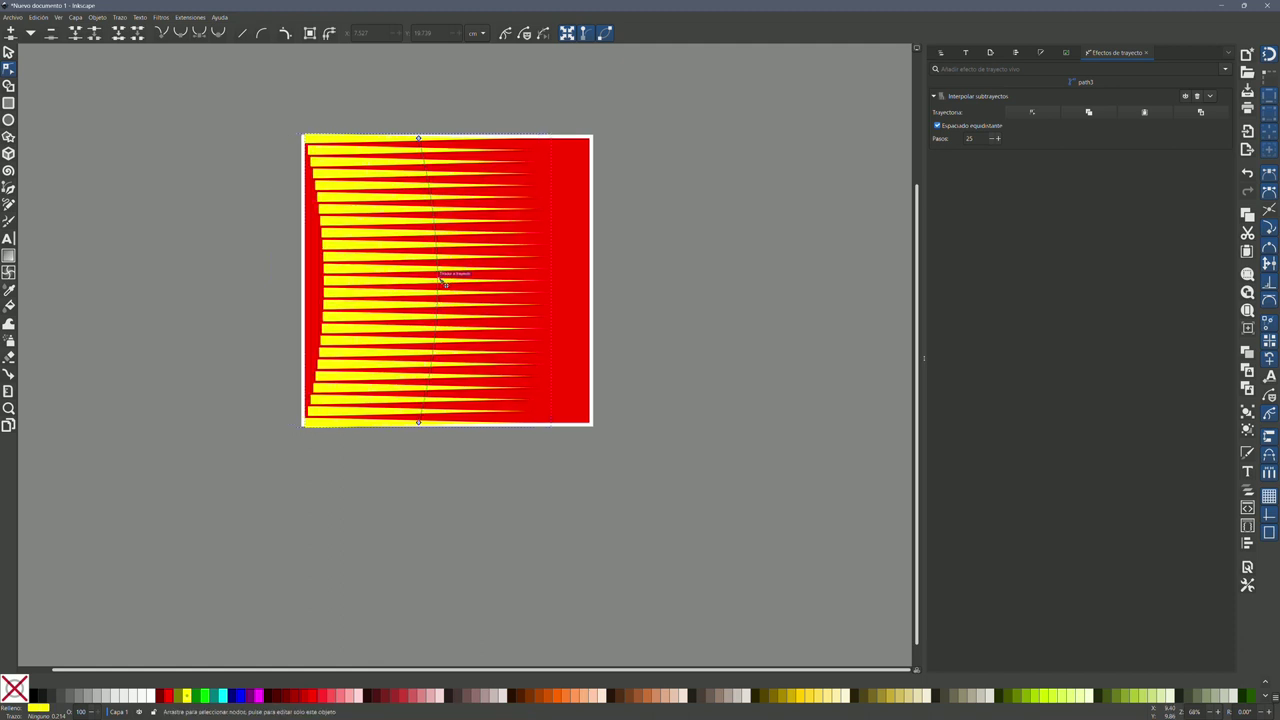
left_click(437, 218)
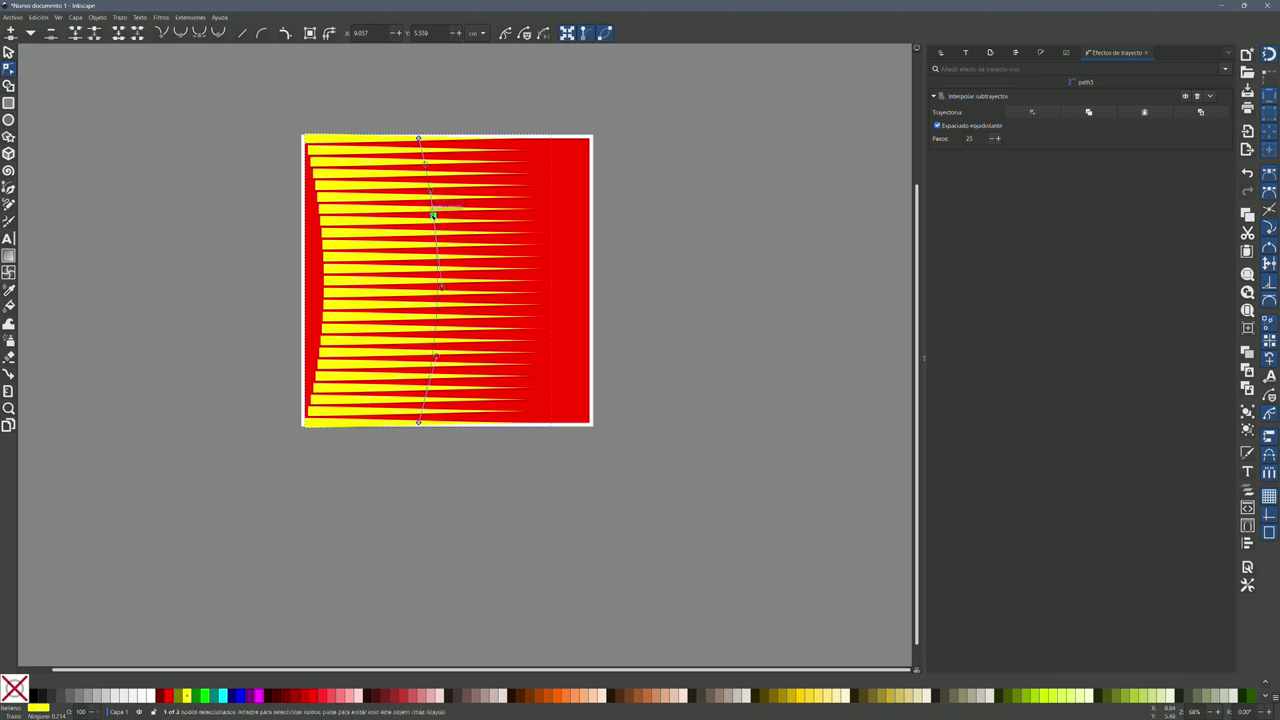
mouse_move(434, 216)
left_mouse_down()
mouse_move(447, 178)
mouse_move(494, 196)
mouse_move(428, 254)
left_mouse_up()
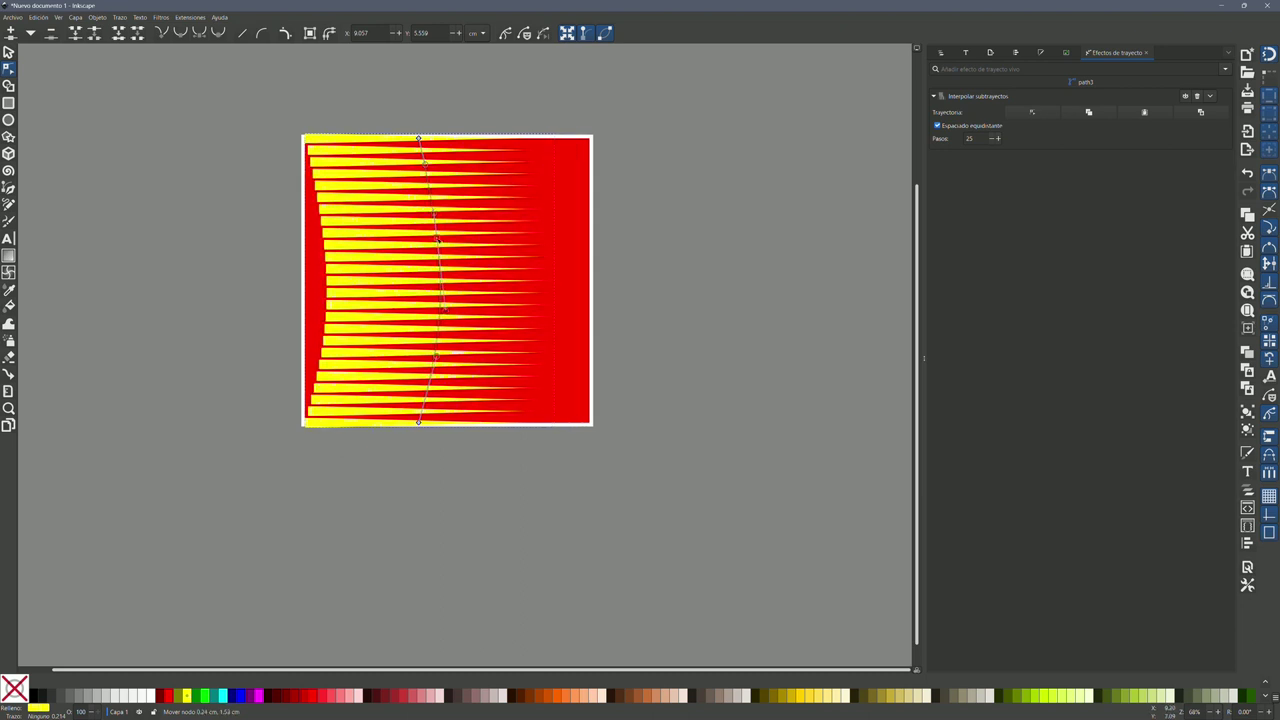
left_click_drag(428, 254, 443, 229)
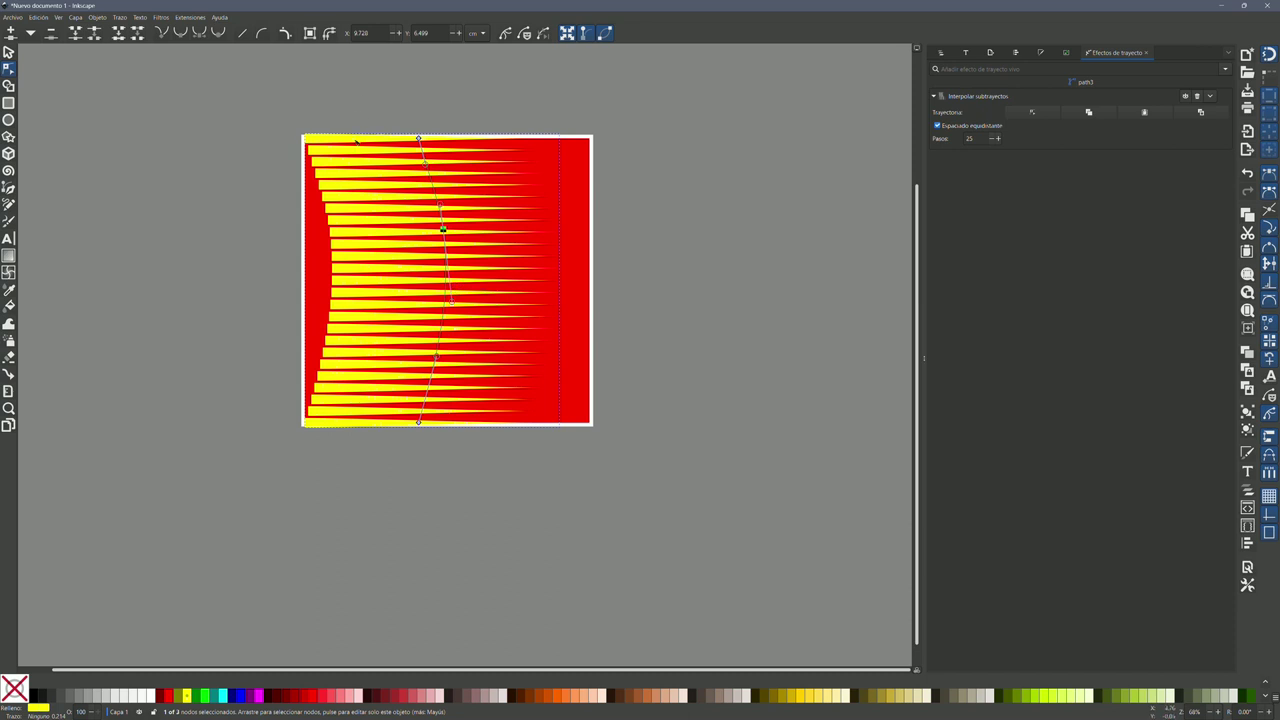
Recolour the striped path through several swatches, ending on orange, and deselect it
left_click(8, 52)
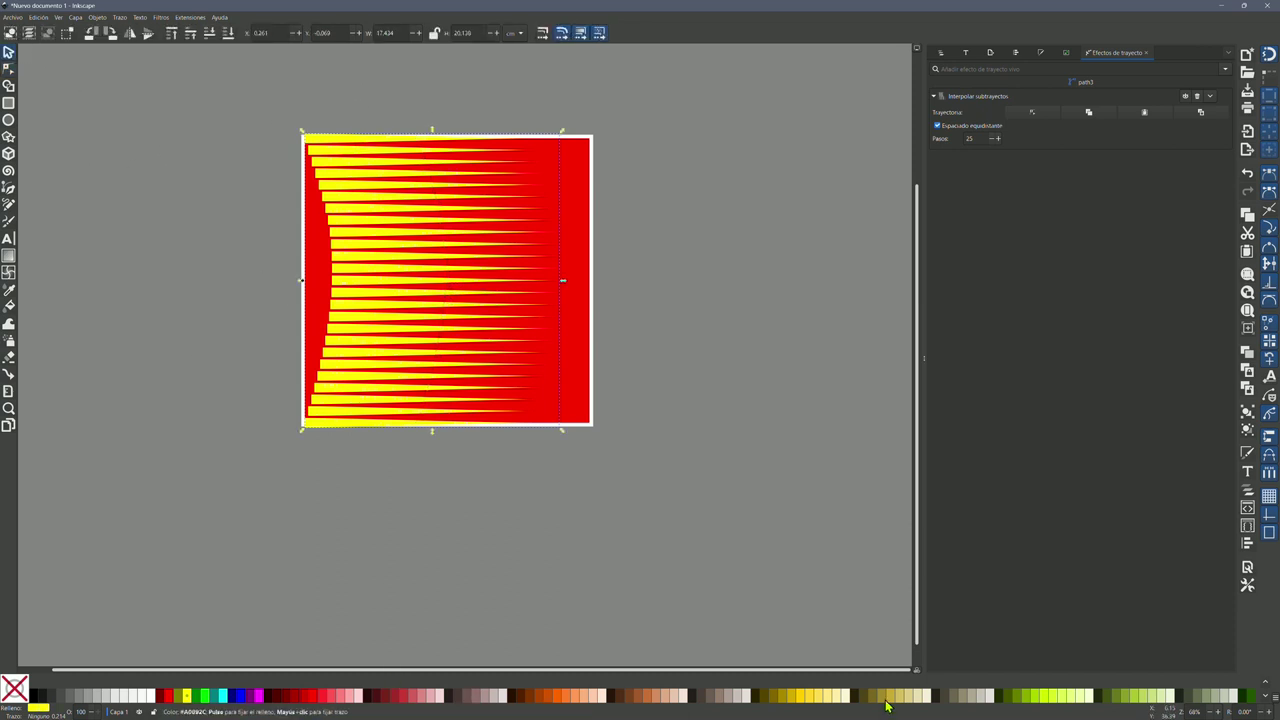
left_click(1043, 697)
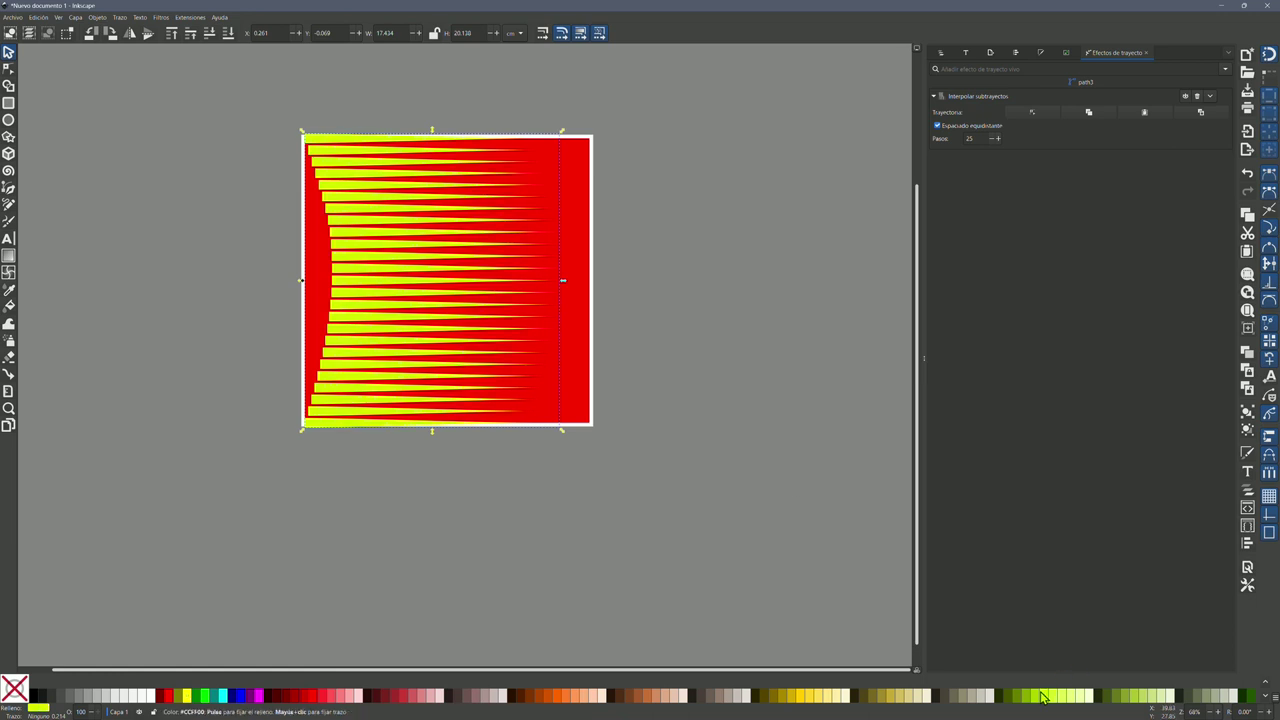
left_click(240, 700)
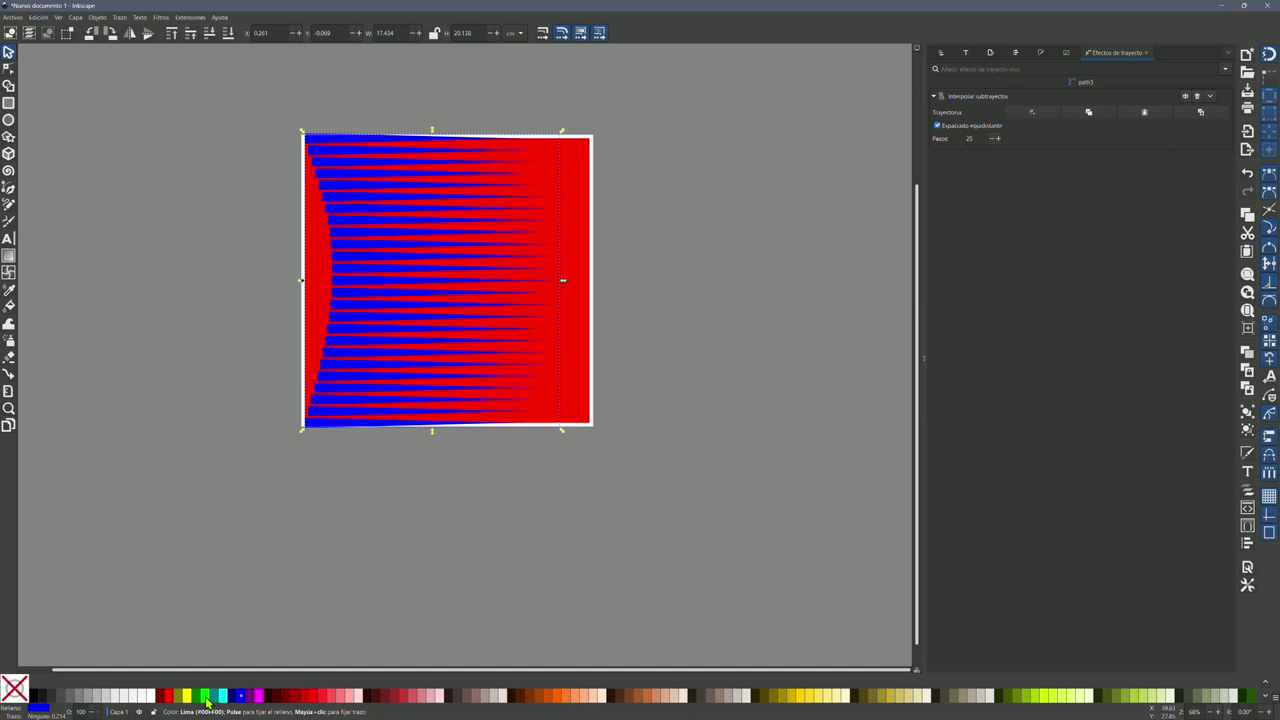
left_click(206, 697)
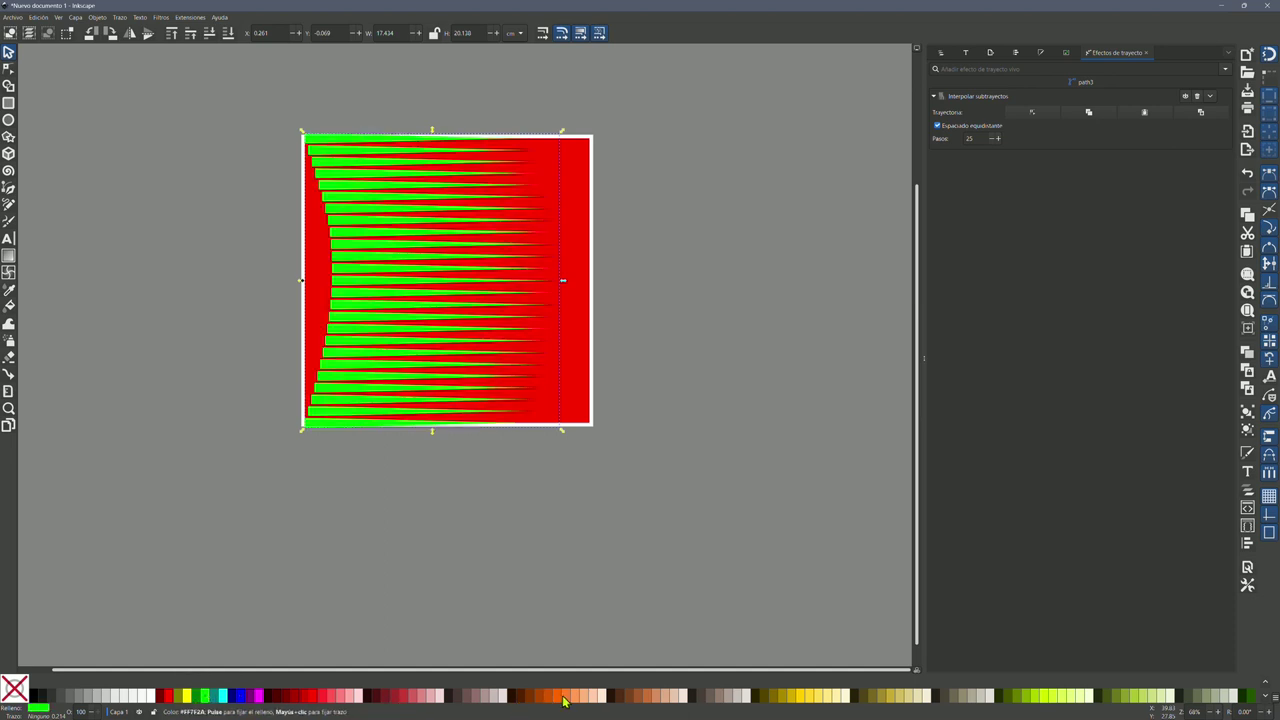
left_click(561, 697)
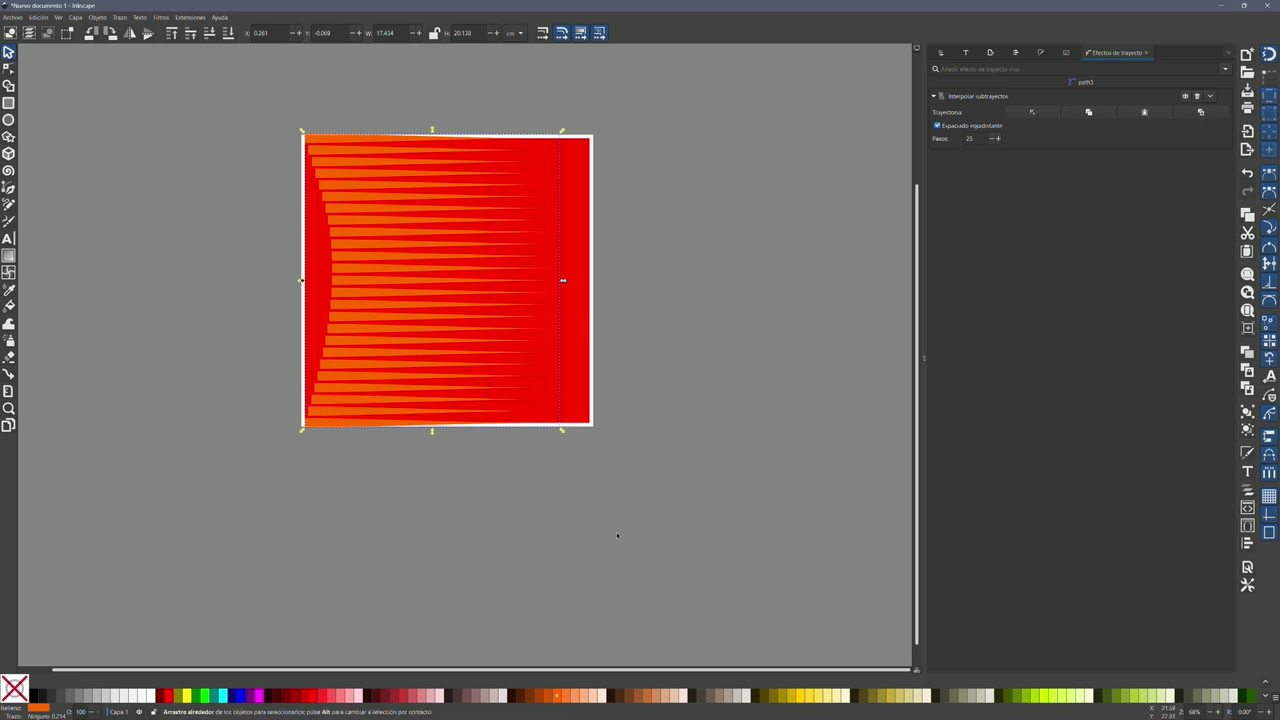
left_click(651, 544)
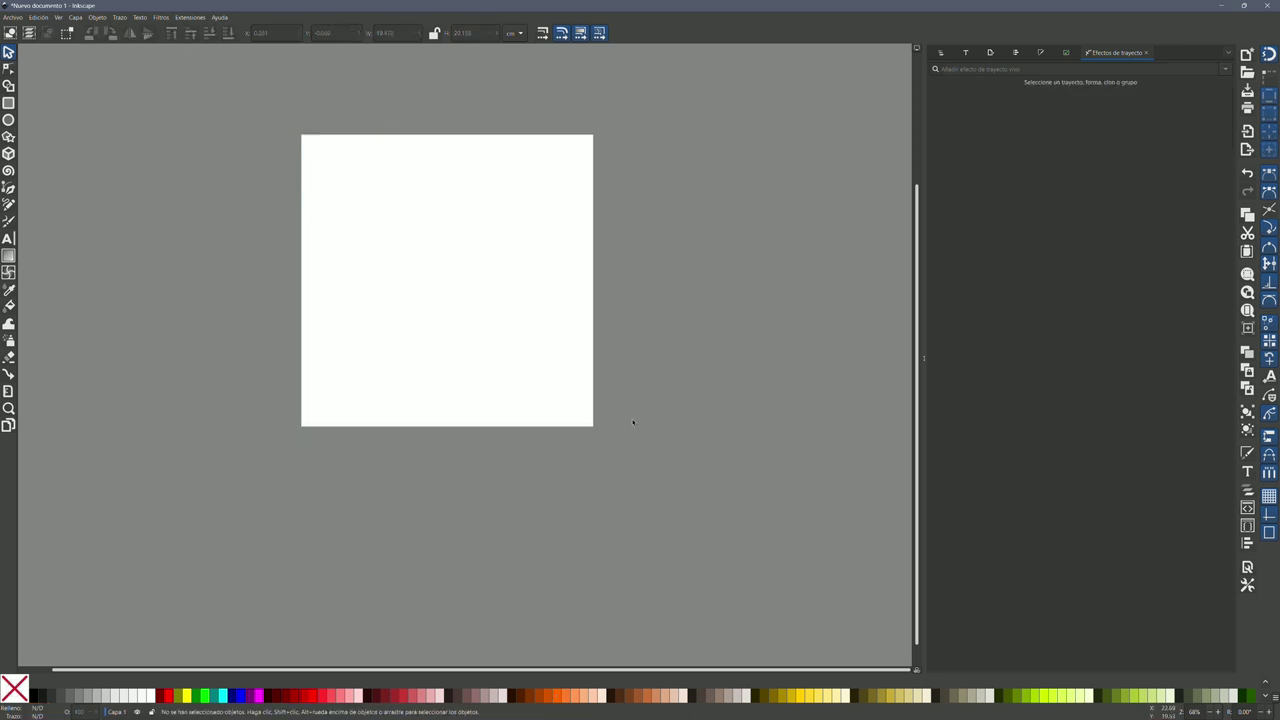
Browse to D:\A Stickers\Arte y cultura in File Explorer and drag Aguila cab into Inkscape
key("super")
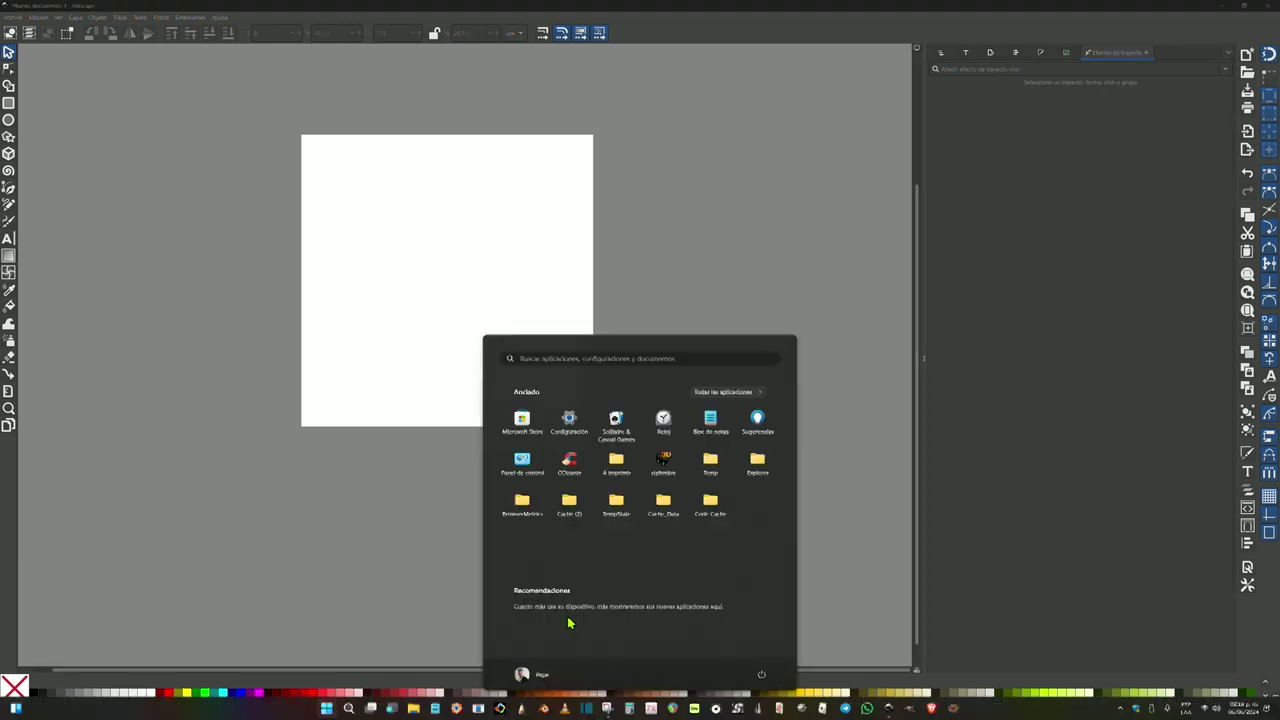
left_click(413, 711)
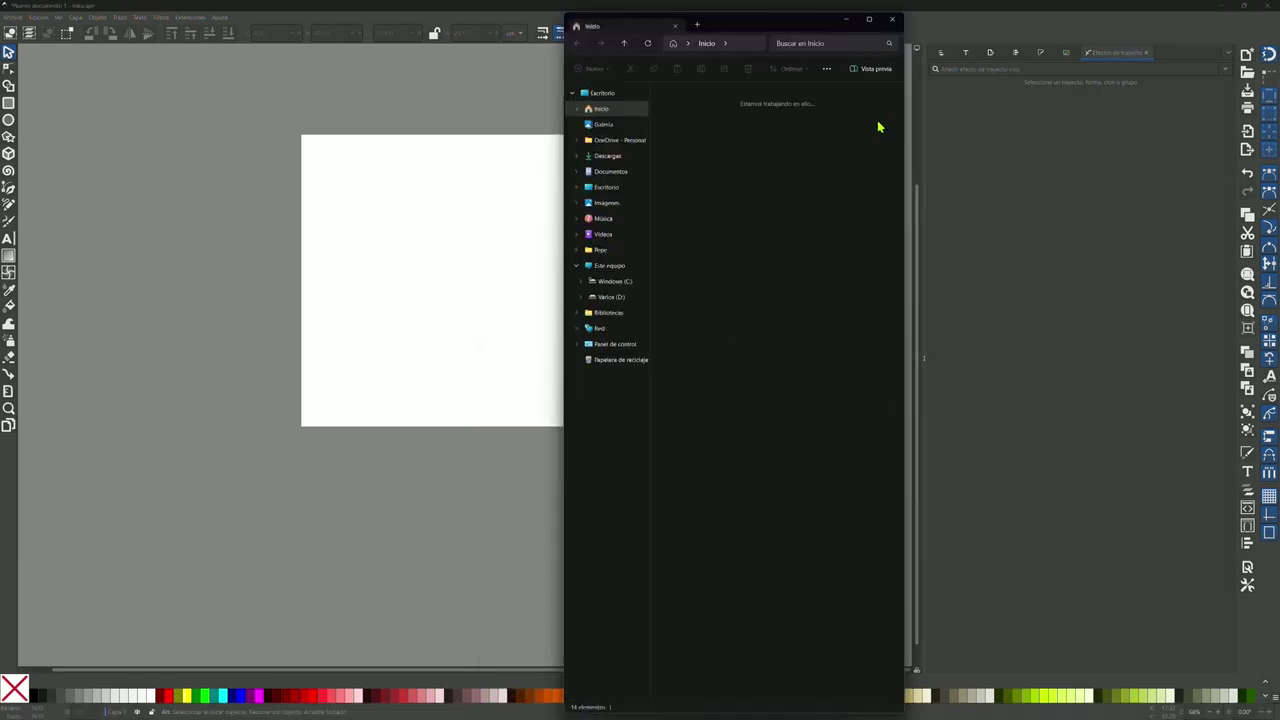
left_click(620, 306)
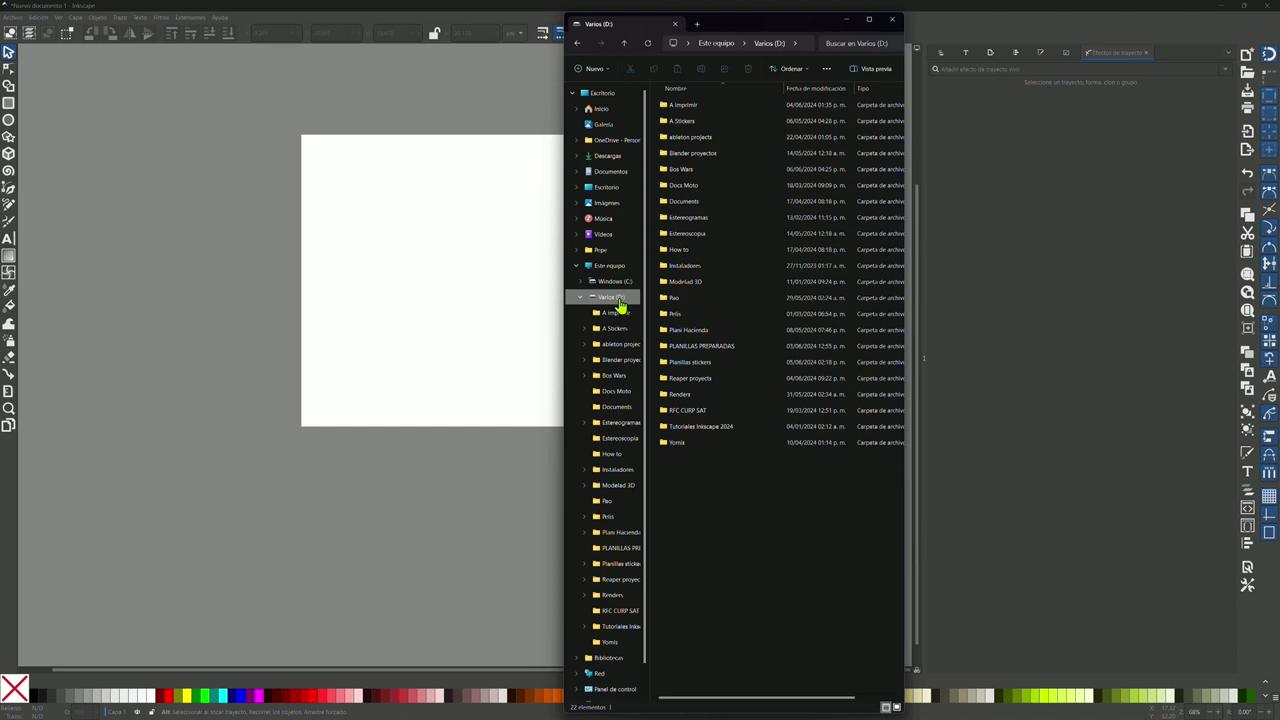
double_click(690, 130)
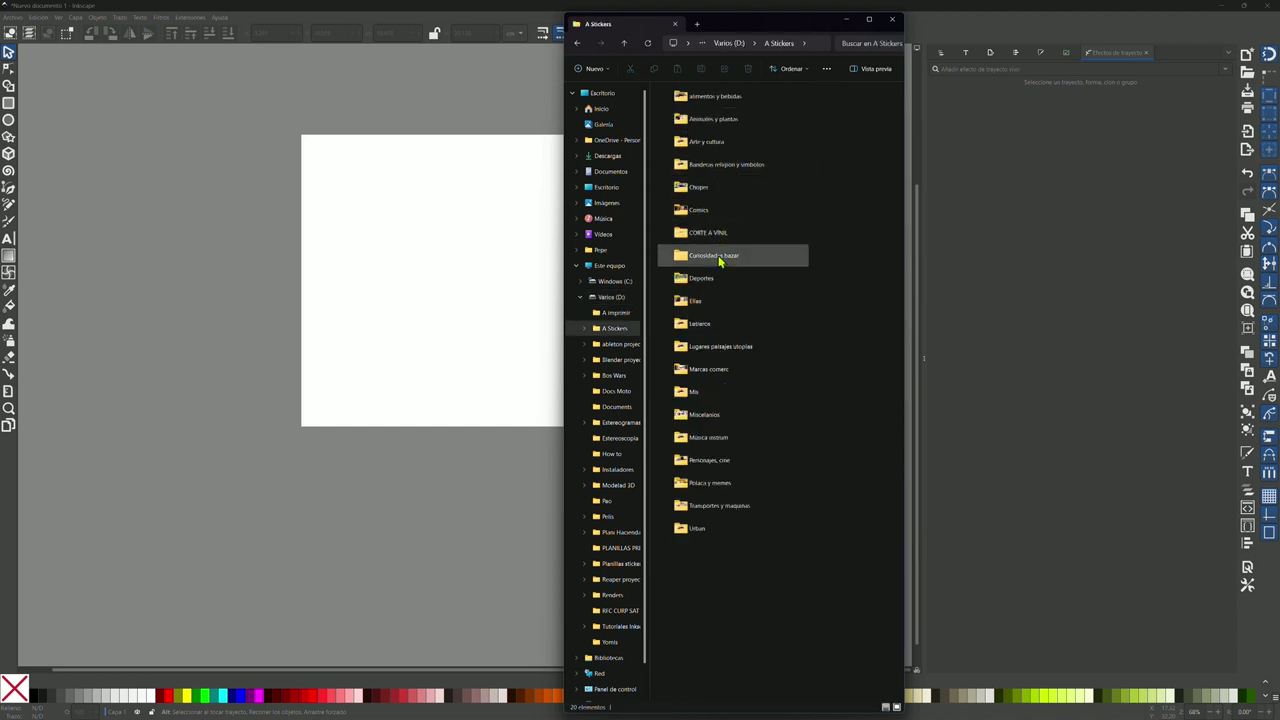
double_click(712, 141)
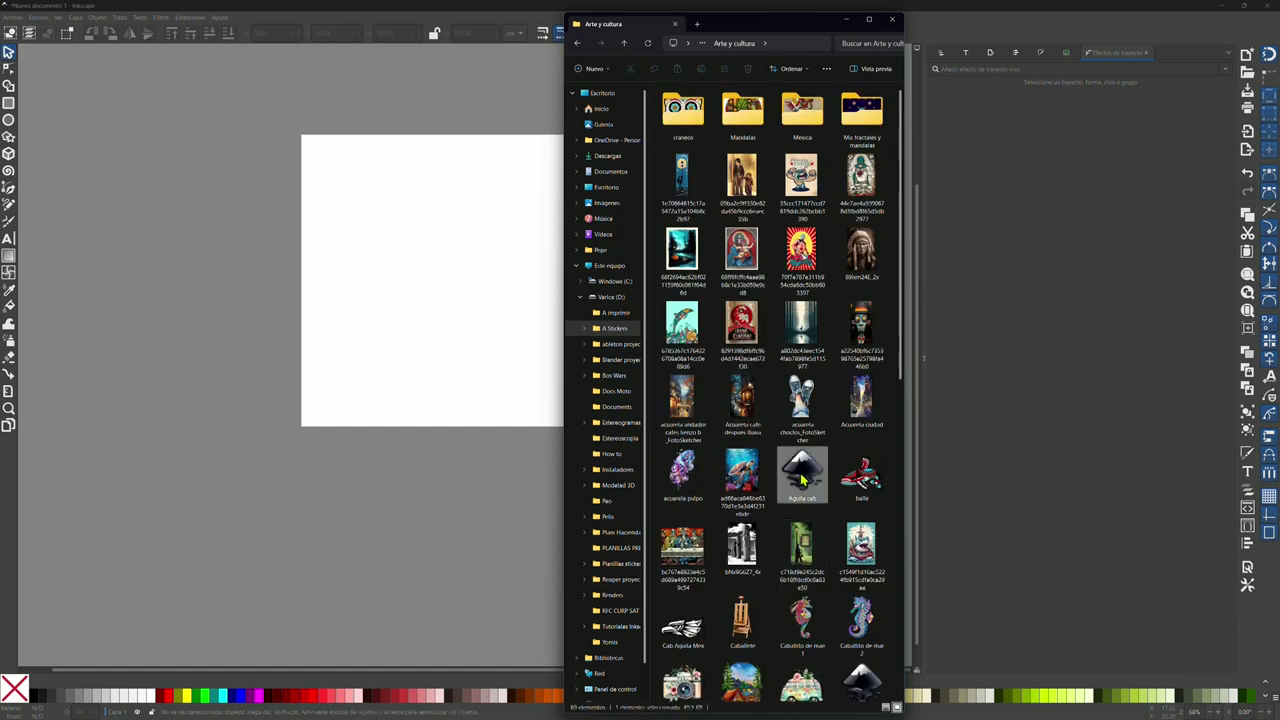
left_click_drag(800, 483, 405, 340)
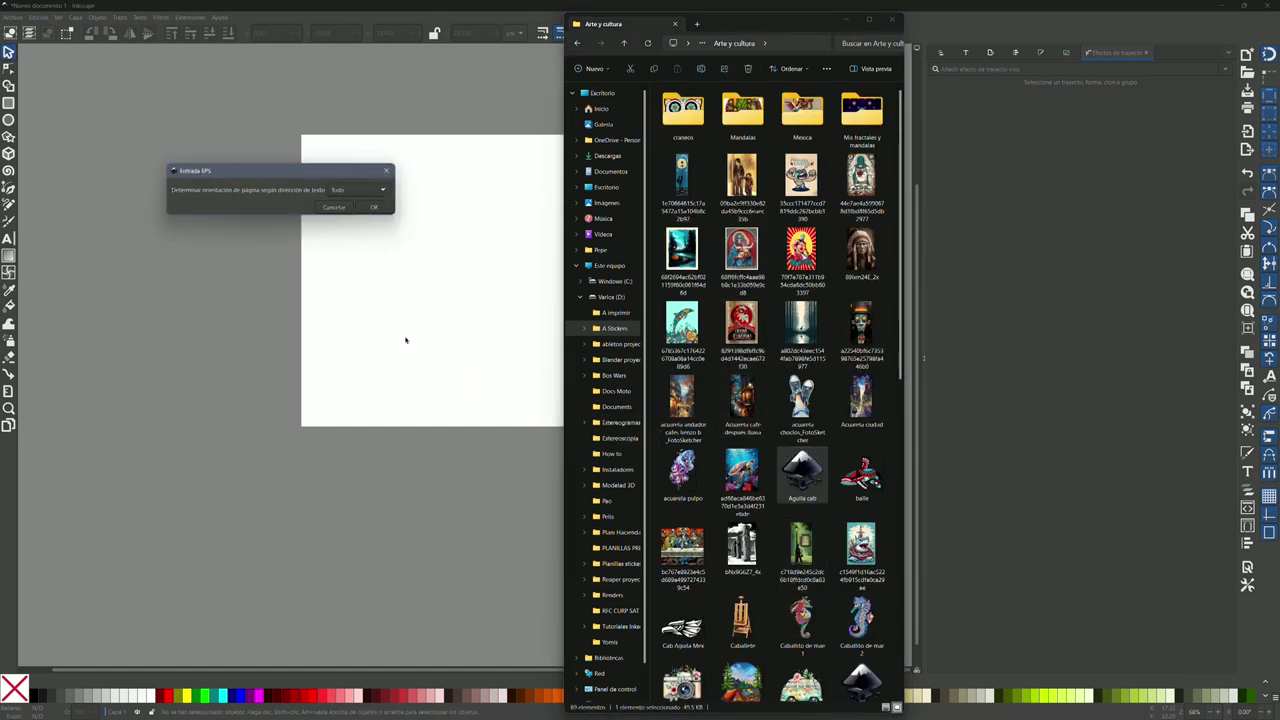
Import the engraved eagle head with Cairo import and move it to the page centre
left_click(376, 208)
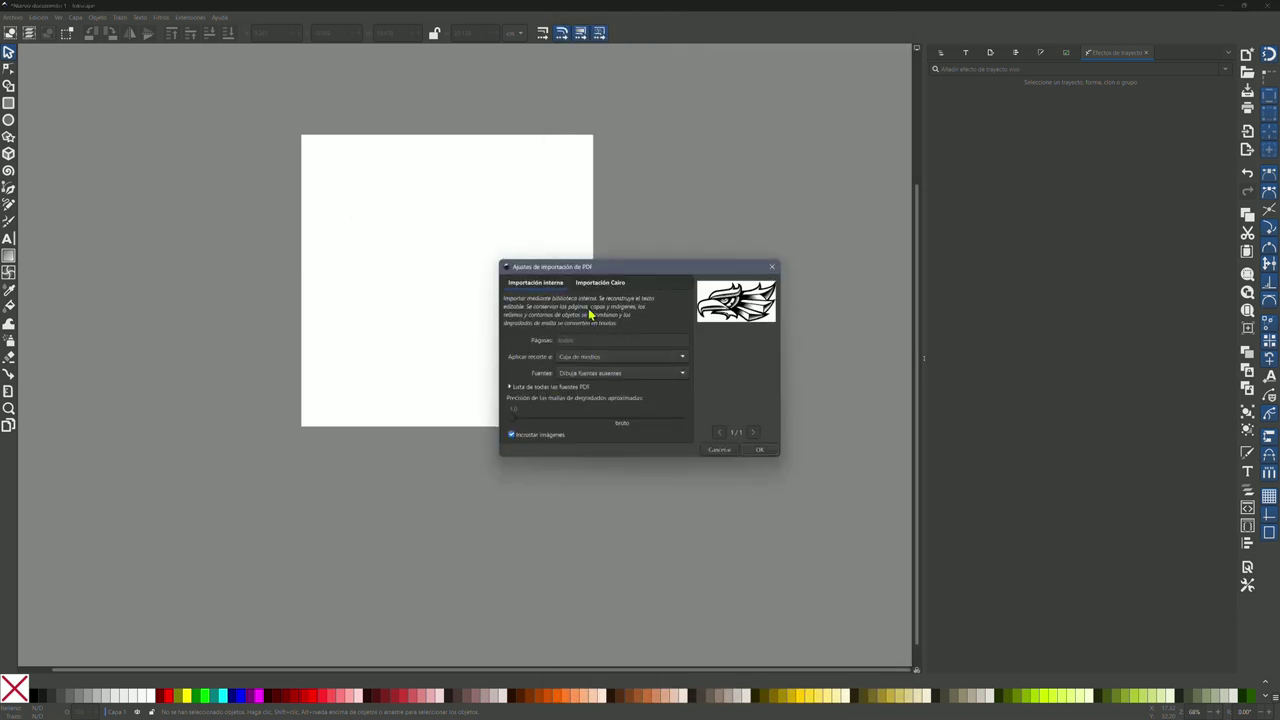
left_click(598, 283)
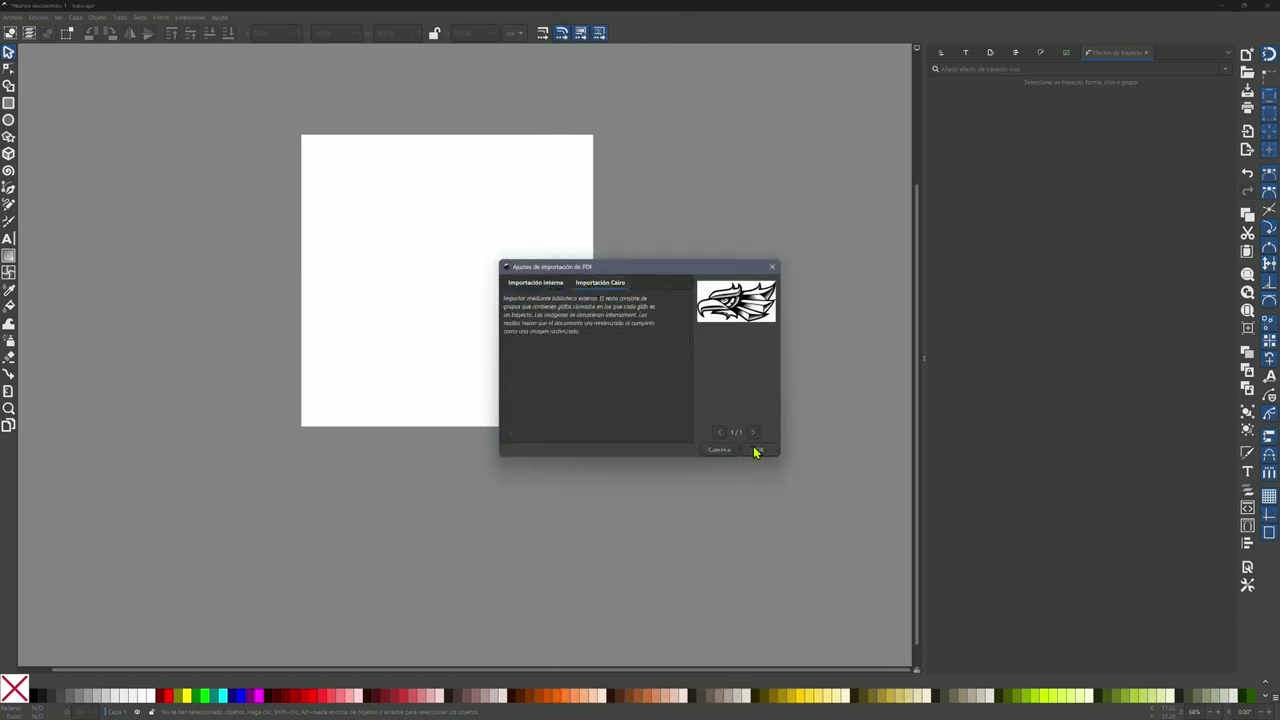
left_click(757, 449)
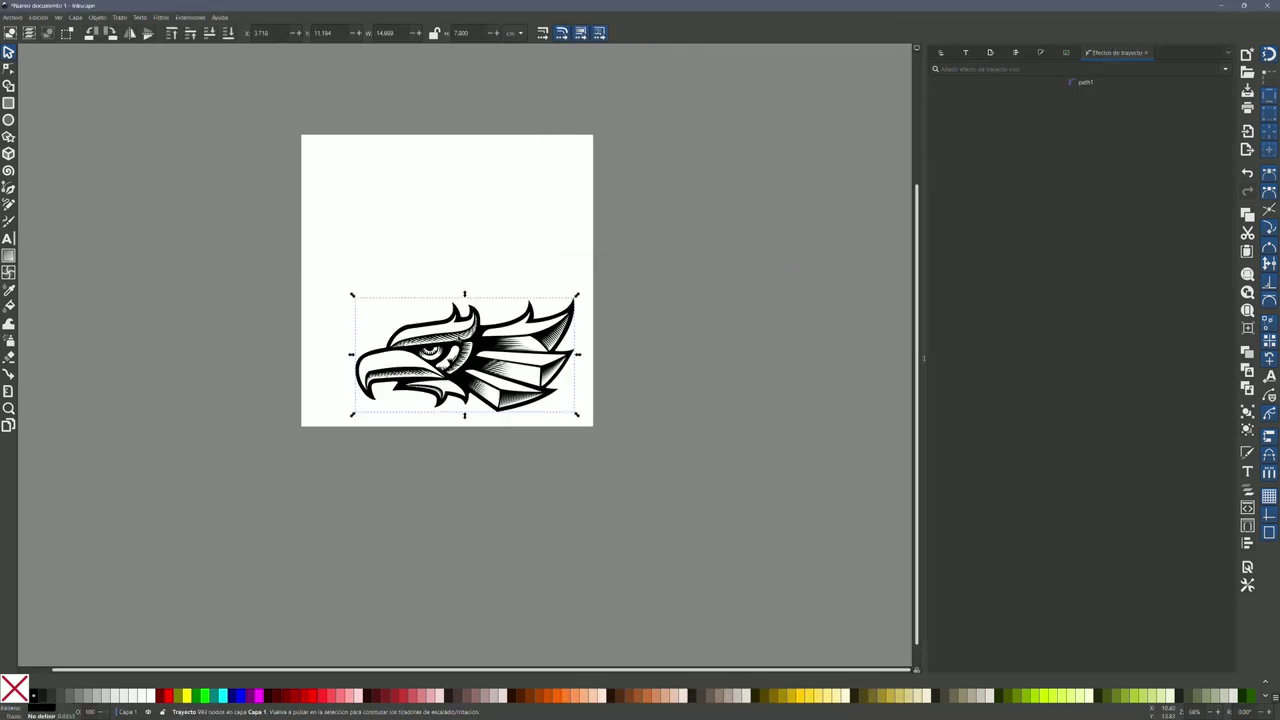
left_click_drag(488, 346, 465, 290)
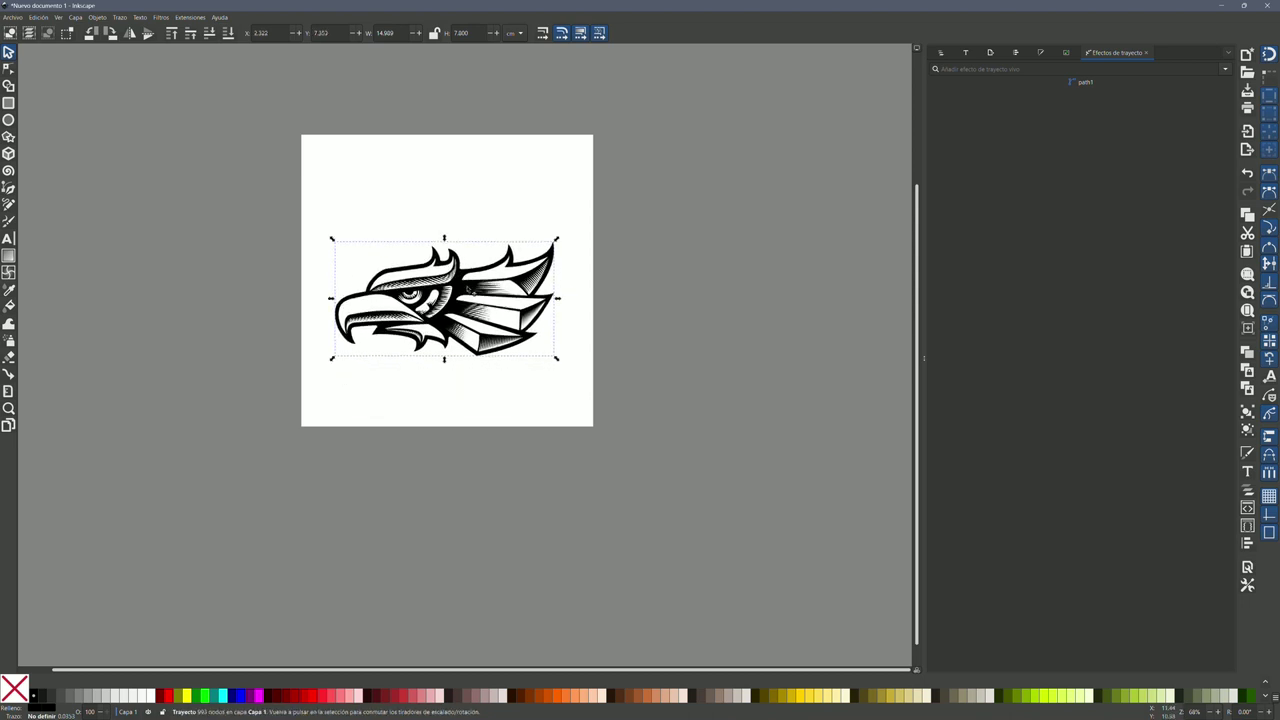
scroll(467, 288, "up", 3)
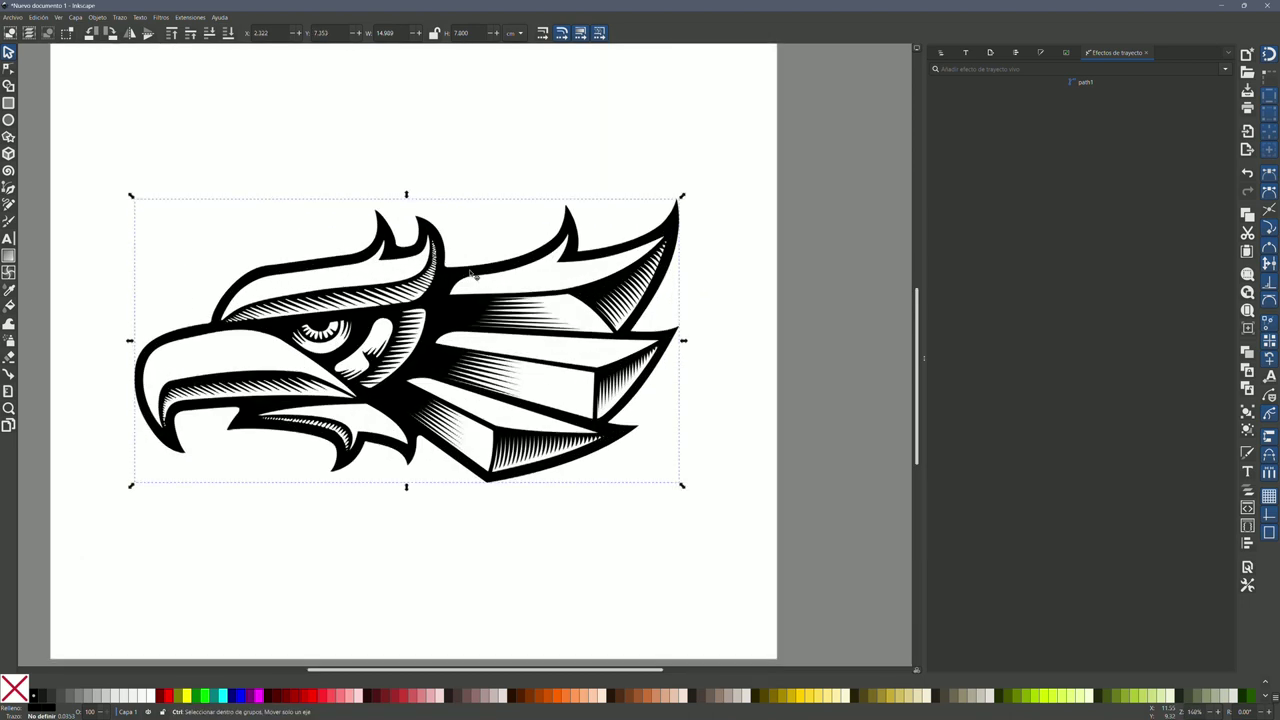
key("n")
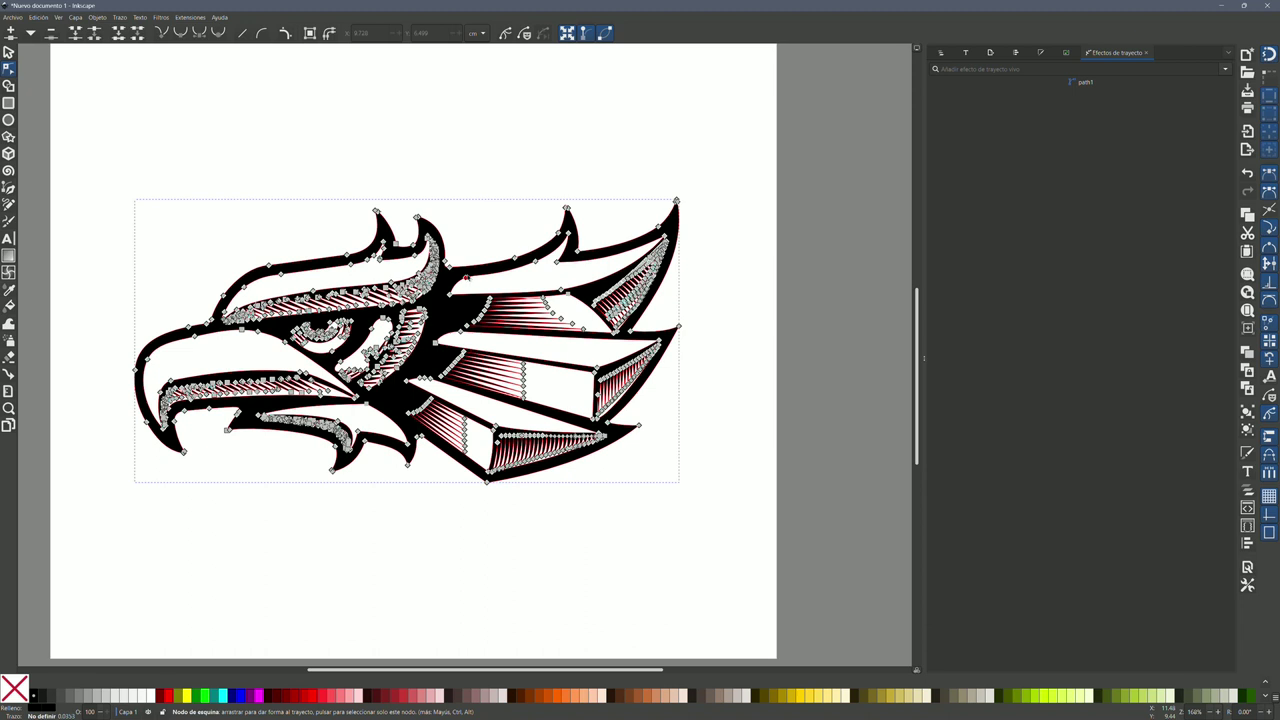
key("s")
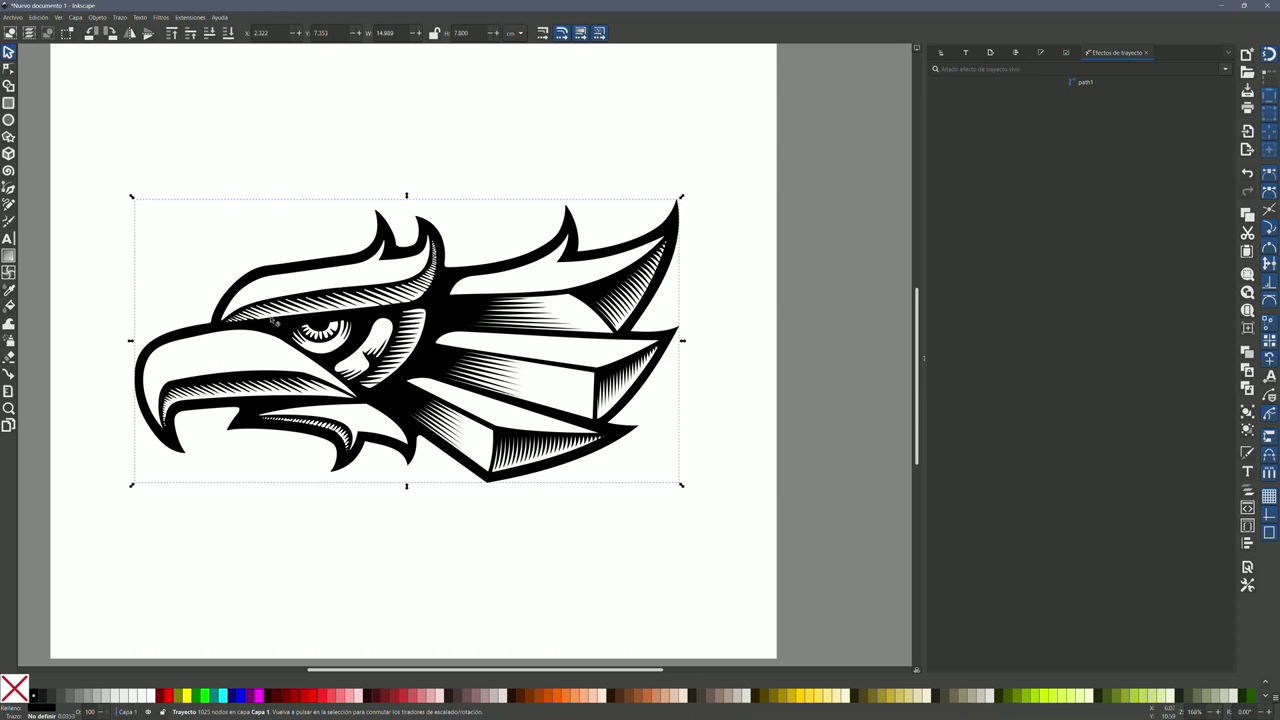
scroll(277, 316, "up", 1)
scroll(277, 314, "up", 1)
scroll(277, 311, "up", 2)
scroll(280, 312, "up", 1)
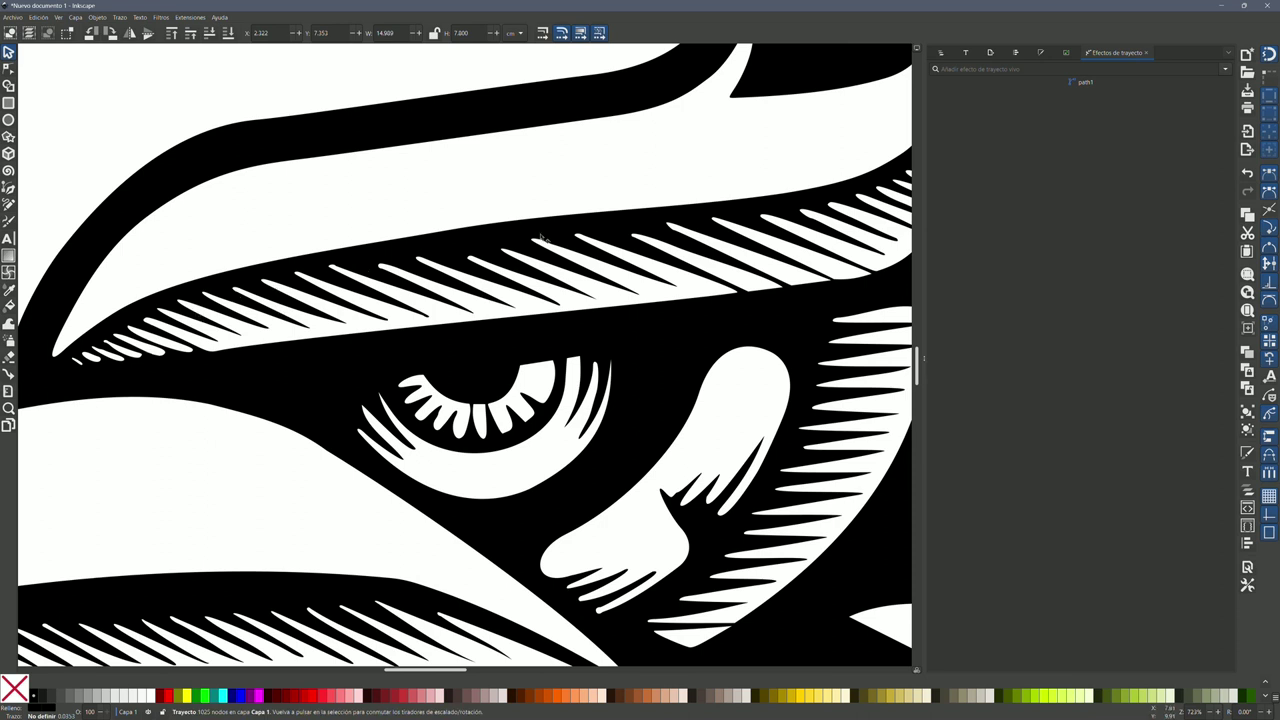
scroll(279, 305, "down", 1)
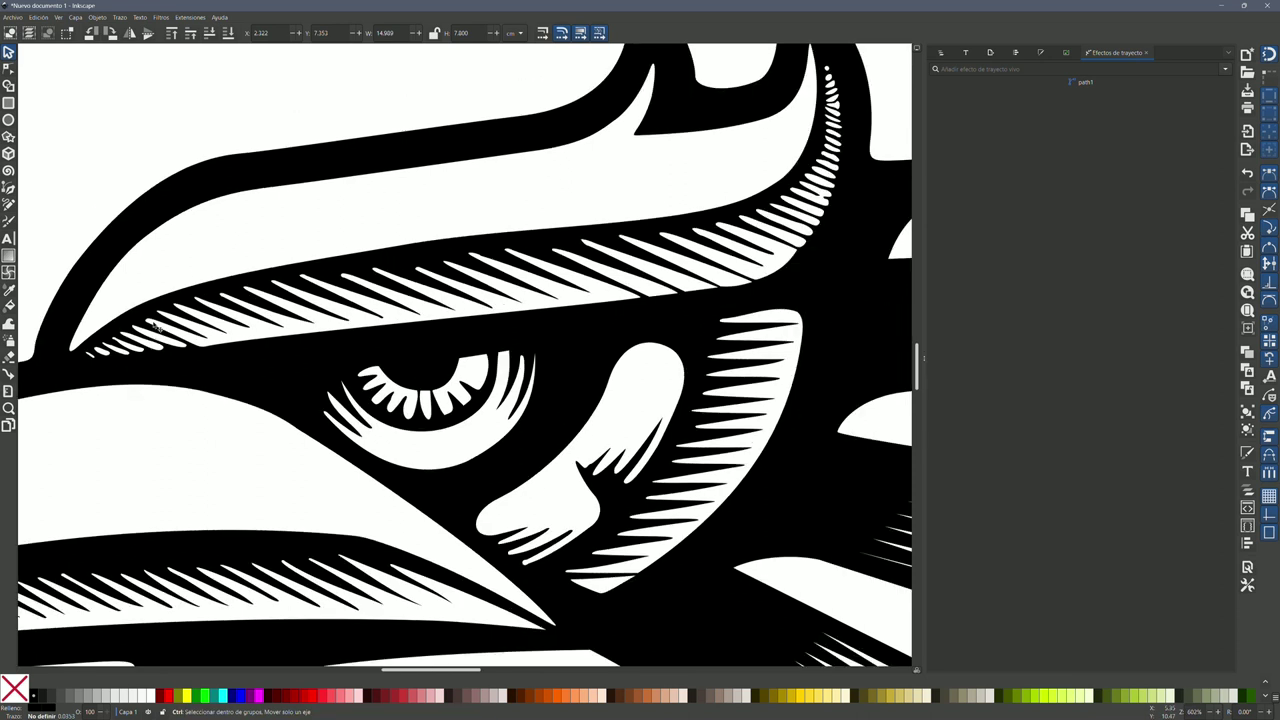
scroll(300, 292, "up", 1)
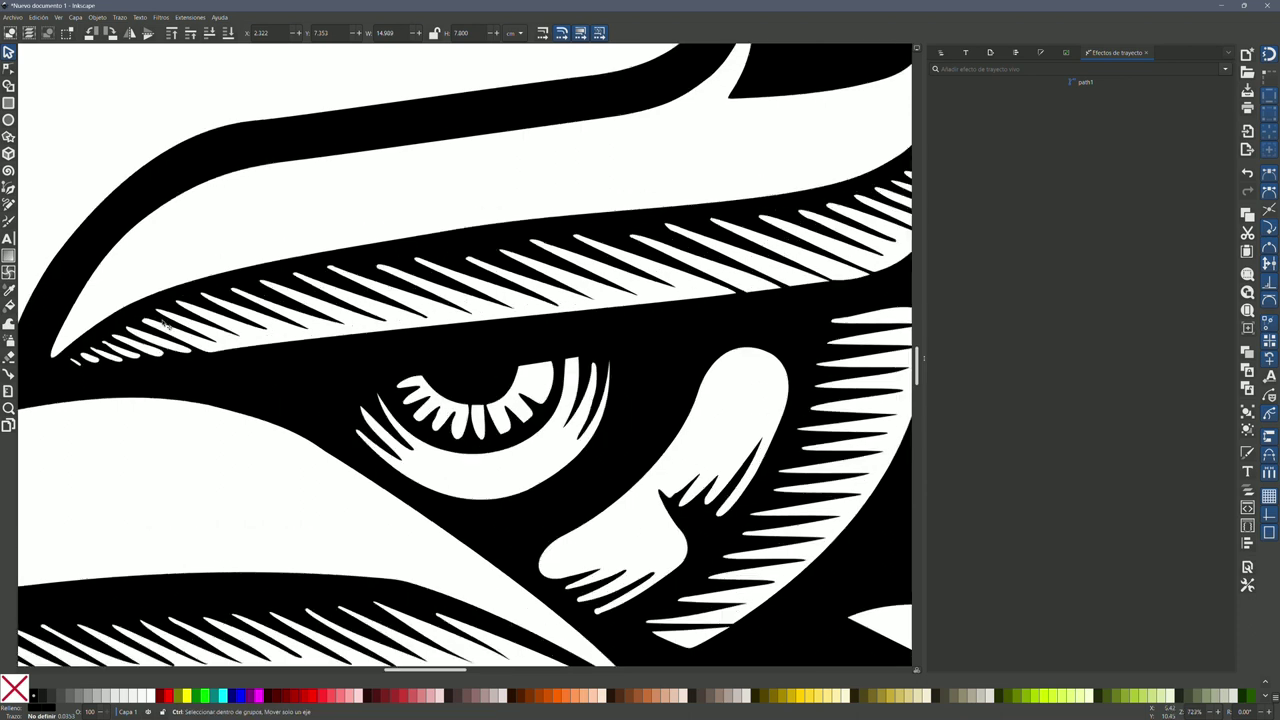
scroll(260, 292, "up", 1)
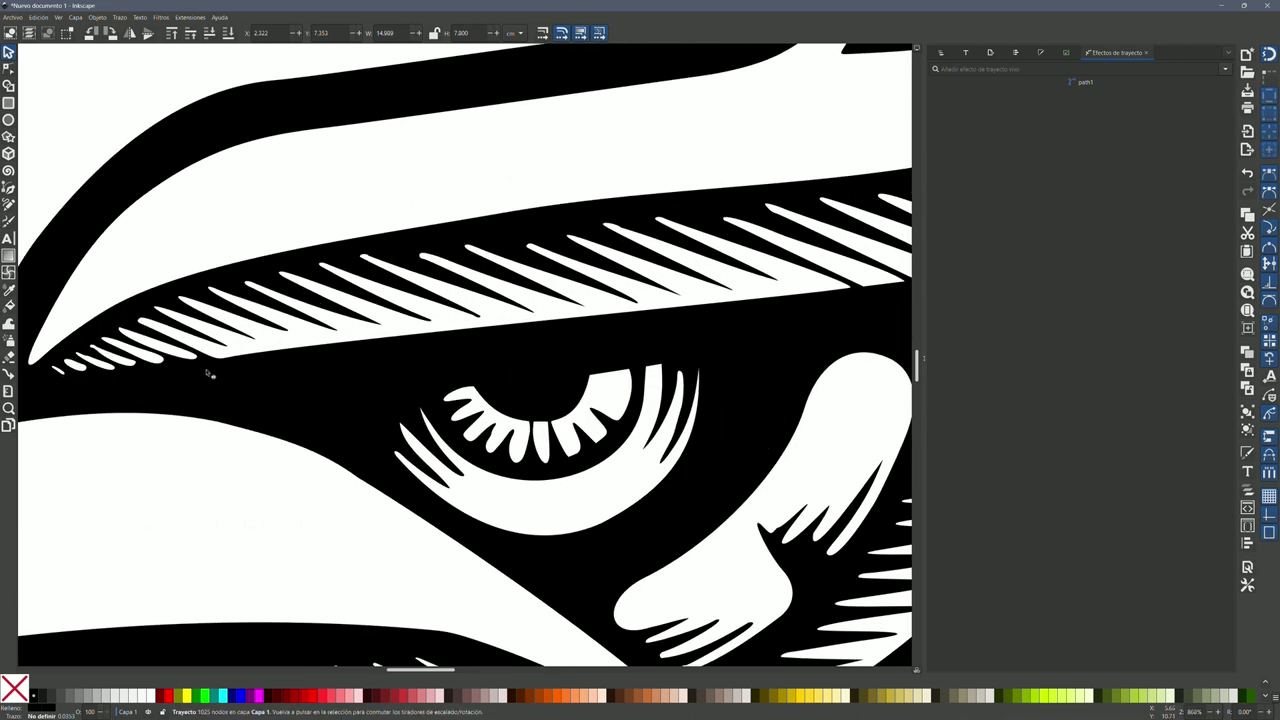
scroll(168, 311, "down", 1, "ctrl")
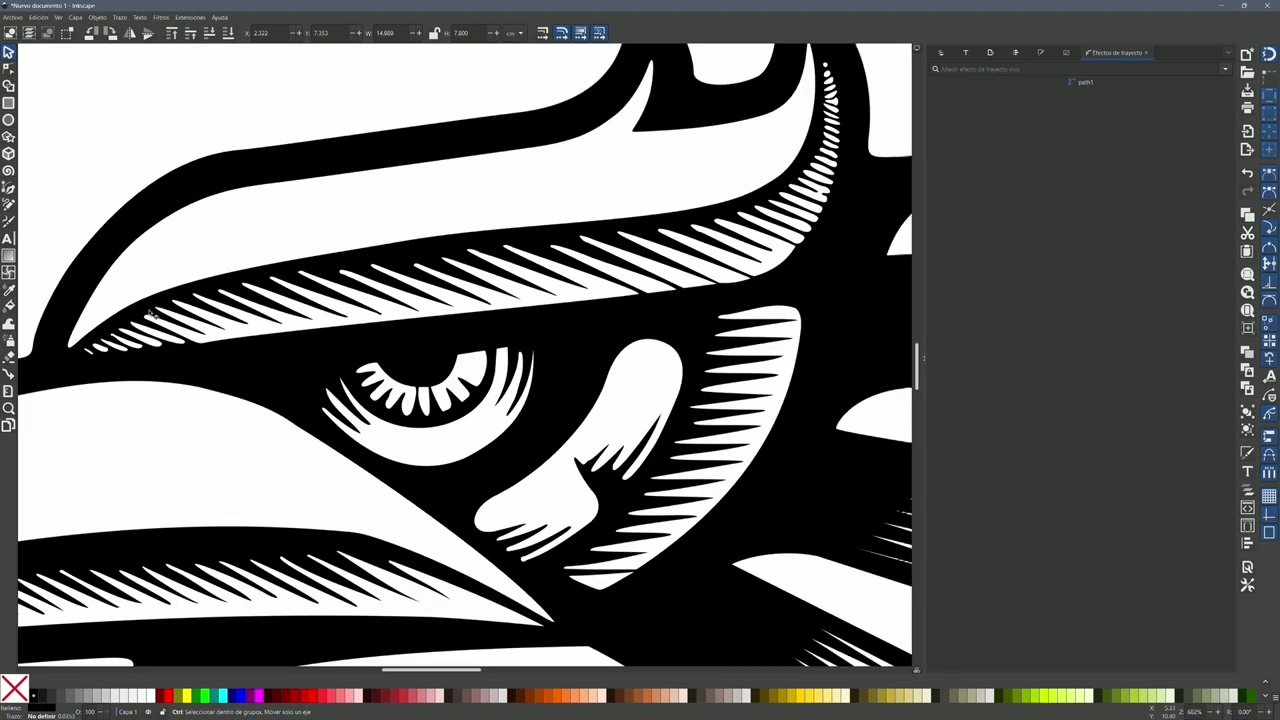
scroll(165, 311, "down", 2, "ctrl")
scroll(372, 348, "down", 1, "ctrl")
scroll(717, 317, "up", 2, "ctrl")
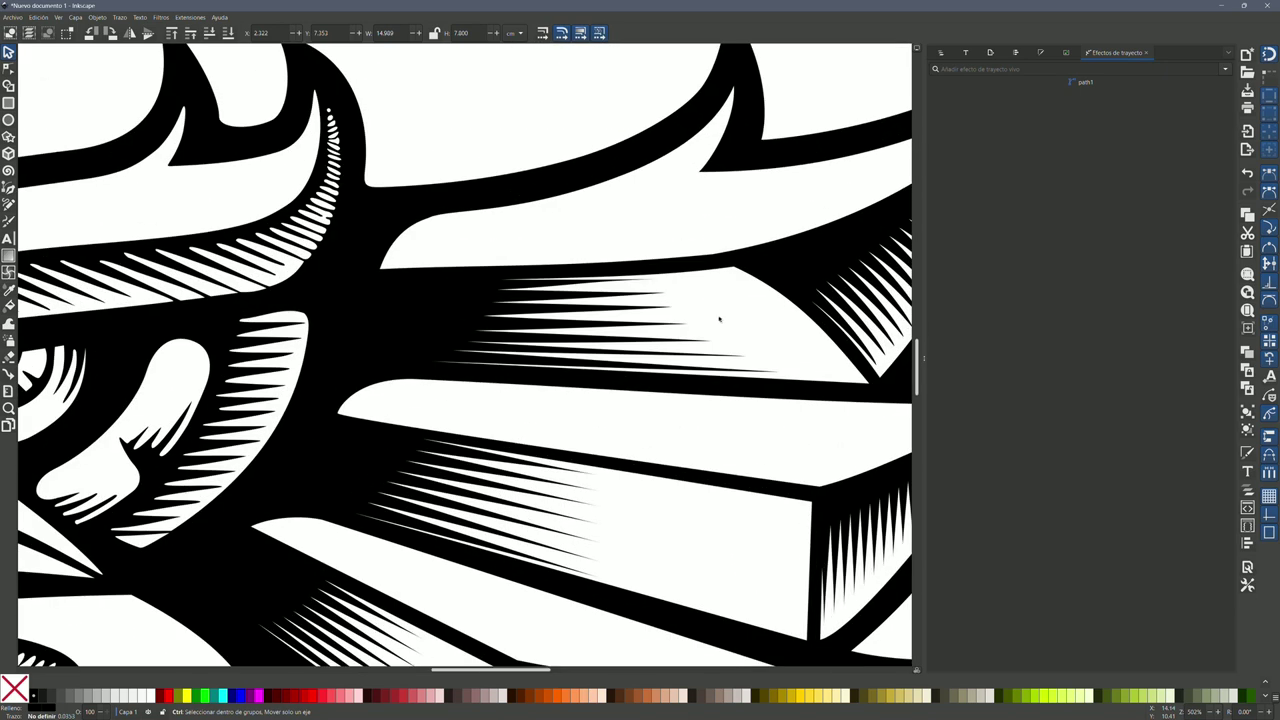
scroll(577, 317, "up", 1, "ctrl")
scroll(520, 297, "up", 1, "ctrl")
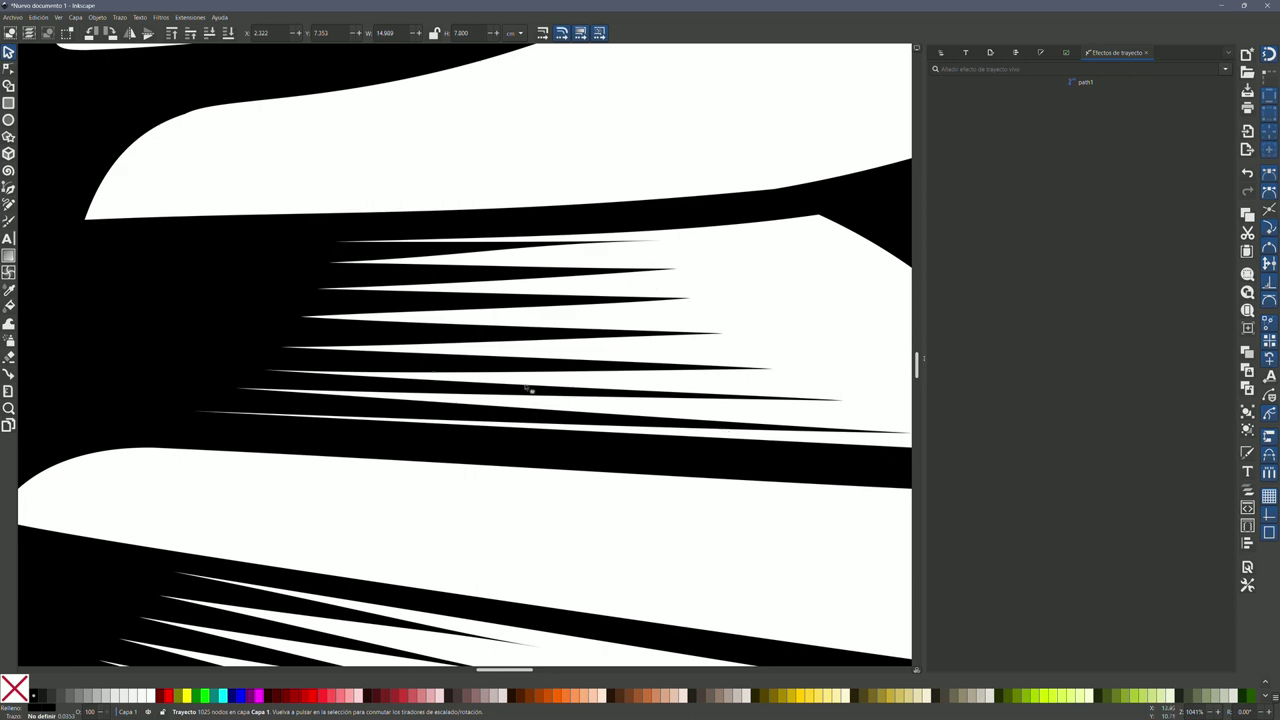
scroll(518, 282, "down", 1, "ctrl")
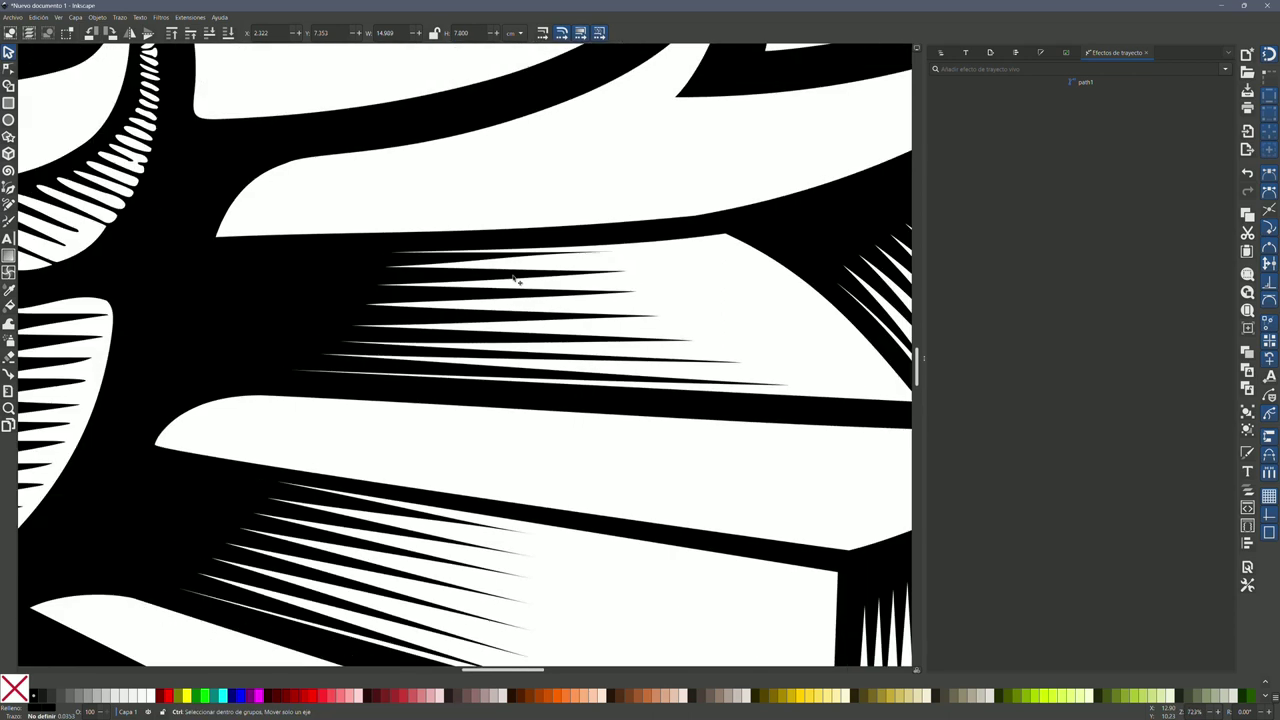
scroll(518, 282, "down", 1, "ctrl")
scroll(518, 282, "down", 1, "ctrl")
scroll(820, 337, "up", 3, "ctrl")
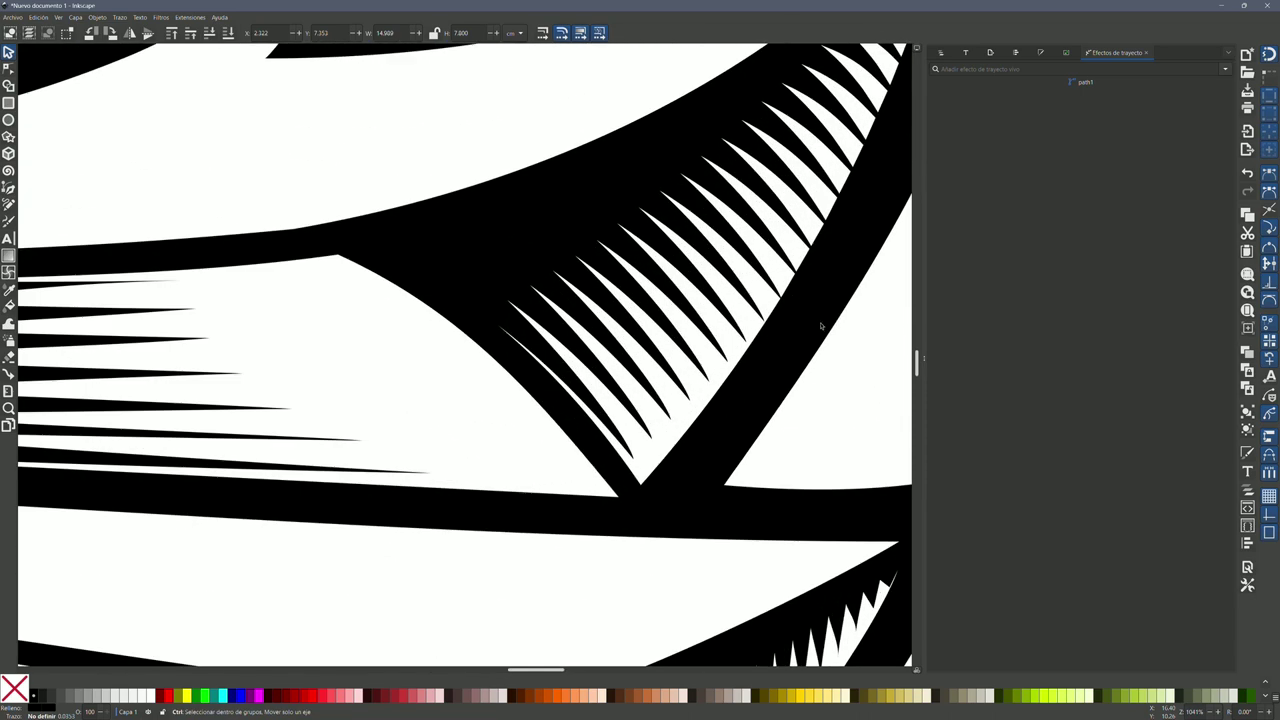
scroll(810, 320, "down", 1, "ctrl")
scroll(810, 320, "down", 1, "ctrl")
scroll(237, 299, "up", 1, "ctrl")
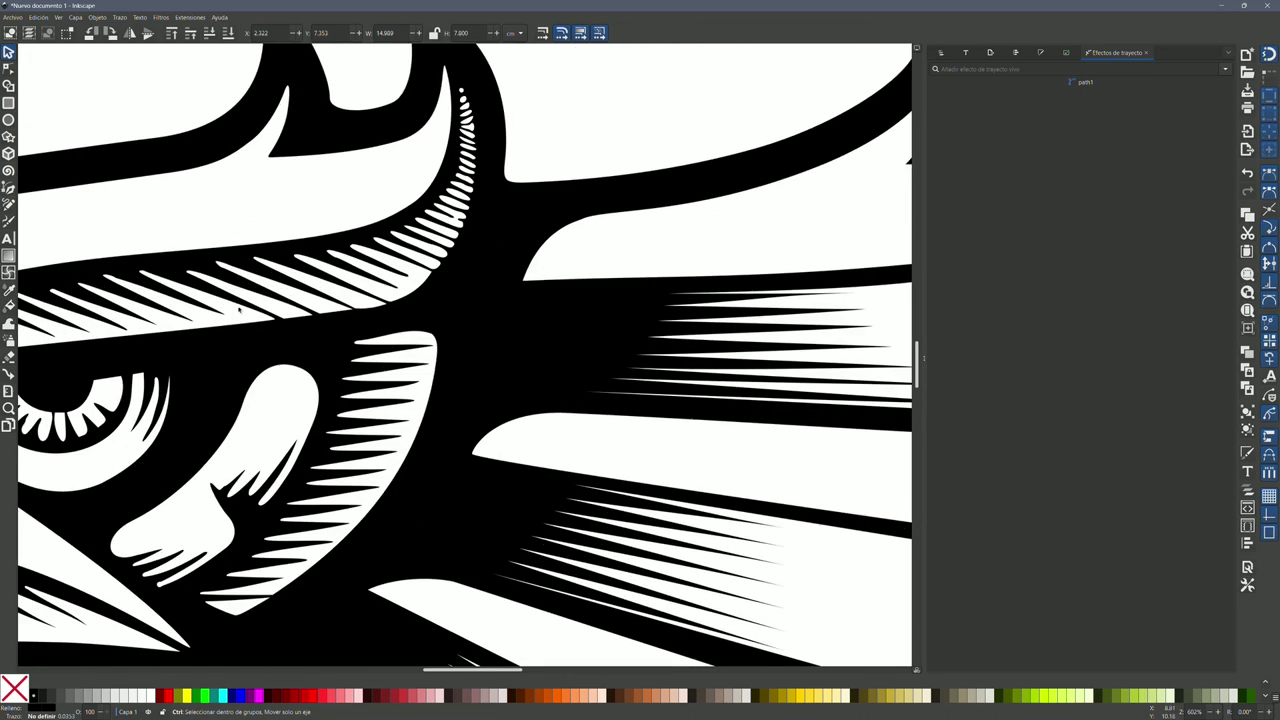
scroll(237, 299, "up", 1, "ctrl")
scroll(237, 299, "up", 1, "ctrl")
scroll(235, 298, "down", 2, "ctrl")
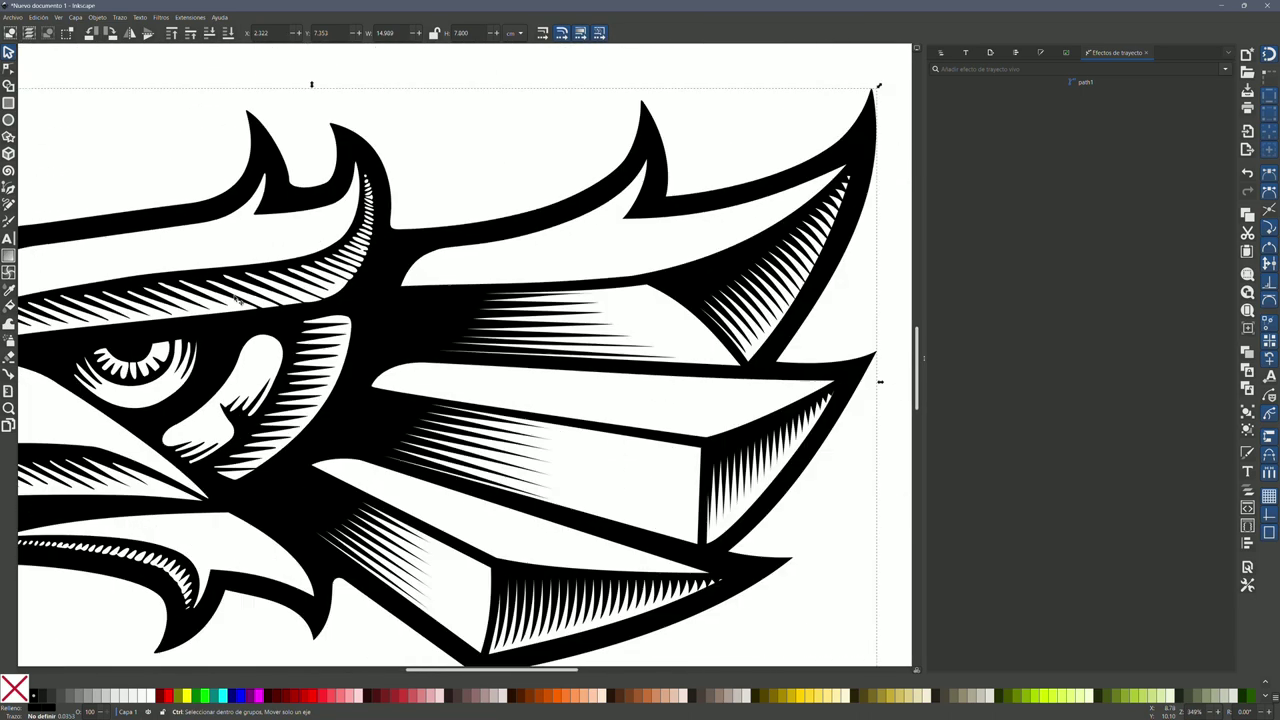
scroll(300, 360, "down", 2, "ctrl")
scroll(340, 400, "down", 1, "ctrl")
scroll(363, 426, "down", 1, "ctrl")
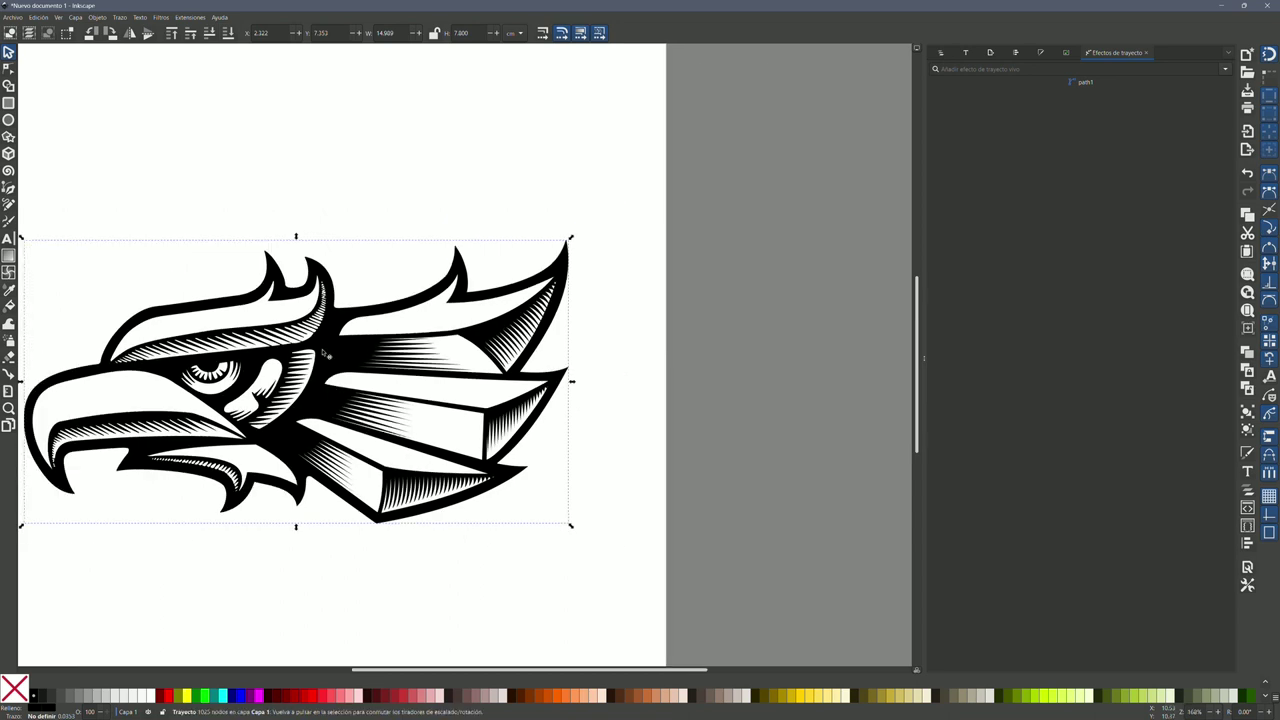
scroll(200, 320, "left", 4)
scroll(200, 320, "up", 1)
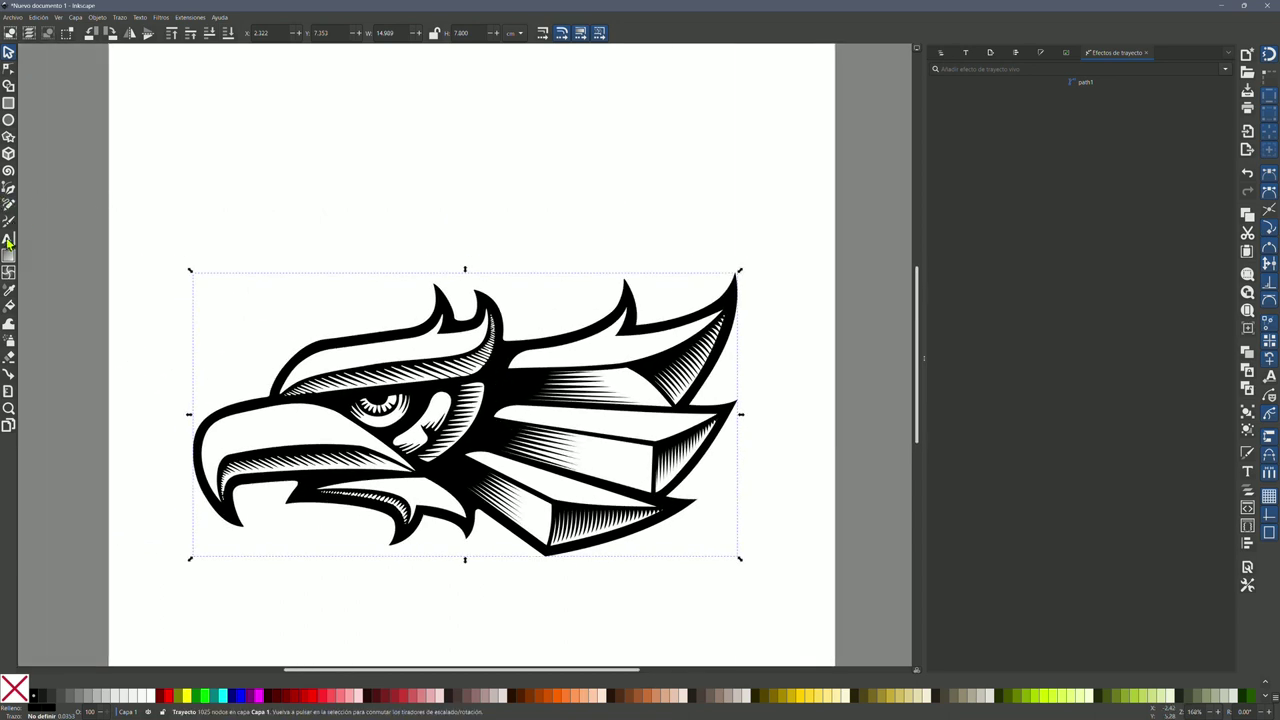
left_click(9, 190)
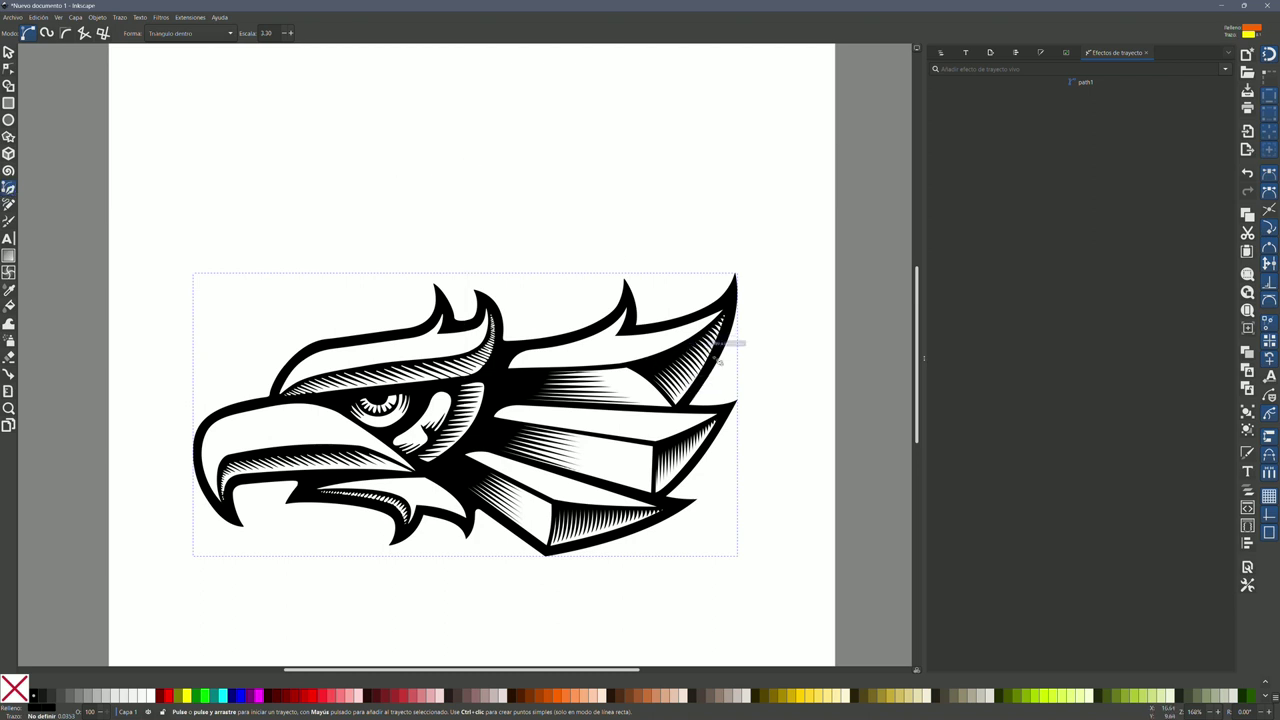
Draw a Power stroke curve with the Pen tool above the eagle's crest
scroll(749, 300, "up", 1)
scroll(751, 303, "up", 1)
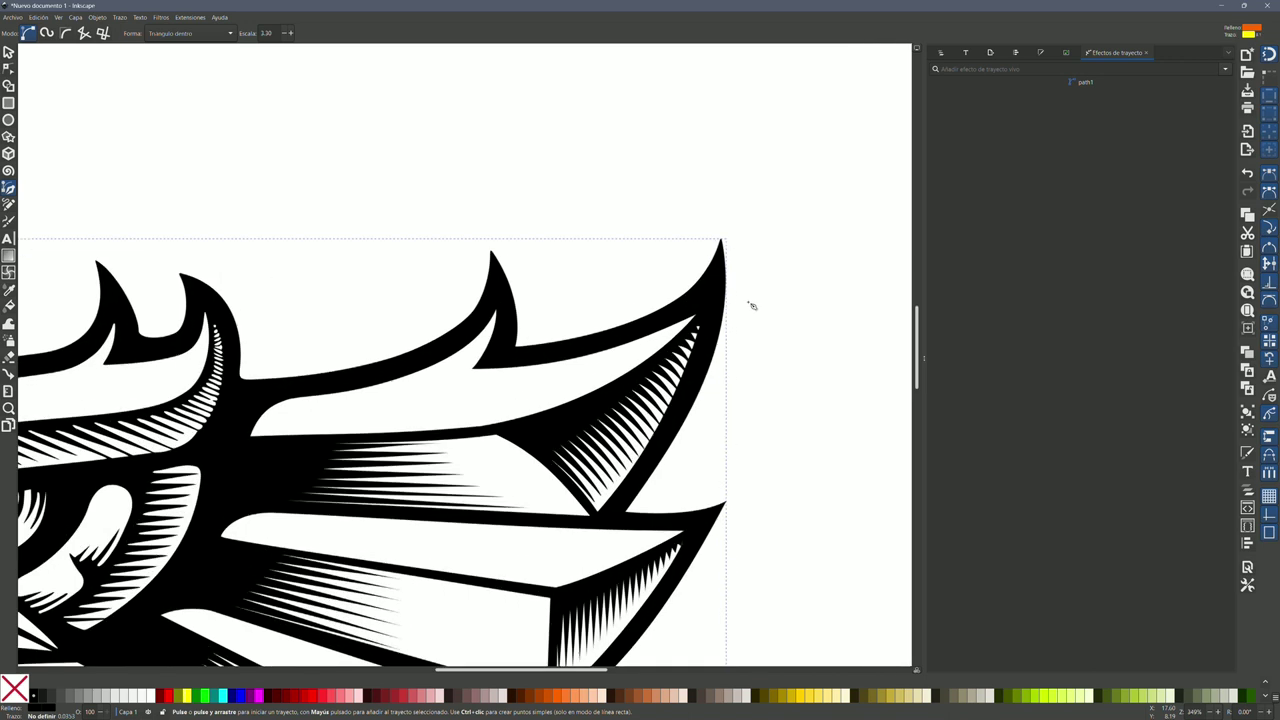
scroll(650, 260, "up", 1)
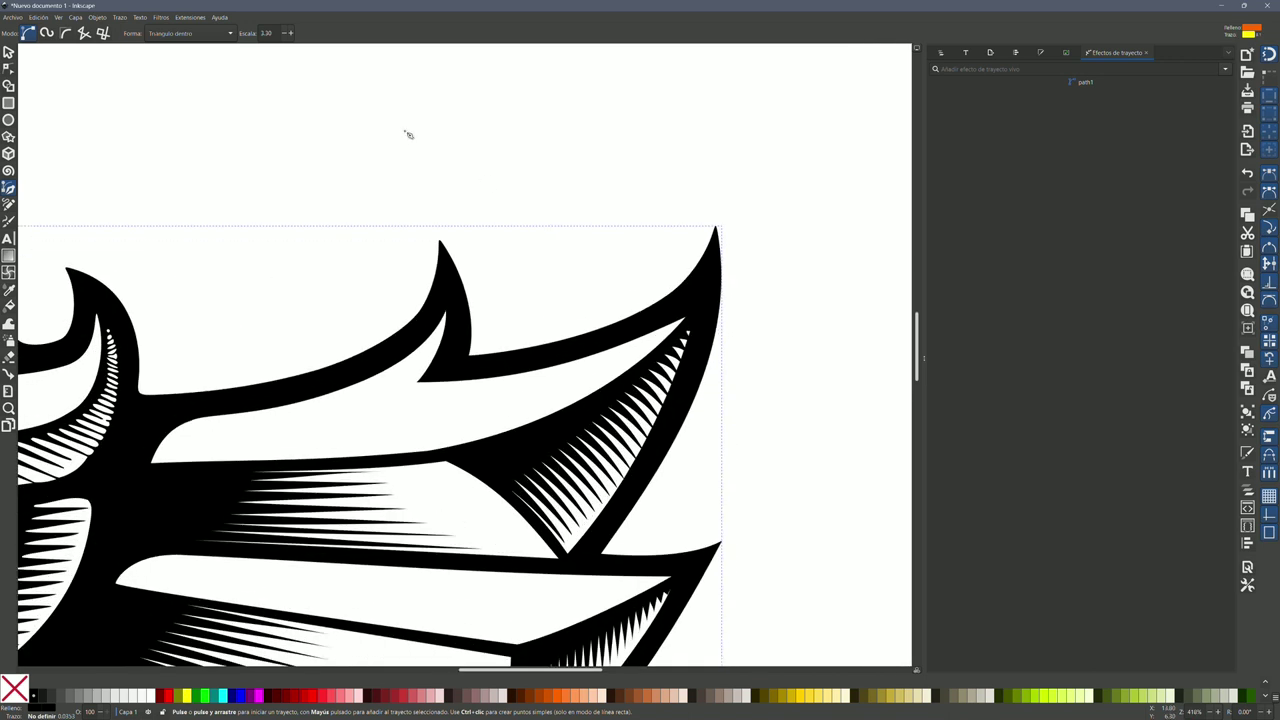
left_click_drag(405, 131, 471, 179)
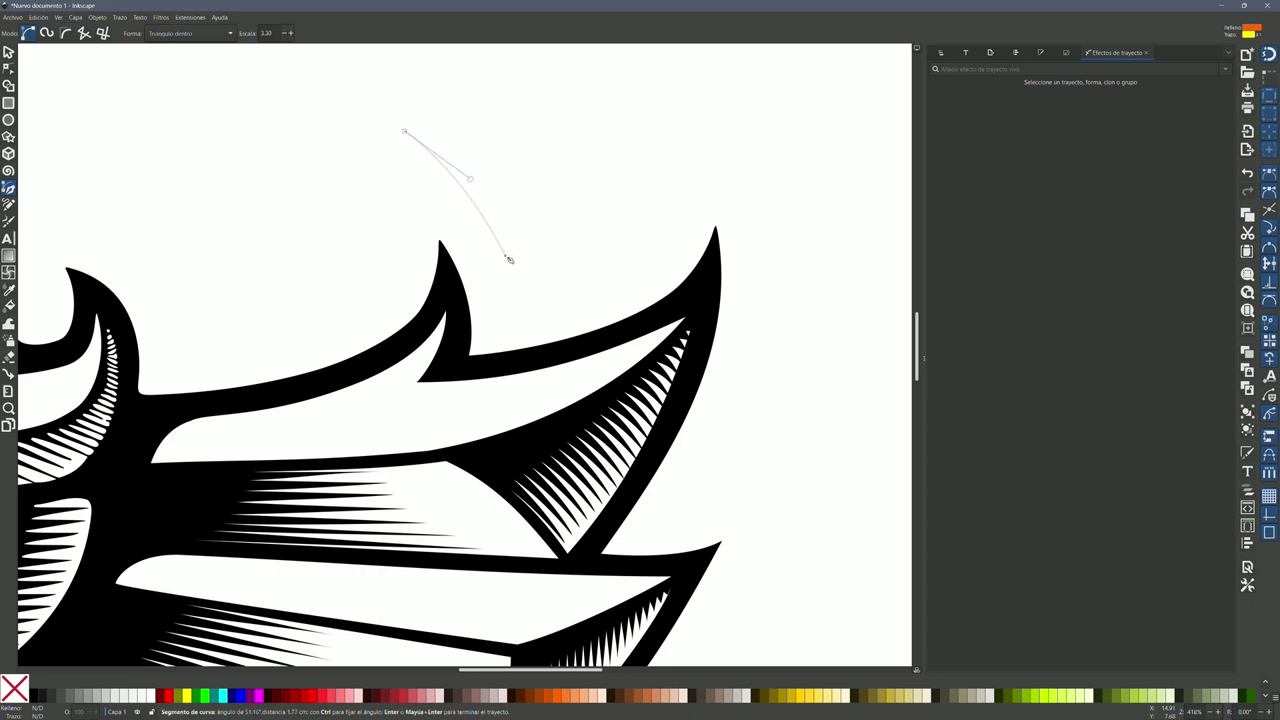
left_click(507, 256)
key("Return")
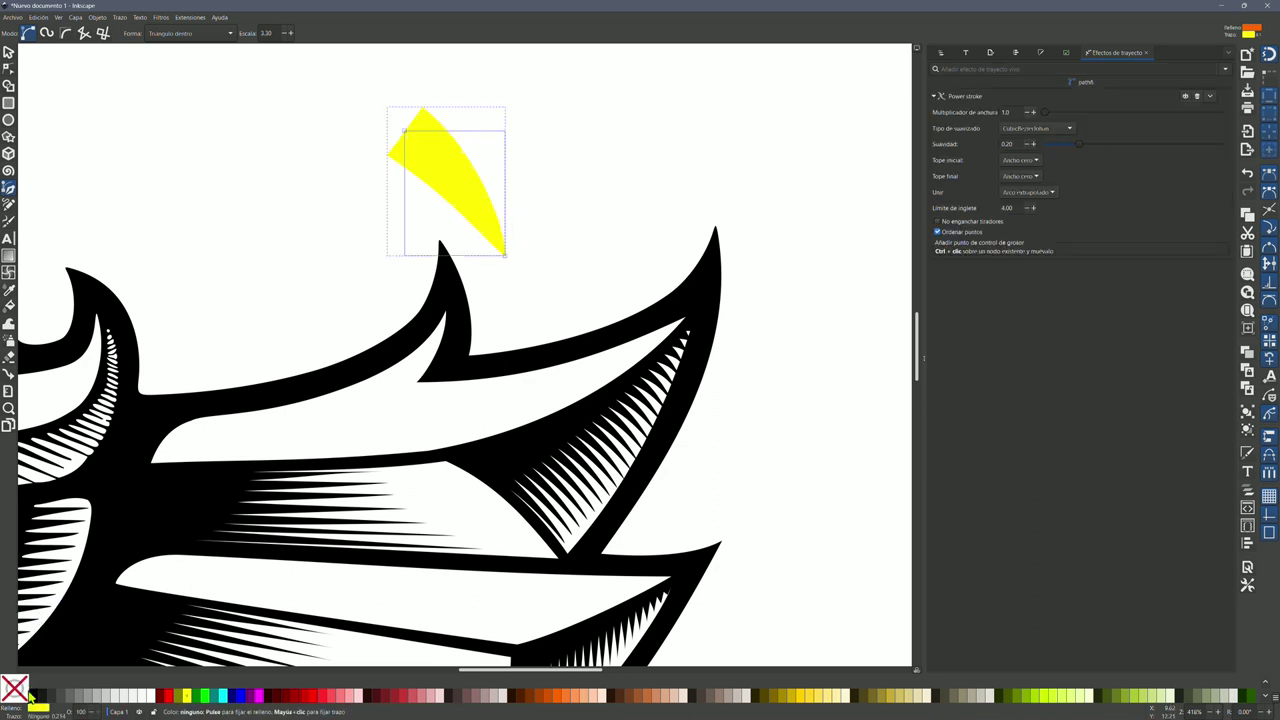
Make the stroke black, thin its width into a slender taper, and show Layers and Objects
left_click(37, 696)
key("n")
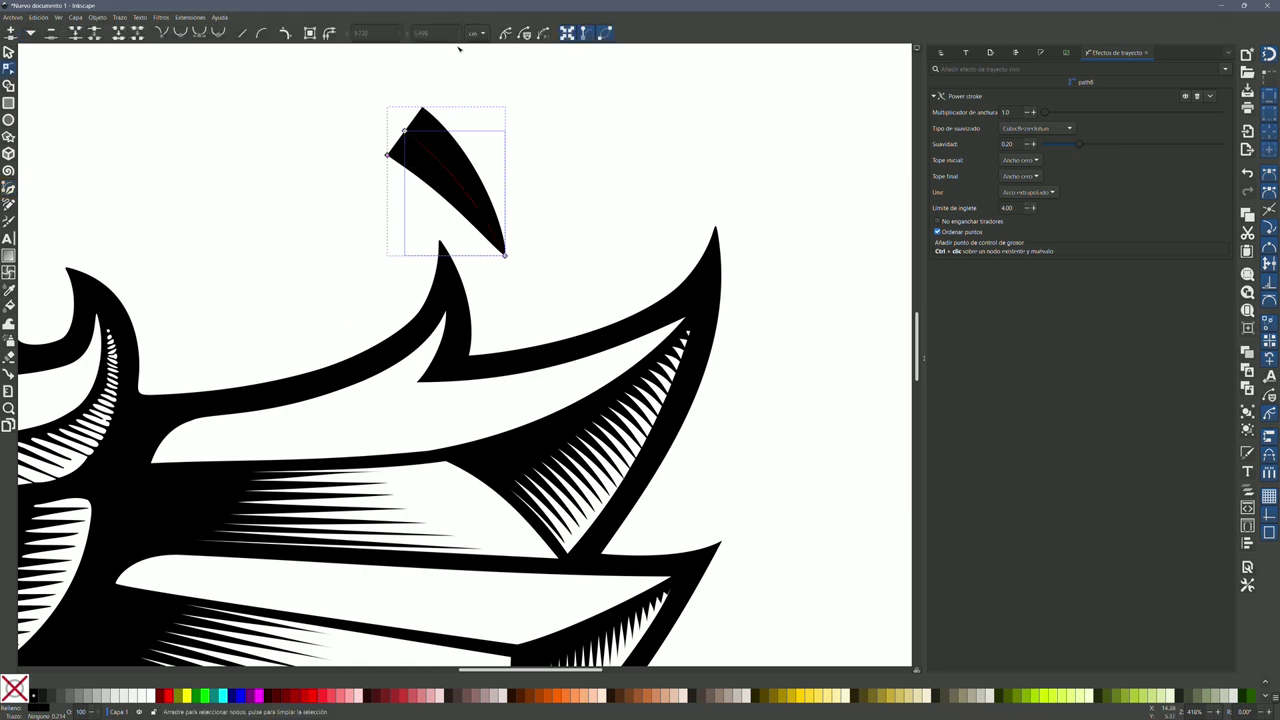
left_click_drag(389, 153, 402, 136)
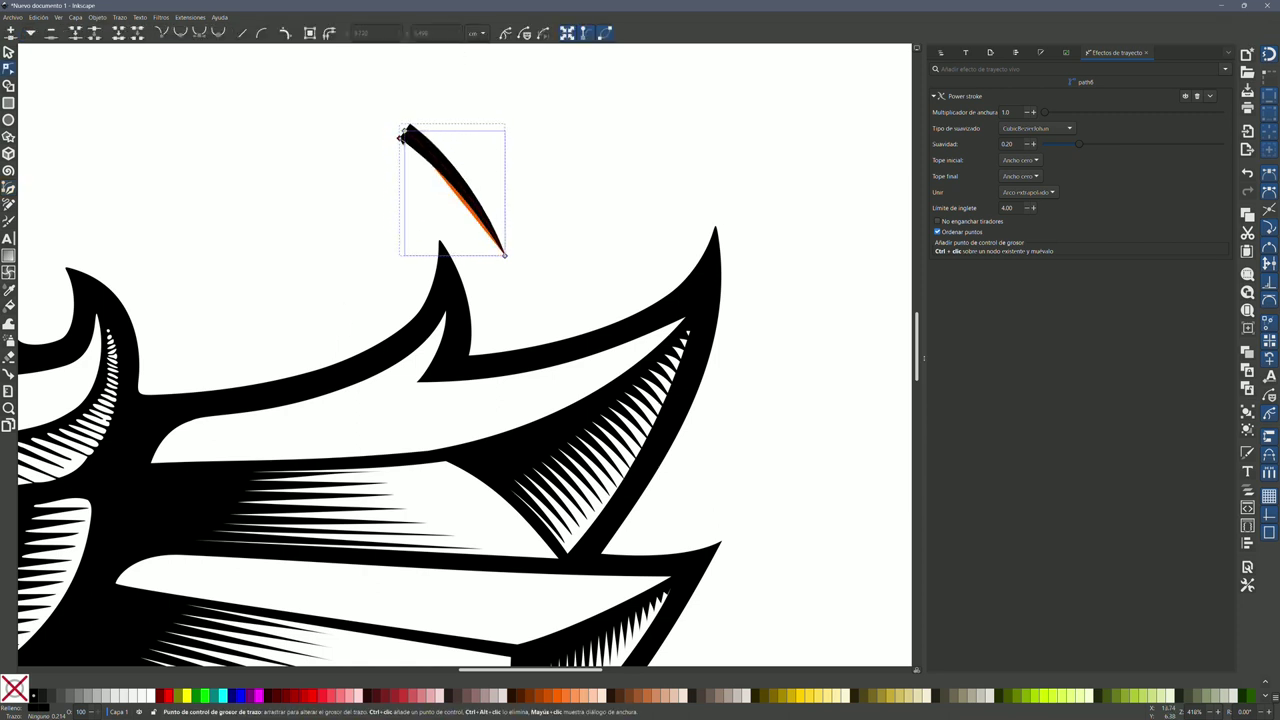
left_click(10, 52)
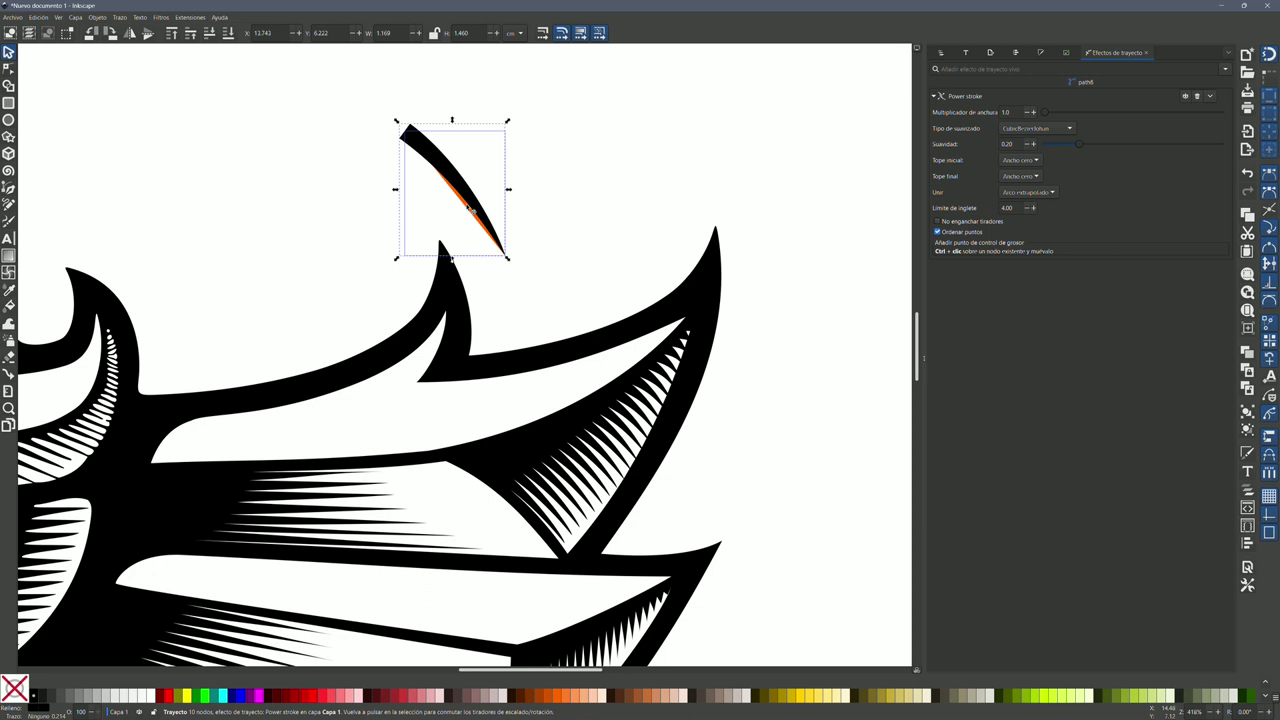
left_click(940, 52)
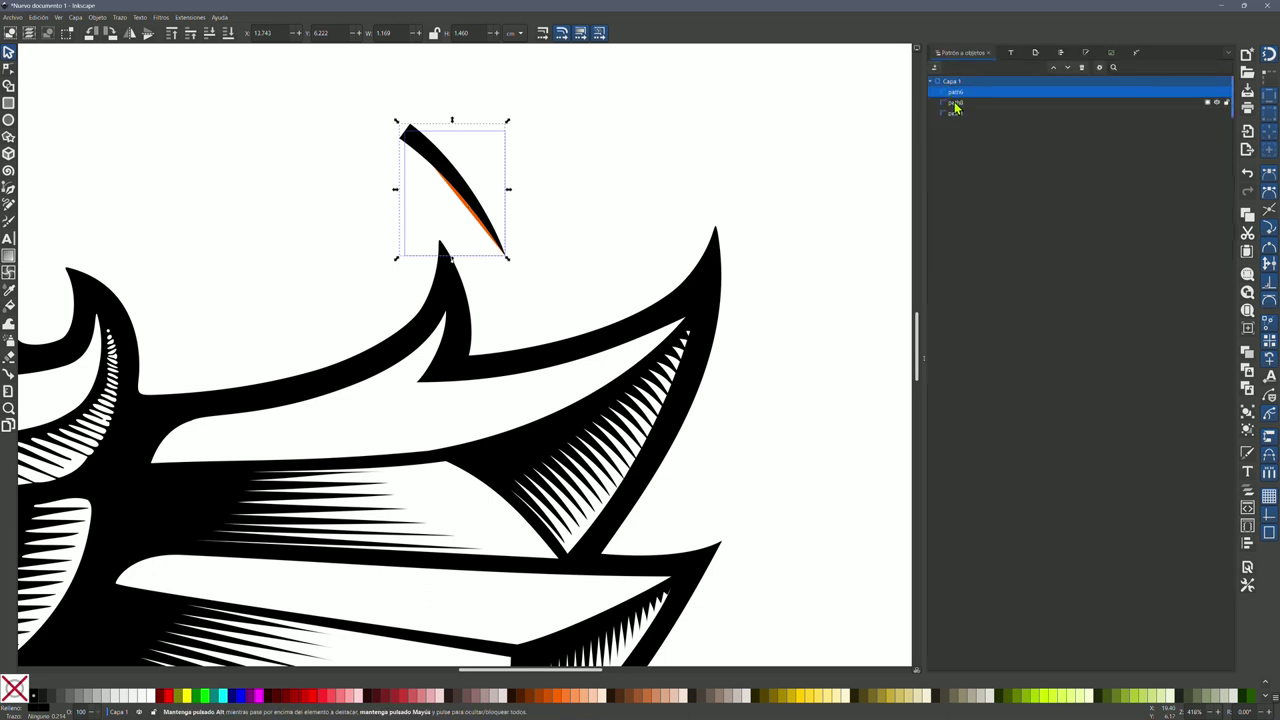
Delete the orange stroke and rotate the curved black stroke slightly
left_click(955, 103)
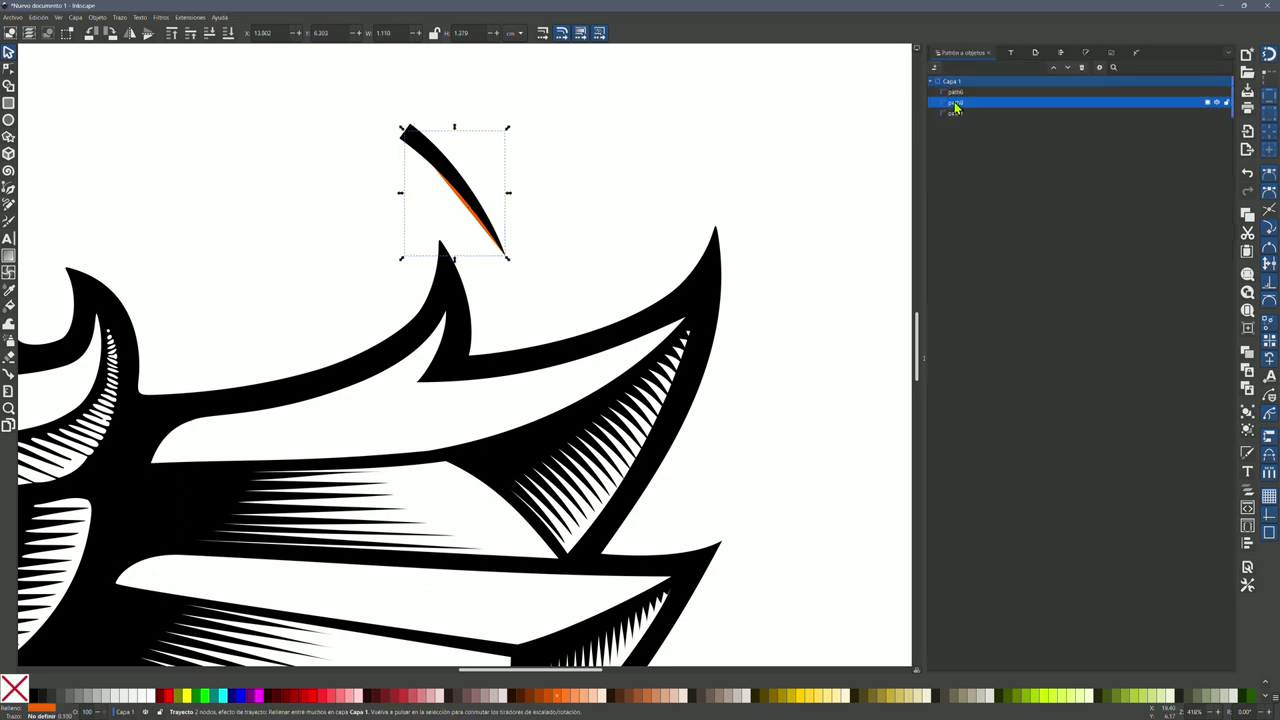
left_click(1081, 67)
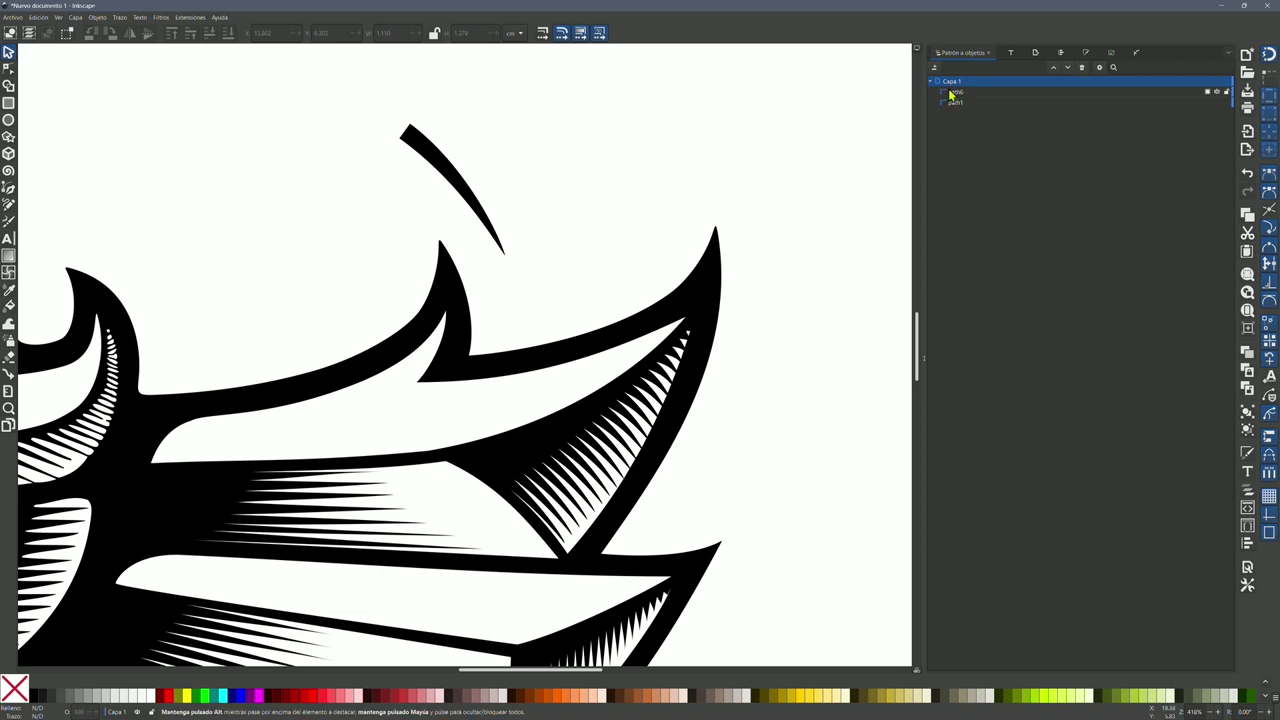
left_click(450, 168)
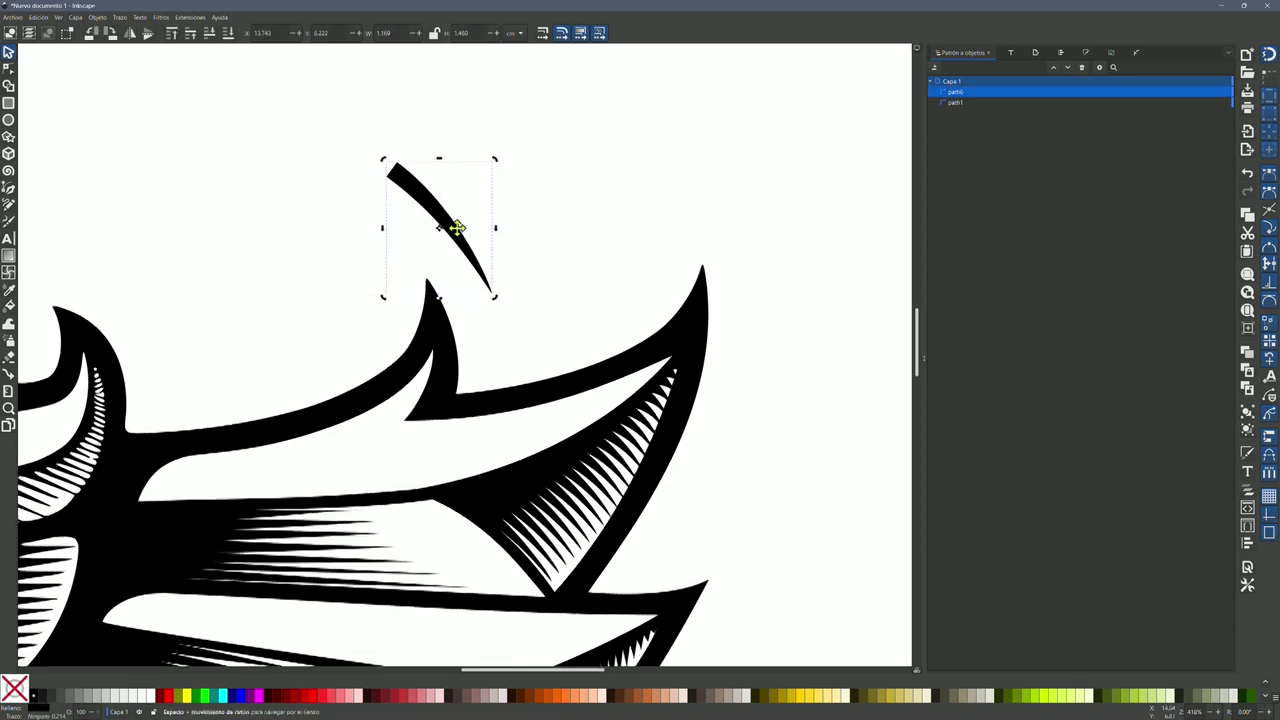
left_click_drag(467, 197, 402, 449)
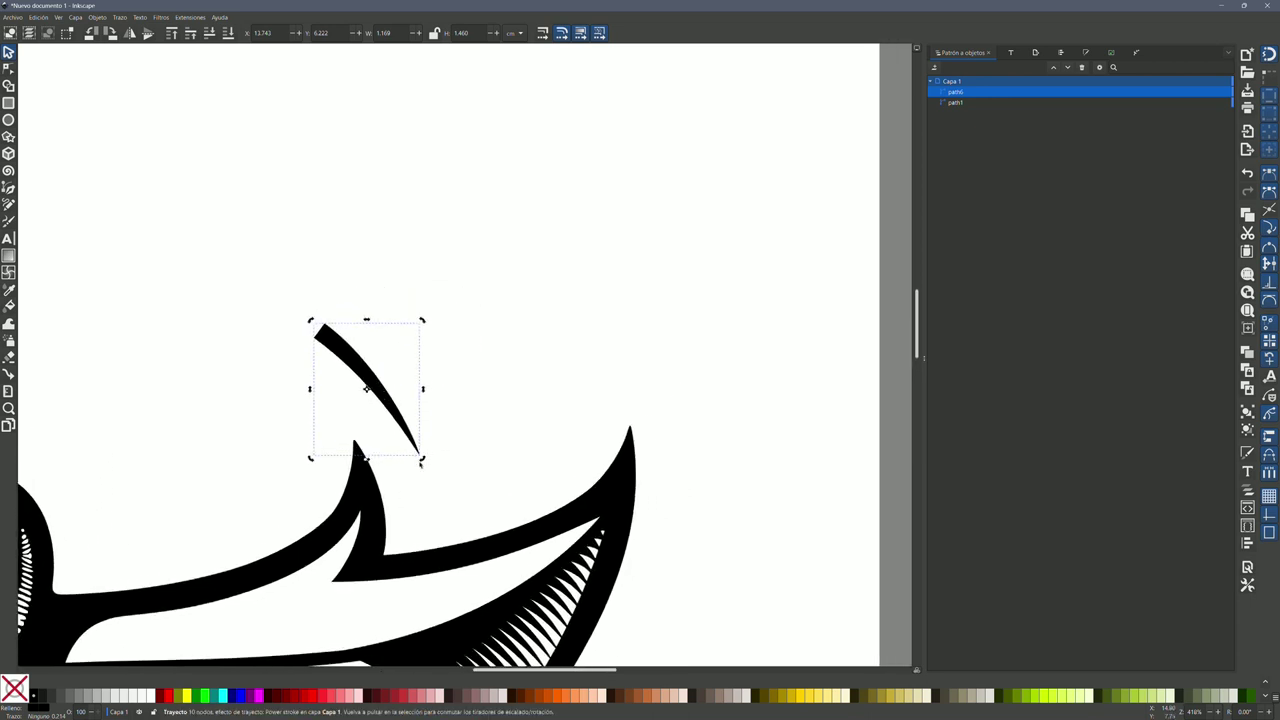
left_click_drag(421, 462, 431, 452)
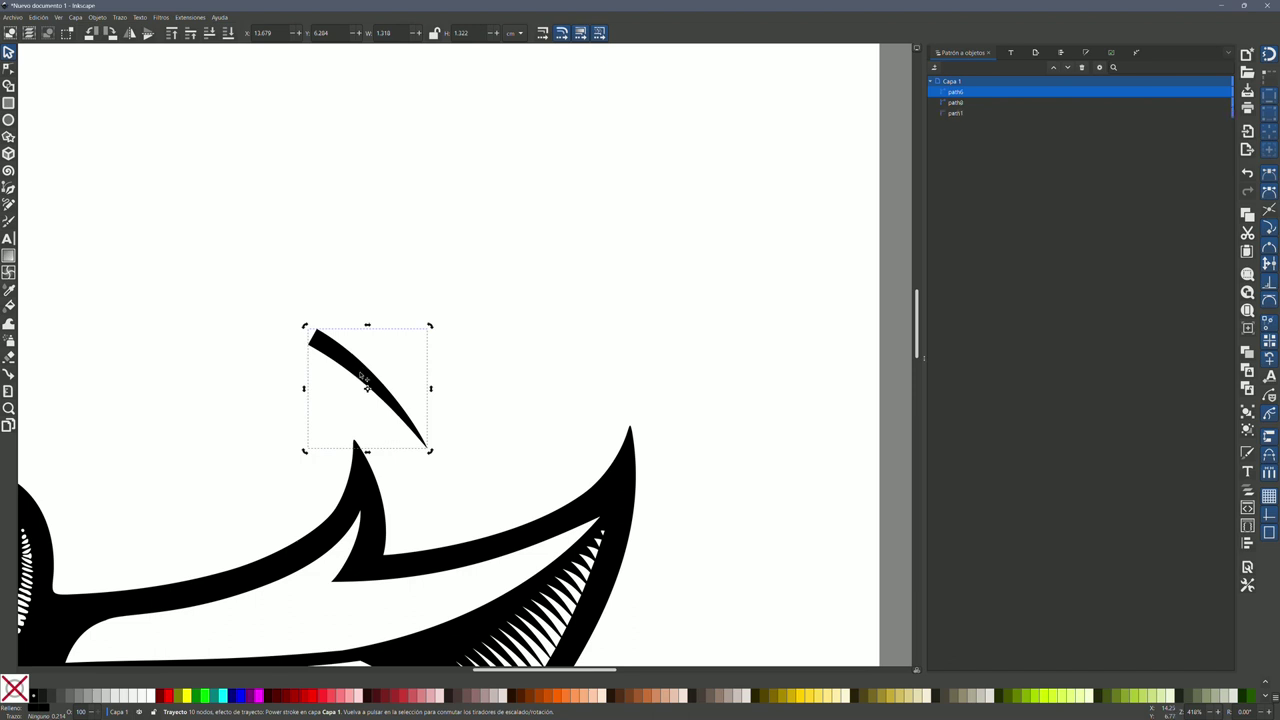
Drop a copy of the black stroke up and right, shrinking it to about 0.295 × 0.294 cm
left_click_drag(365, 380, 627, 183)
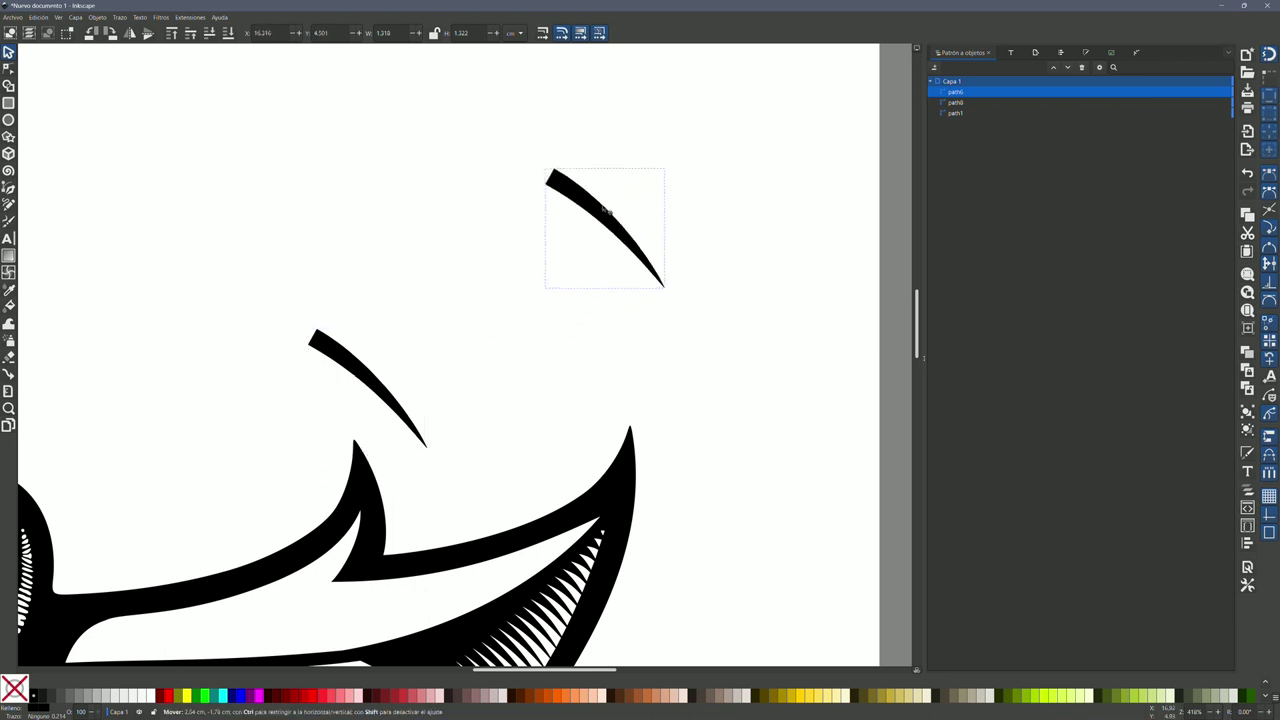
left_click_drag(627, 183, 636, 194)
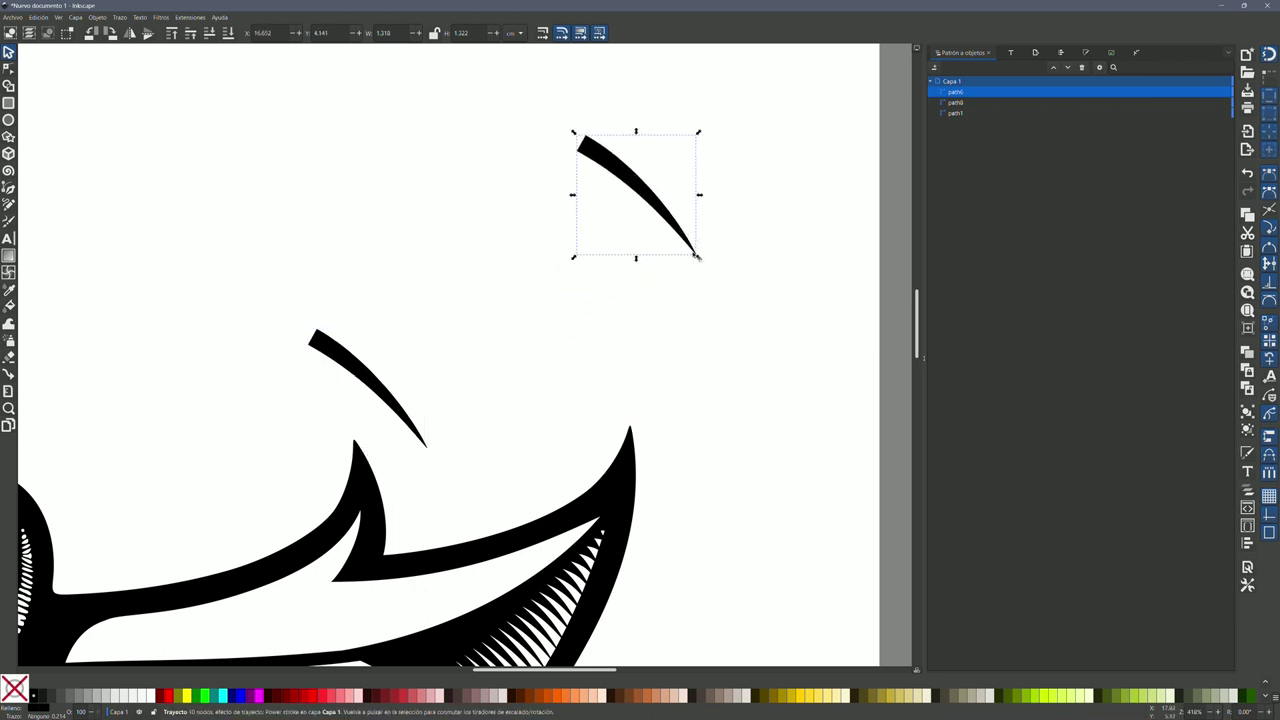
left_click_drag(699, 259, 605, 165)
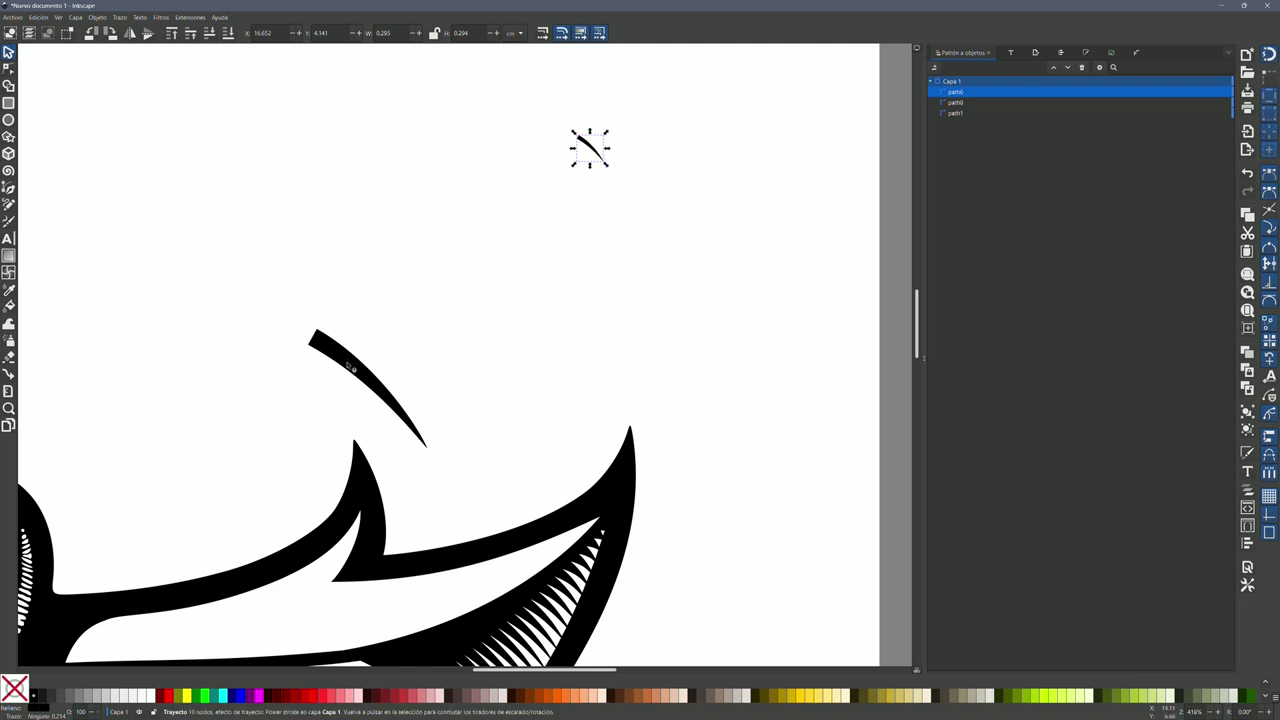
Combine the small and large tapered strokes into one path, path8, and show Path Effects
key("shift")
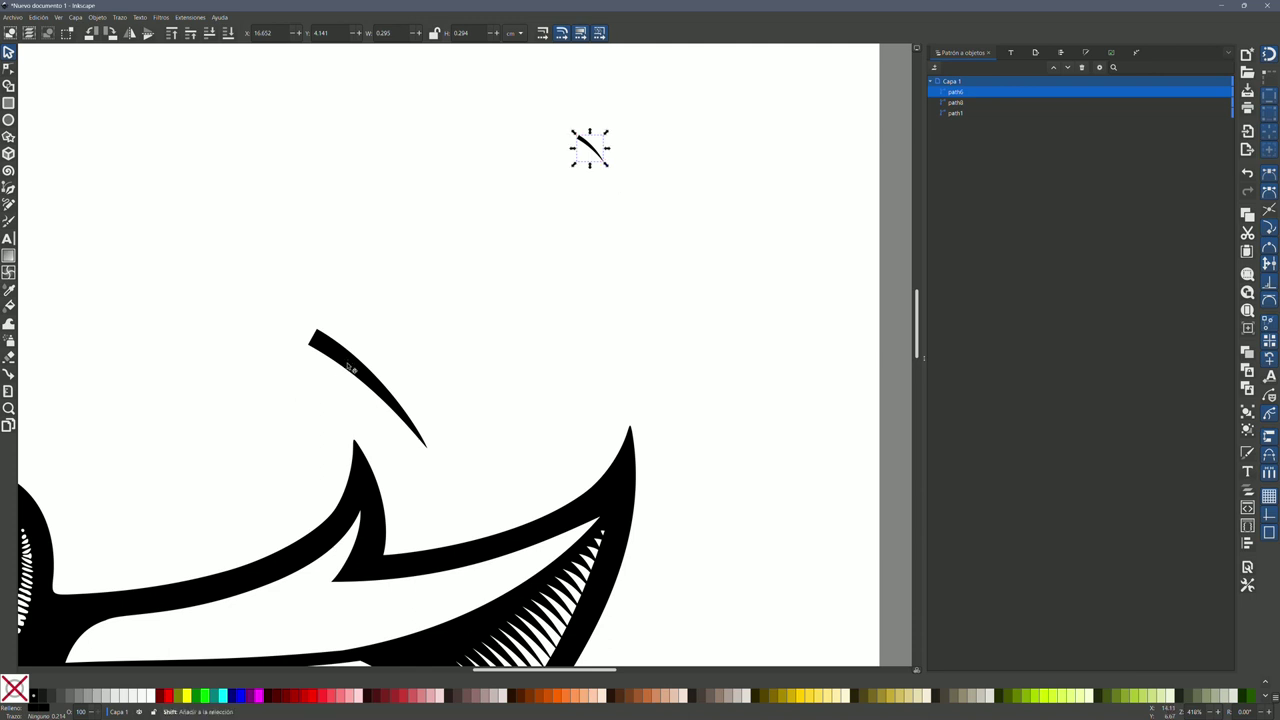
left_click(350, 368, "shift")
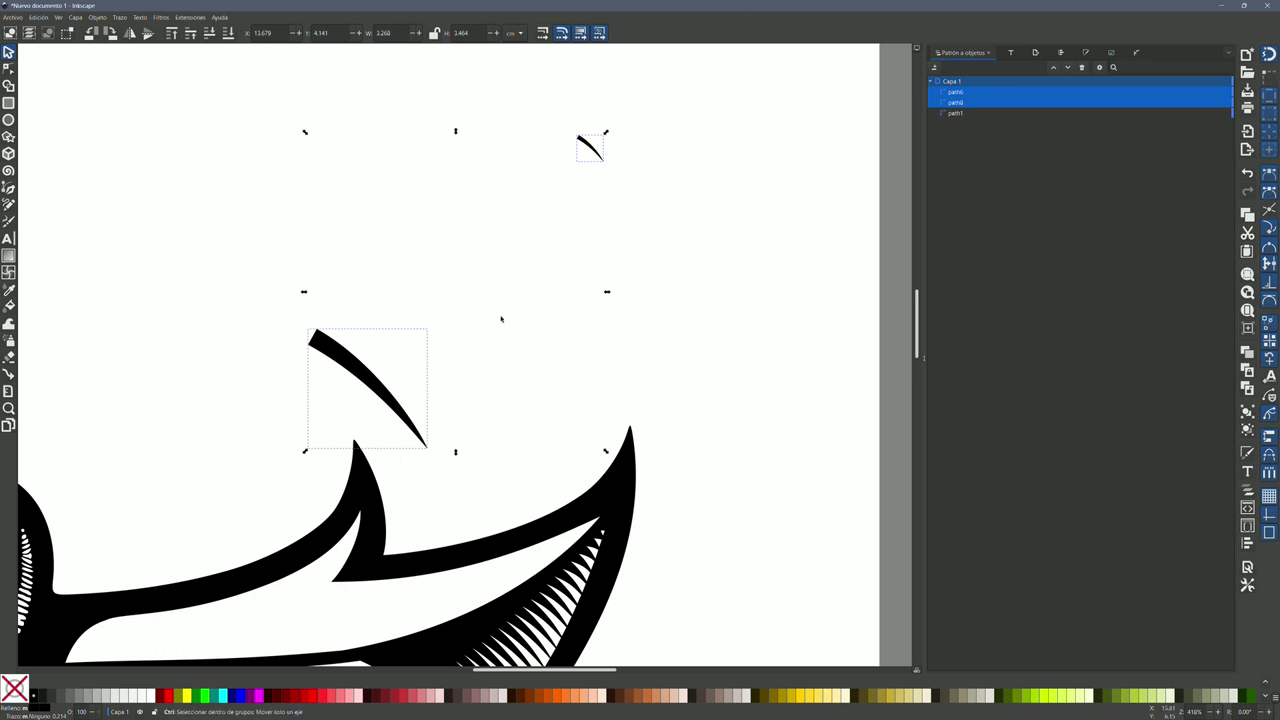
key("ctrl+k")
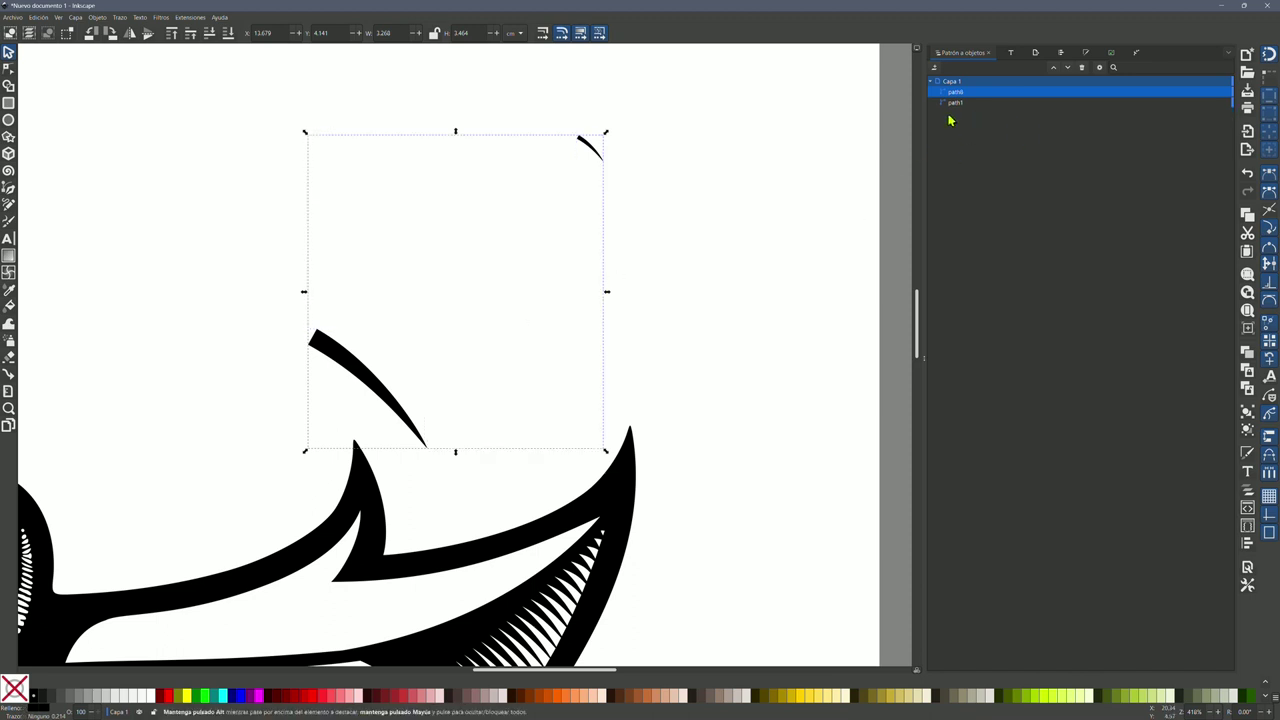
mouse_move(955, 91)
left_click(1219, 104)
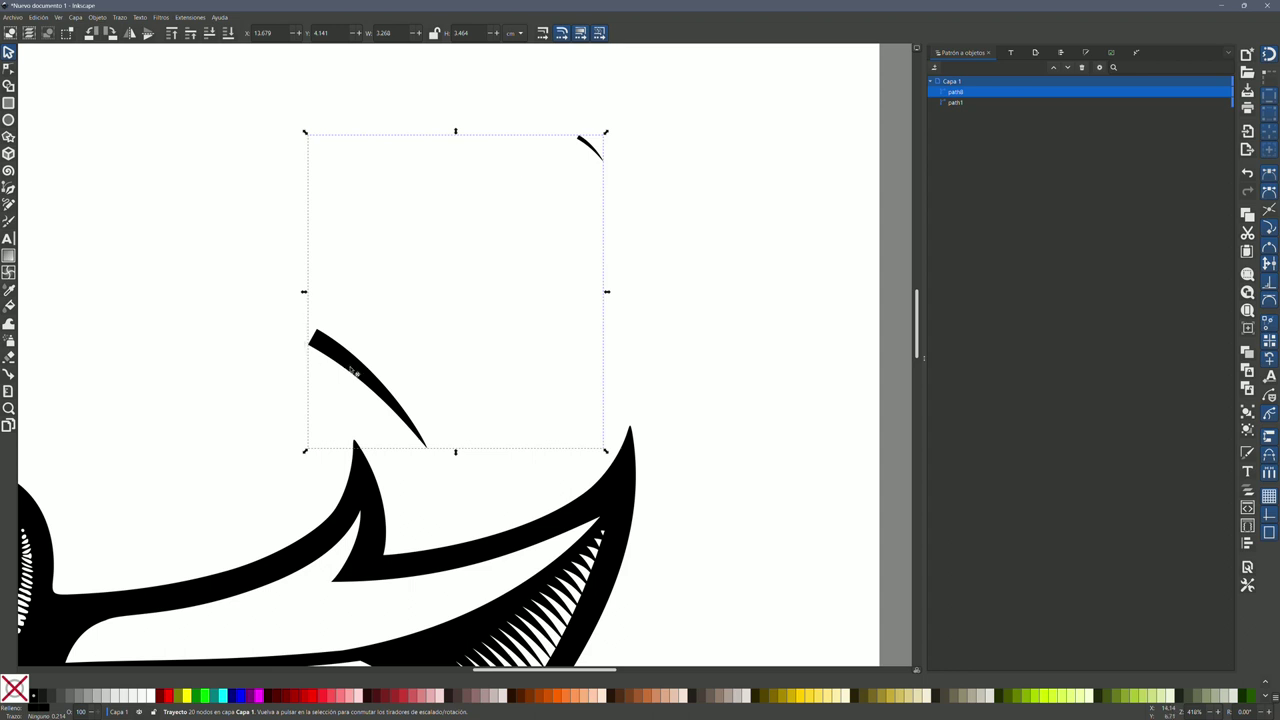
left_click(1136, 52)
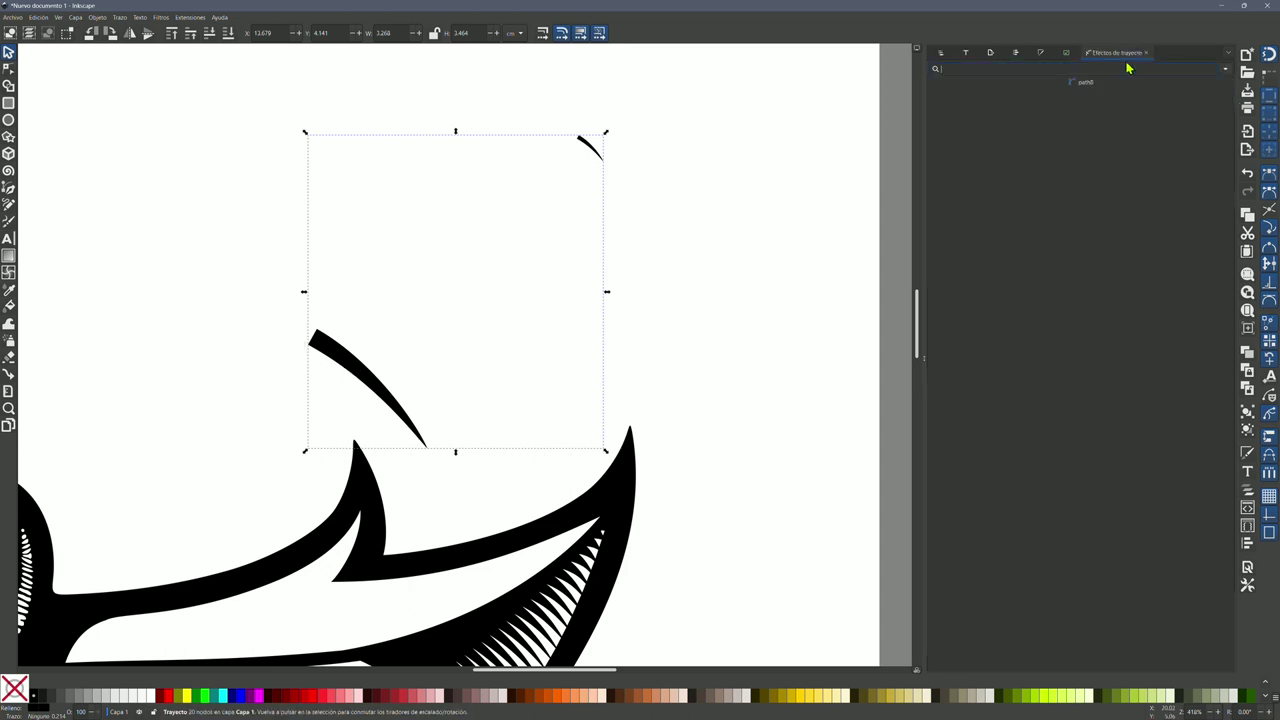
Apply Interpolar subtrayectos to path8 and raise its Pasos to 35
left_click(1225, 69)
left_click(1080, 195)
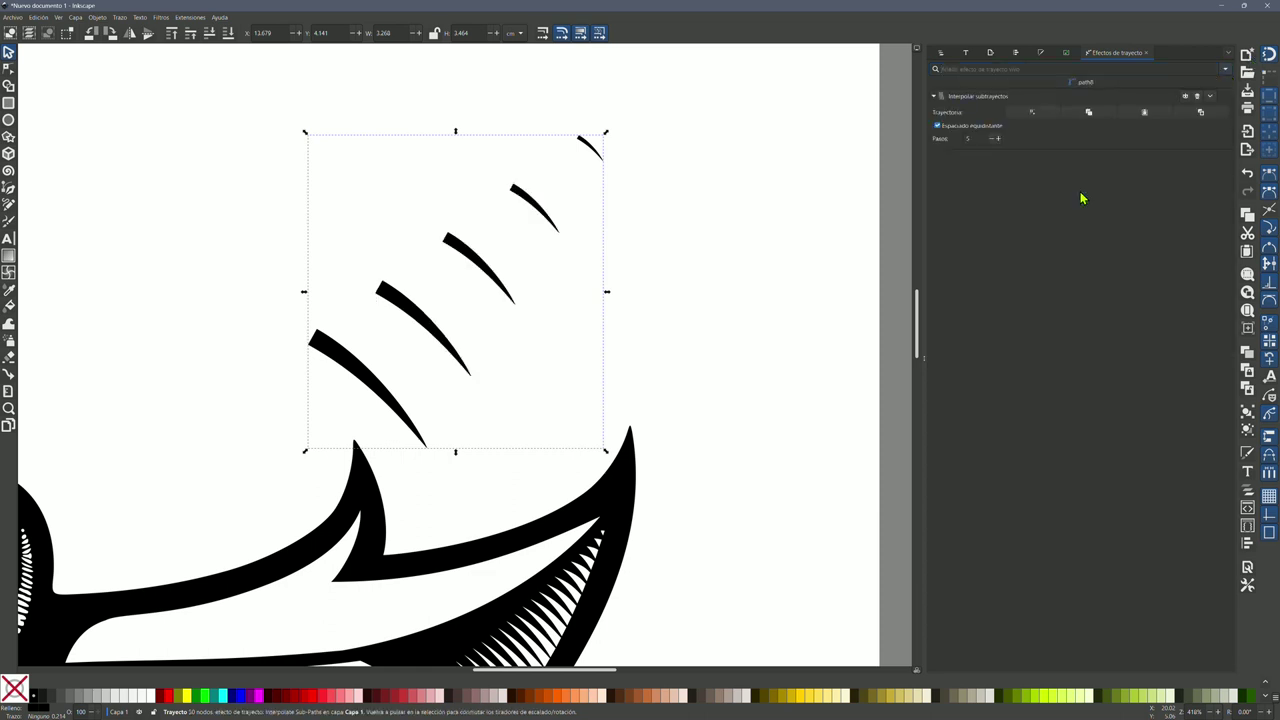
double_click(958, 140)
type("20")
key("Return")
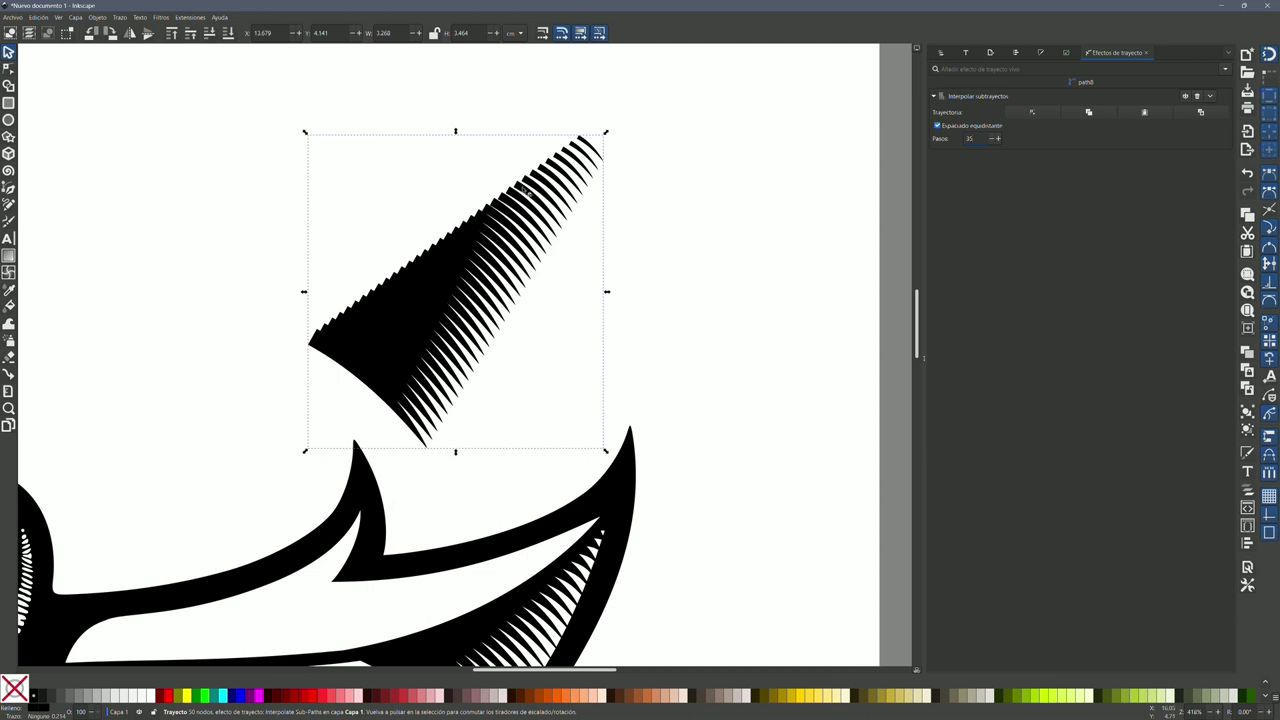
left_click(1039, 111)
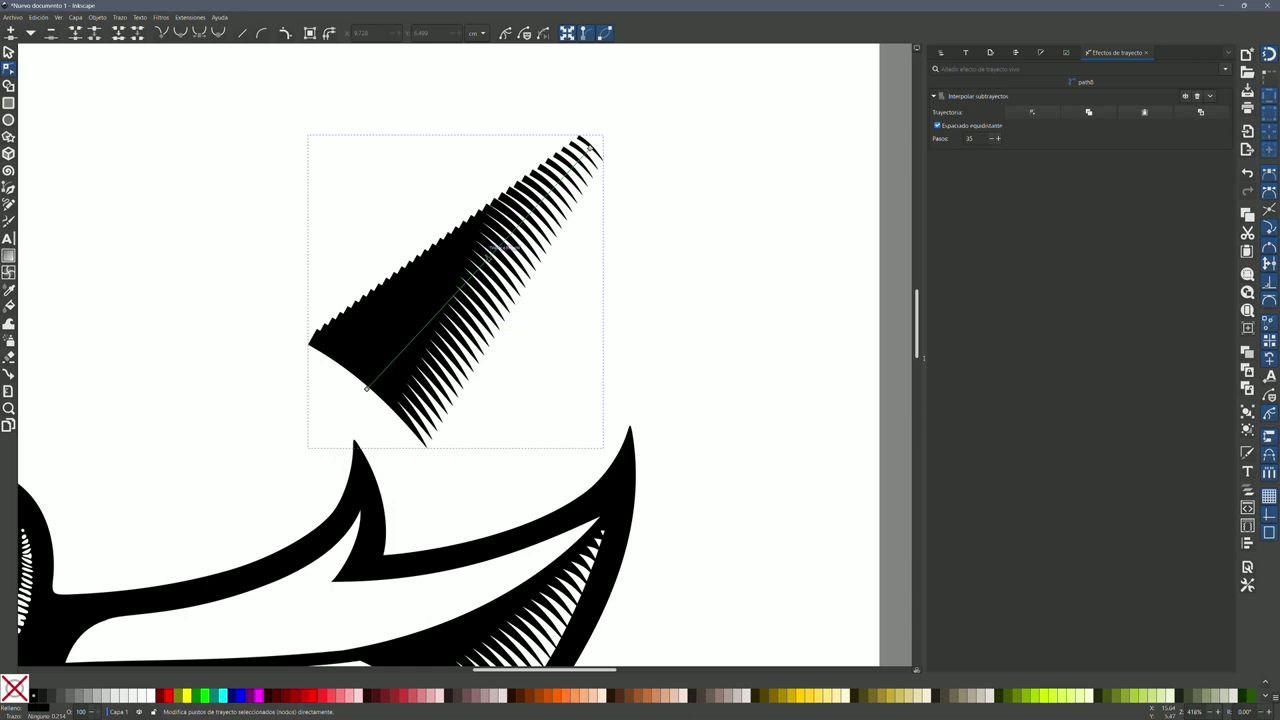
Bend the fan's straight spine into a curve
scroll(530, 215, "down", 3)
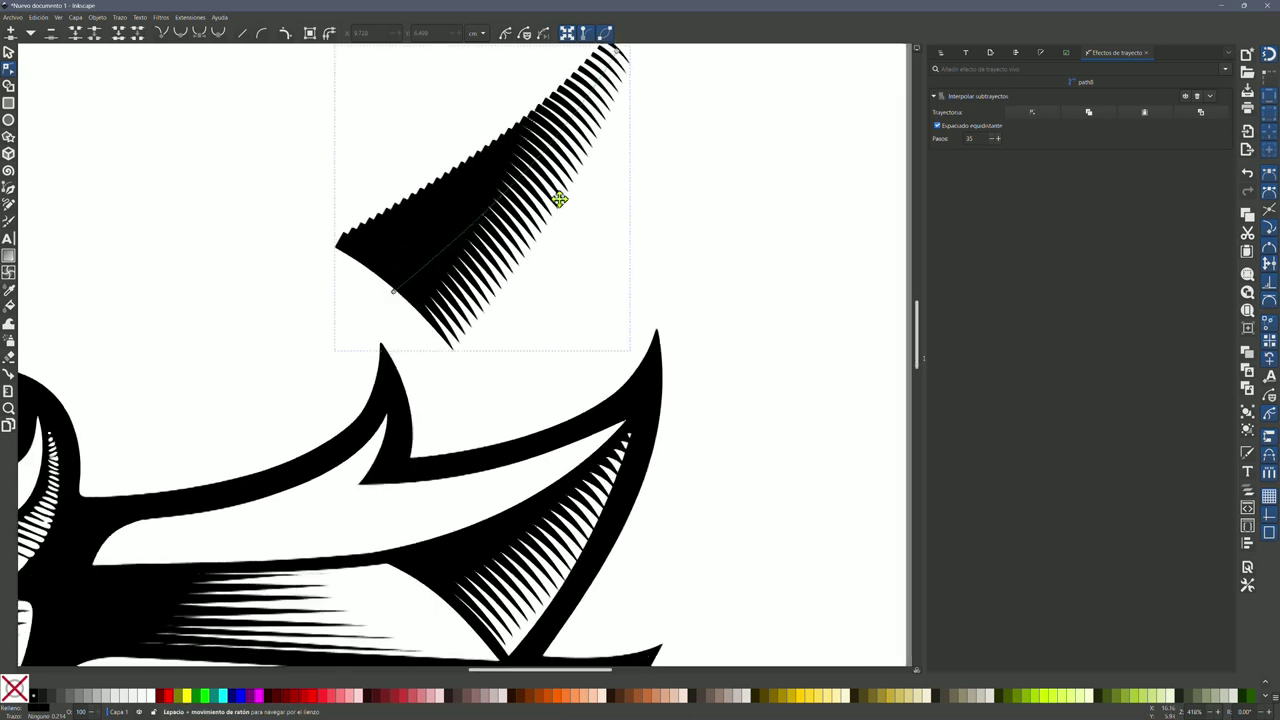
scroll(525, 185, "up", 2)
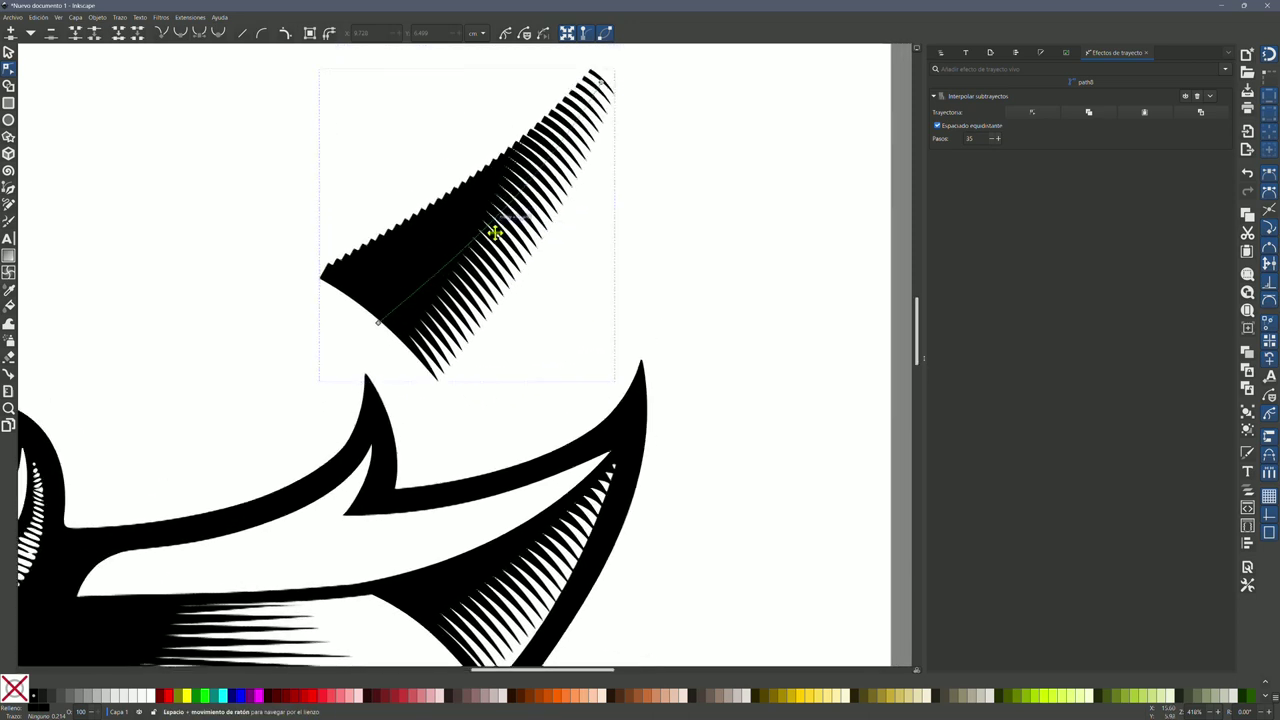
left_click_drag(493, 239, 500, 262)
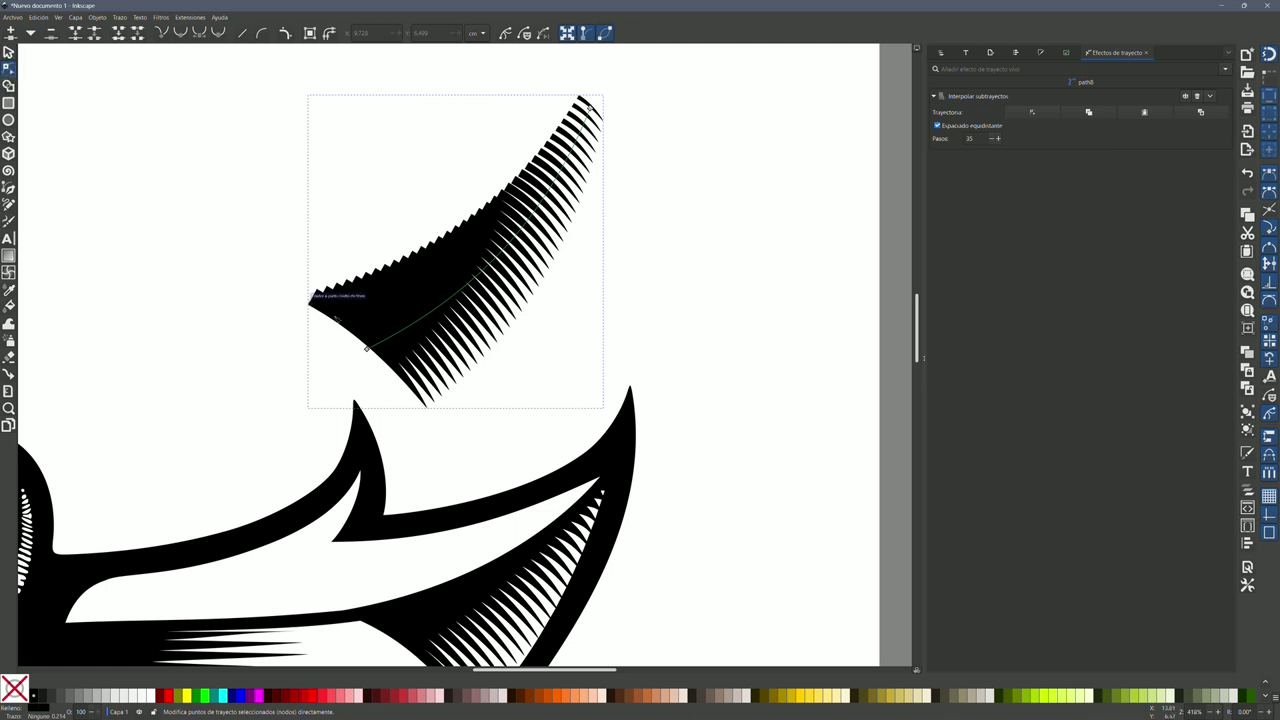
left_click(94, 80)
left_click(316, 298)
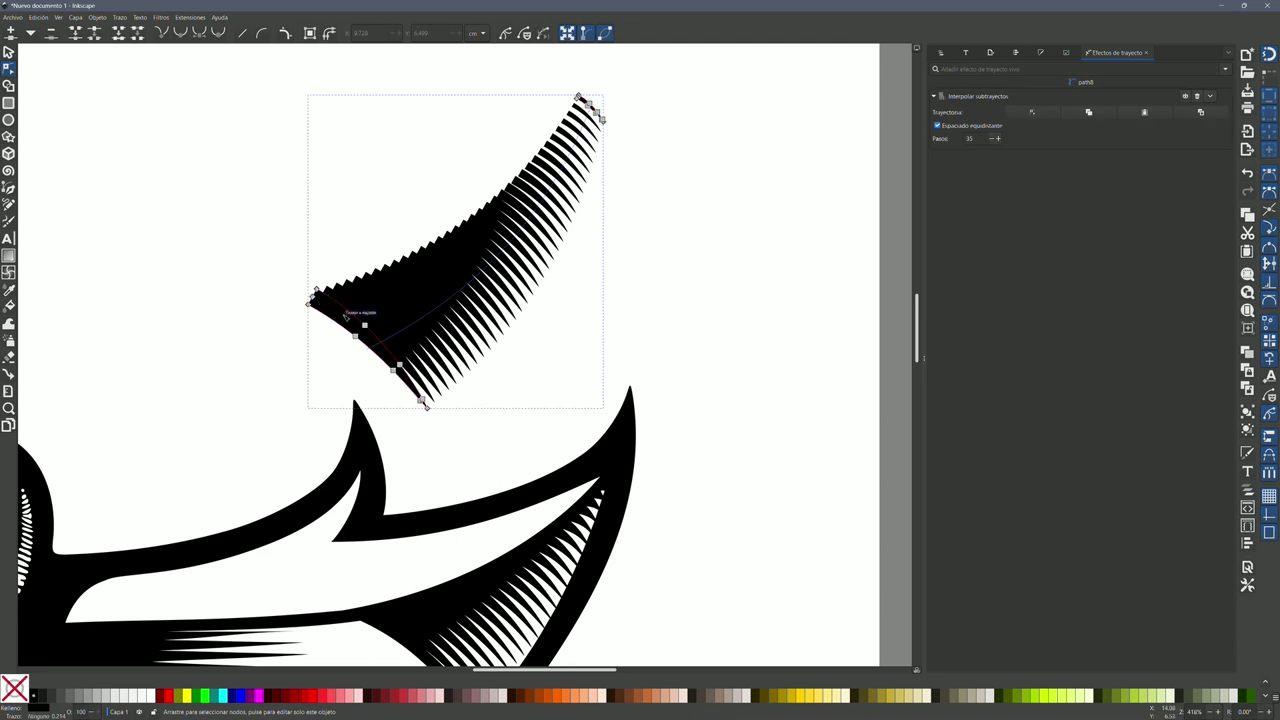
Delete the extra nodes along the first end stroke to simplify it
scroll(339, 312, "up", 2, "ctrl")
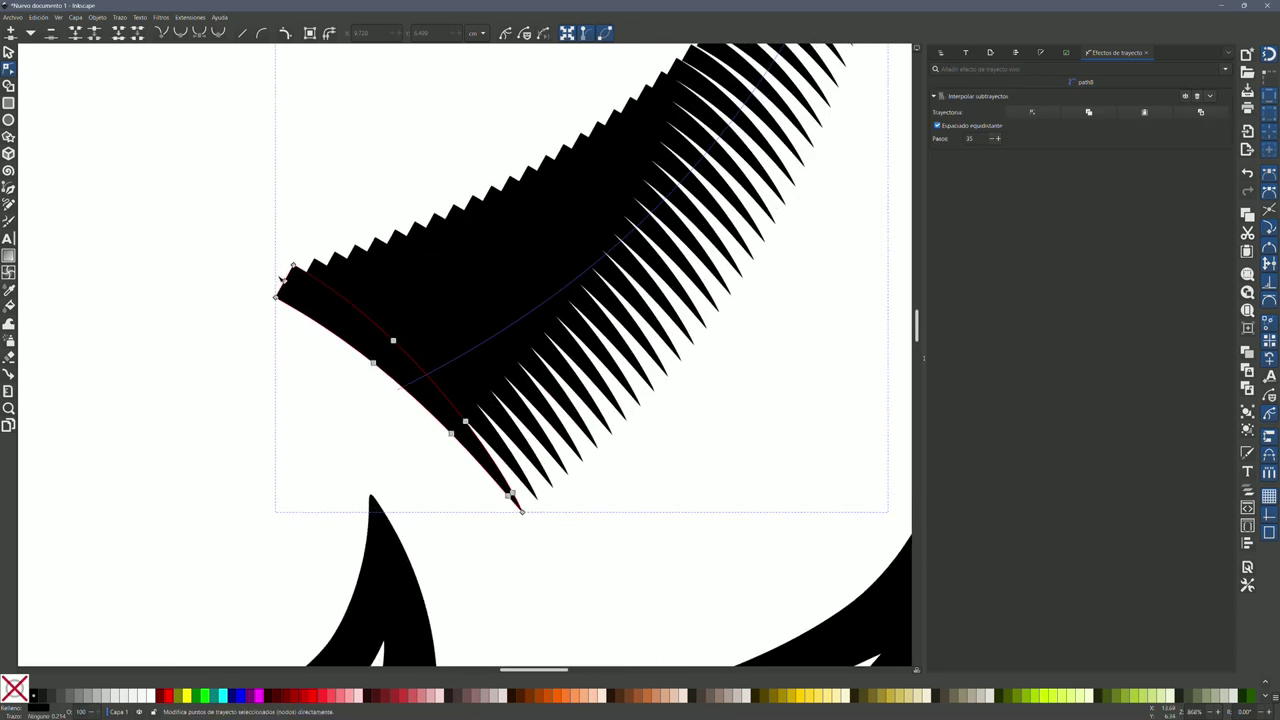
left_click_drag(298, 332, 324, 324)
mouse_move(390, 332)
left_mouse_down()
mouse_move(421, 424)
mouse_move(296, 324)
left_mouse_up()
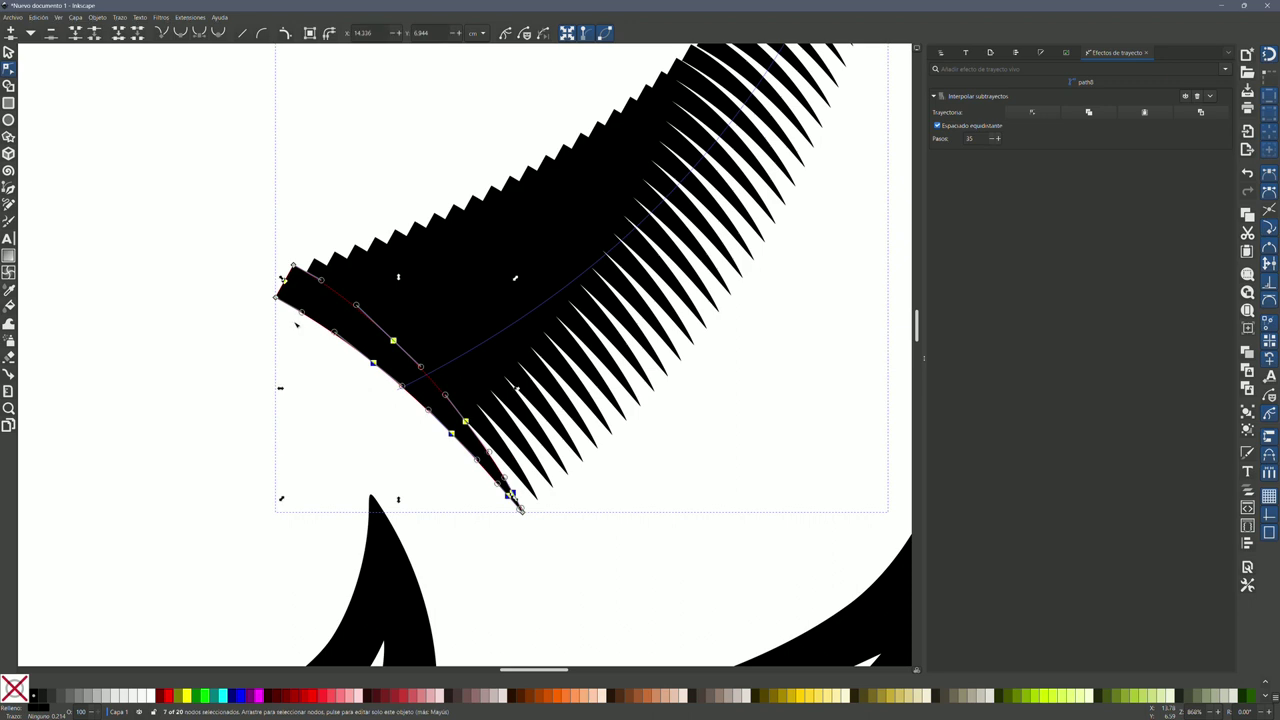
key("Delete")
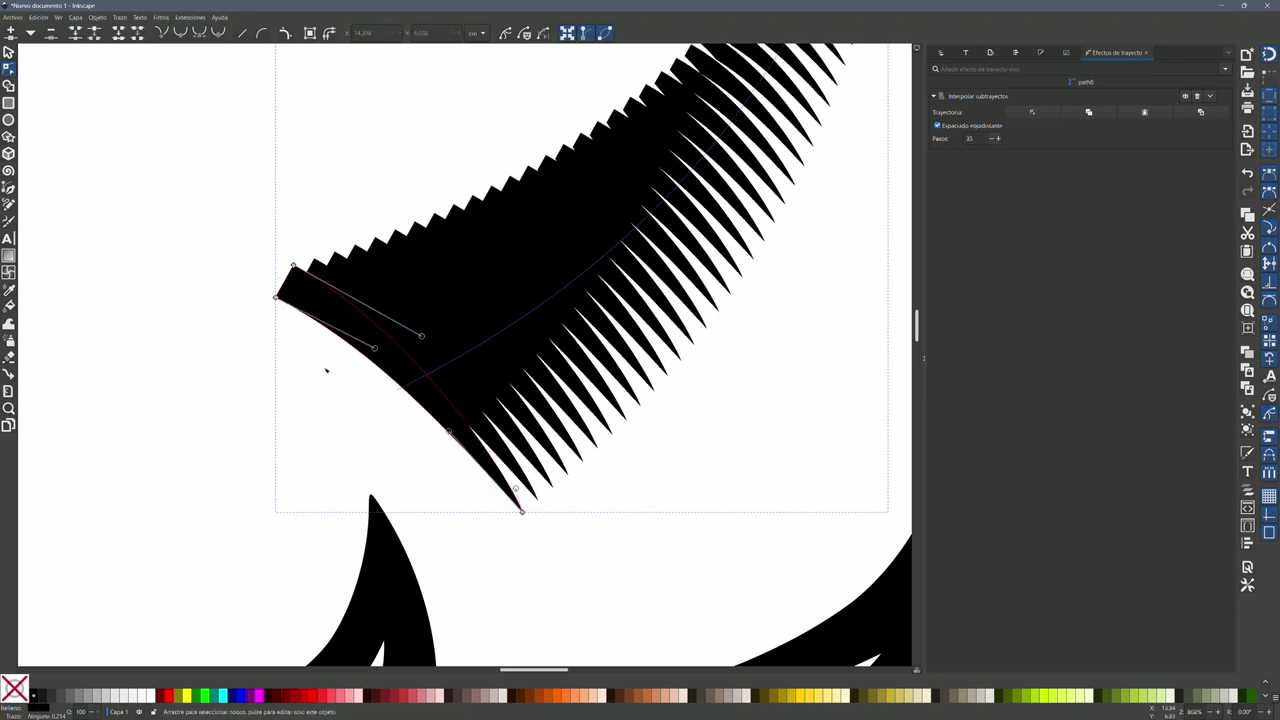
Delete the excess nodes on the tip stroke to smooth it
left_click_drag(607, 215, 386, 434)
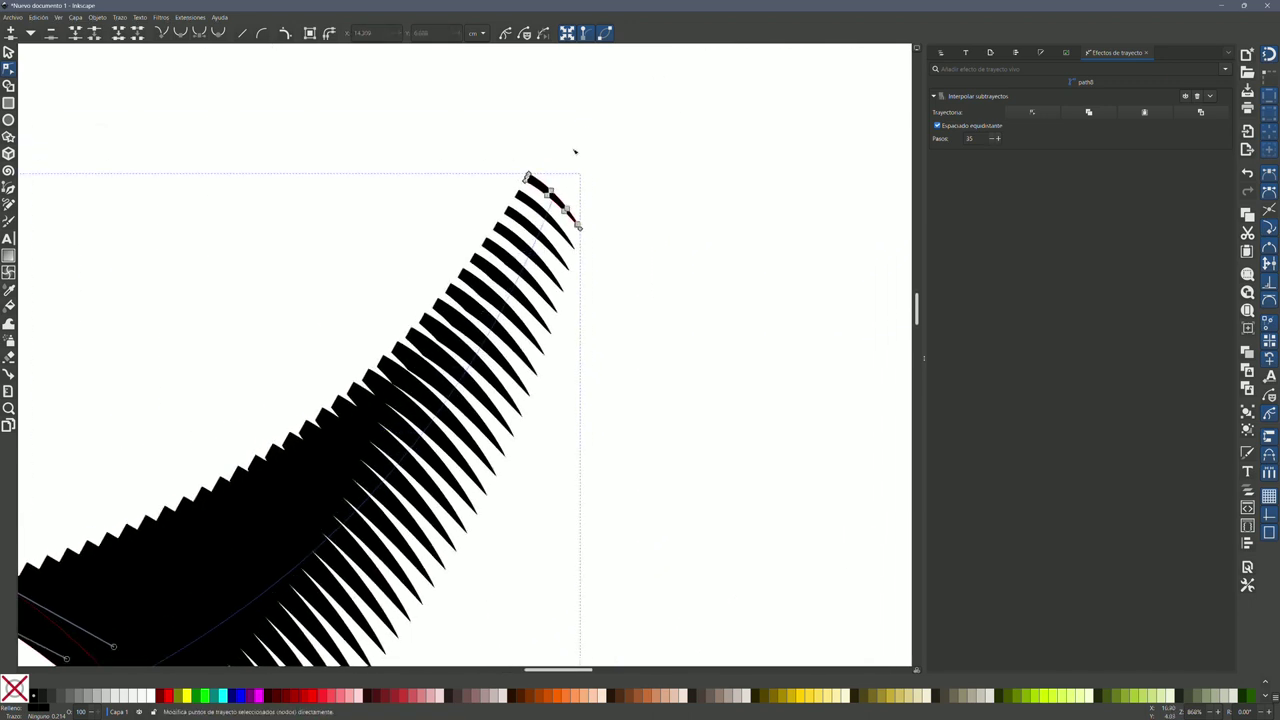
scroll(568, 189, "up", 1)
scroll(566, 190, "up", 1)
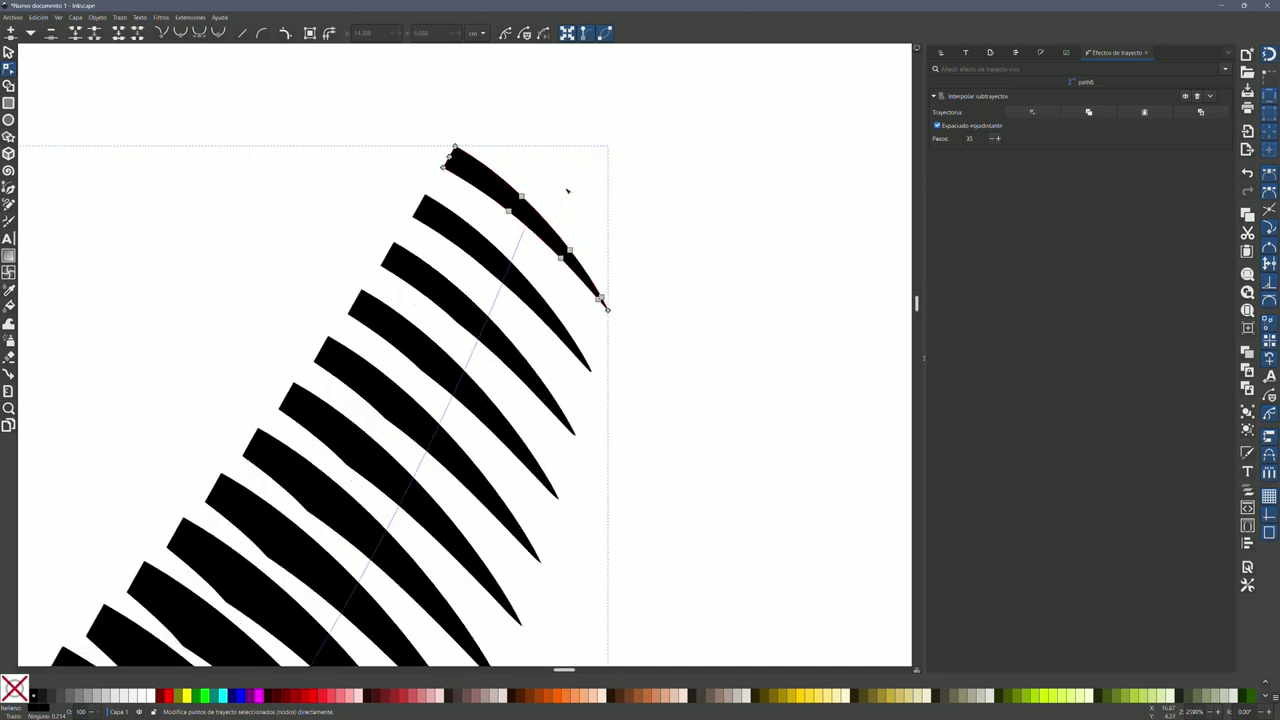
scroll(564, 191, "up", 1)
scroll(562, 192, "up", 1)
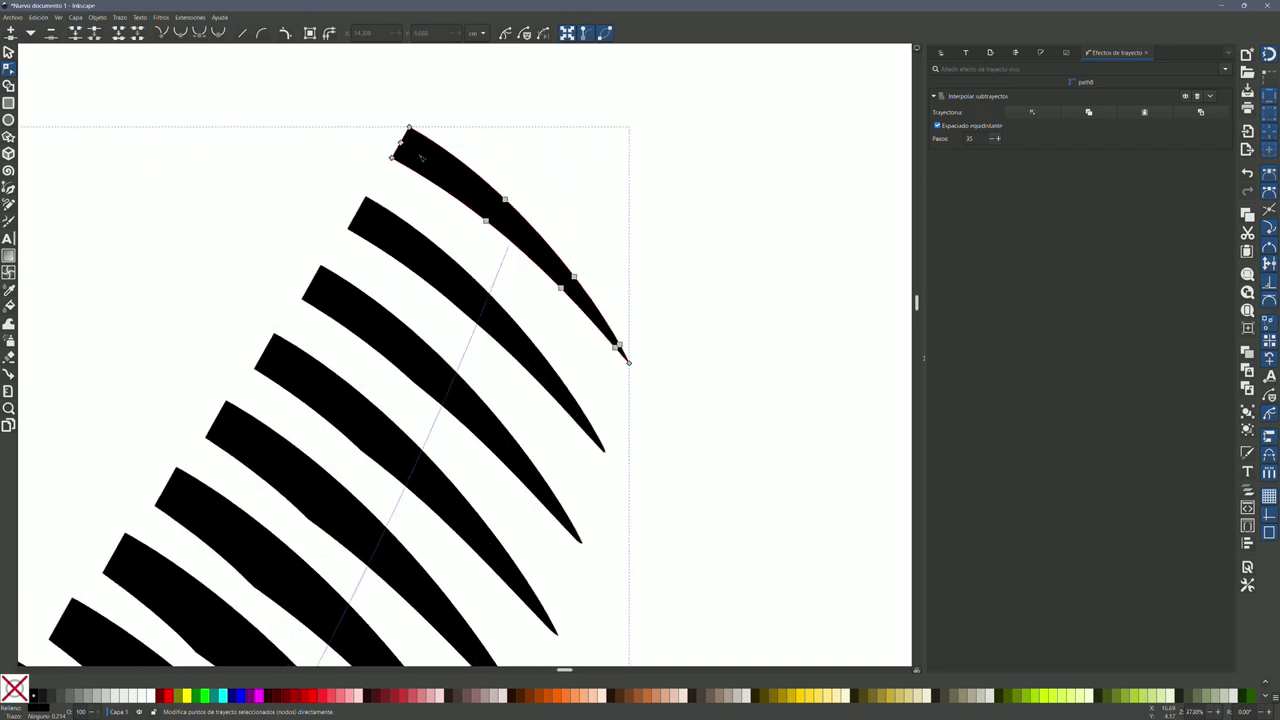
mouse_move(413, 188)
left_mouse_down()
mouse_move(405, 135)
mouse_move(574, 243)
mouse_move(621, 328)
mouse_move(536, 298)
mouse_move(420, 186)
left_mouse_up()
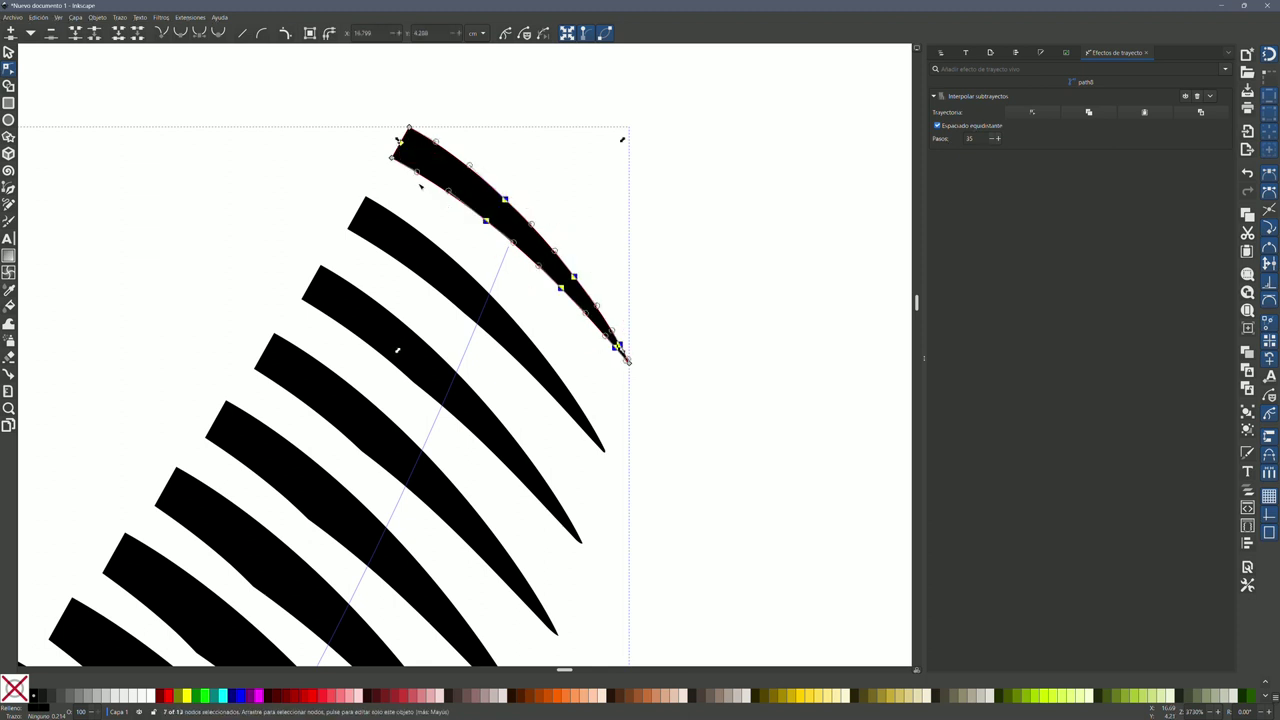
key("Delete")
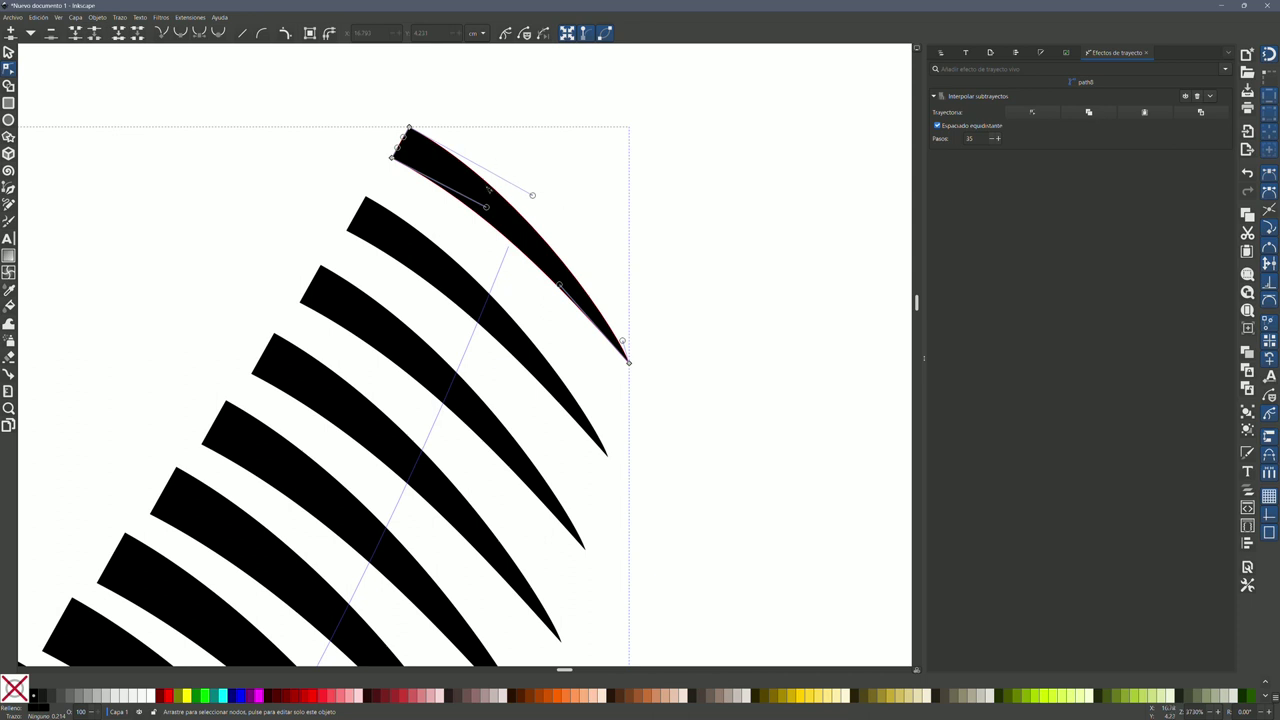
scroll(529, 137, "down", 1, "ctrl")
scroll(529, 137, "down", 1, "ctrl")
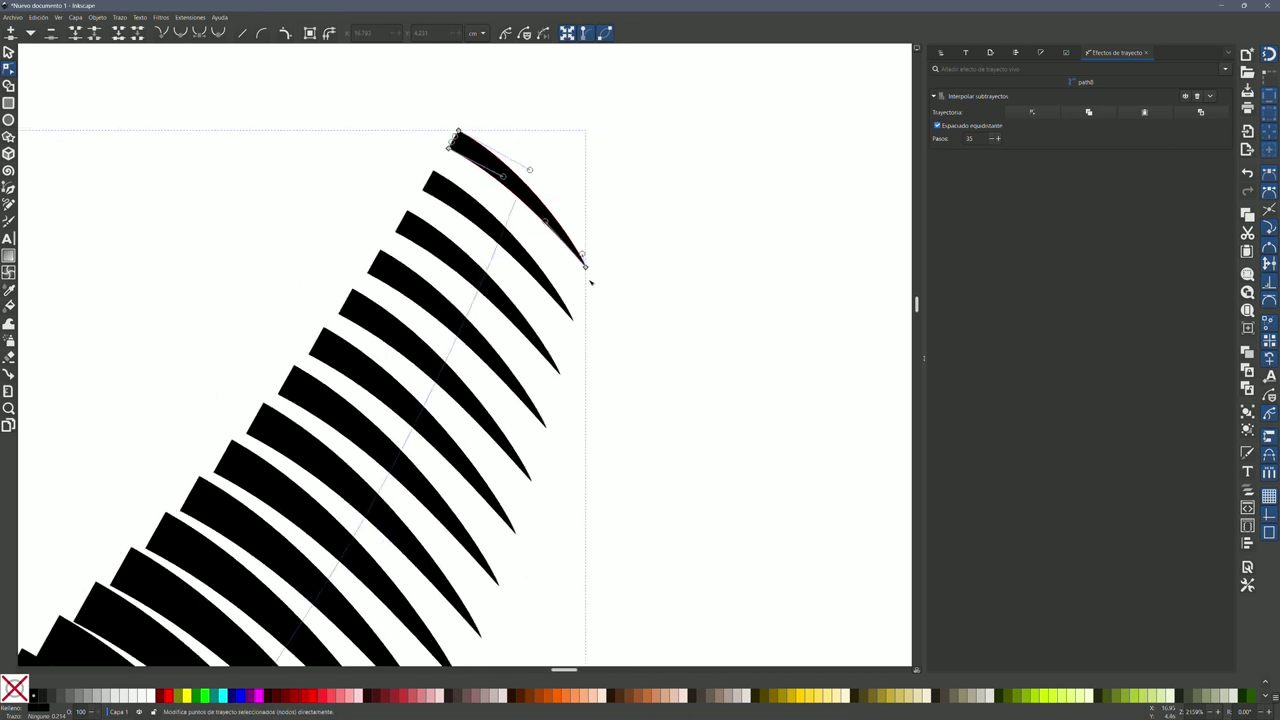
Shorten and widen the top spike by dragging its end and tip nodes
mouse_move(587, 267)
left_mouse_down()
mouse_move(490, 141)
mouse_move(501, 166)
left_mouse_up()
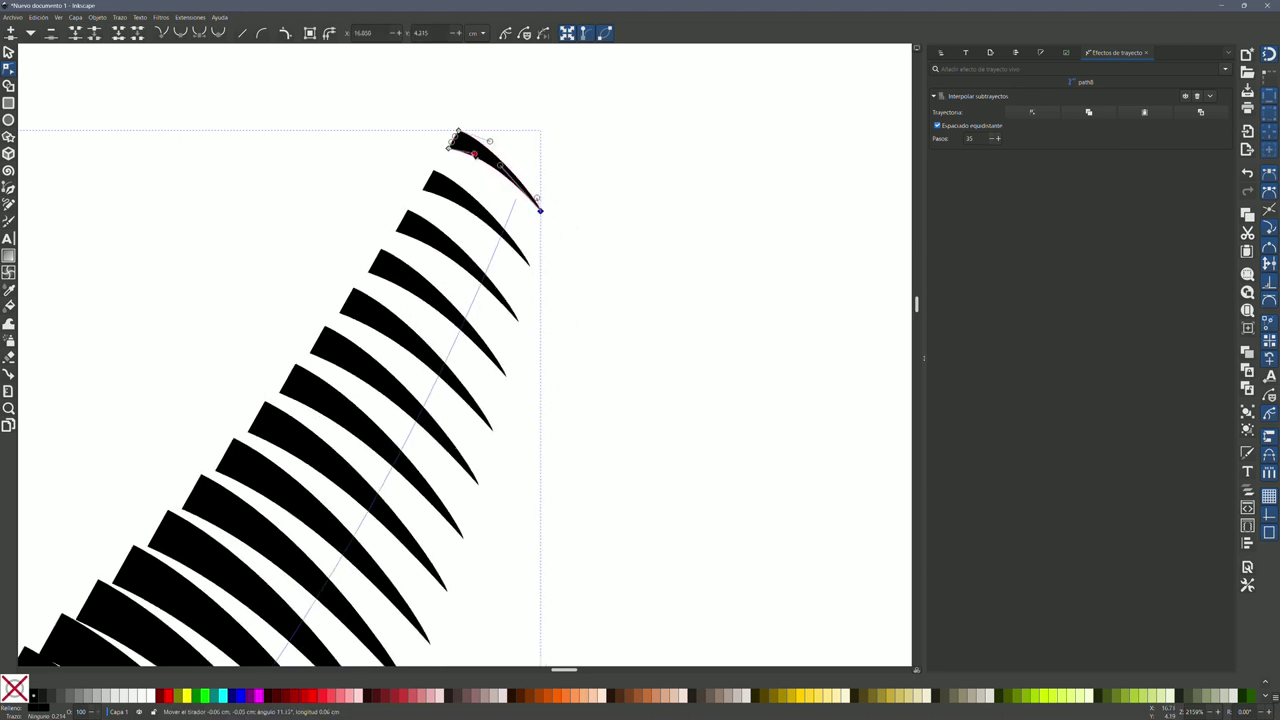
left_click_drag(501, 166, 536, 198)
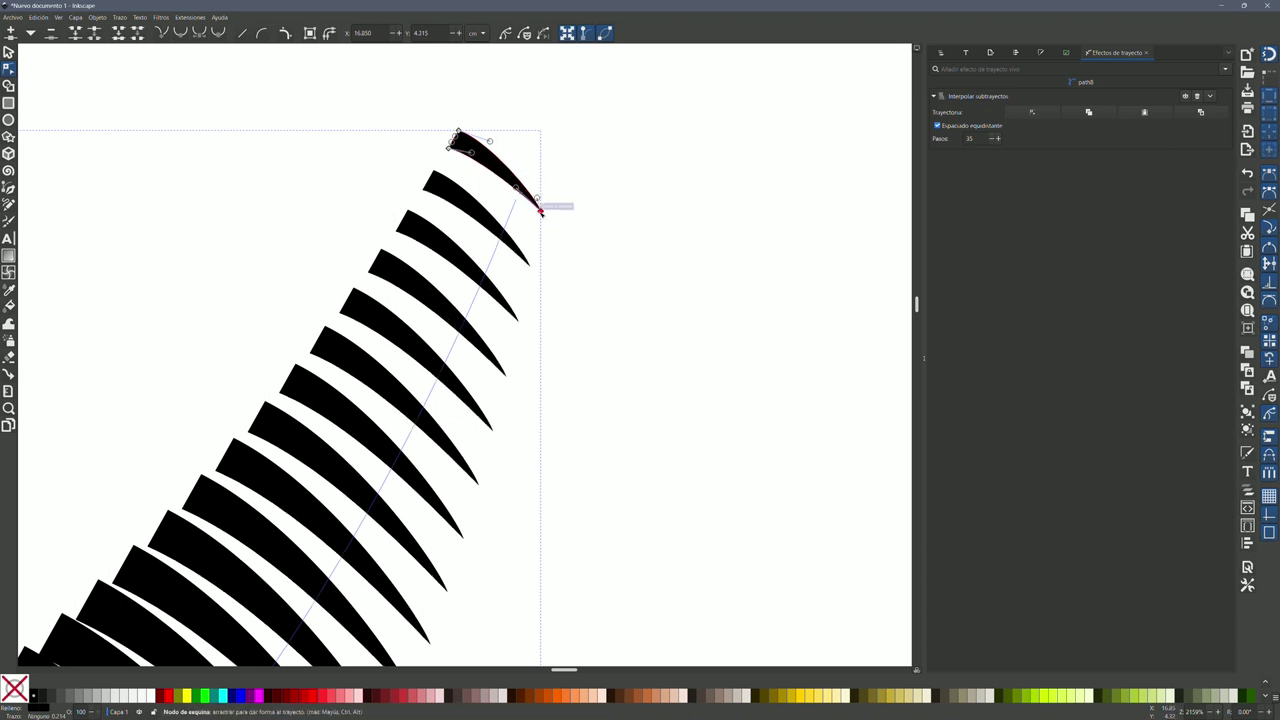
left_click_drag(540, 210, 507, 175)
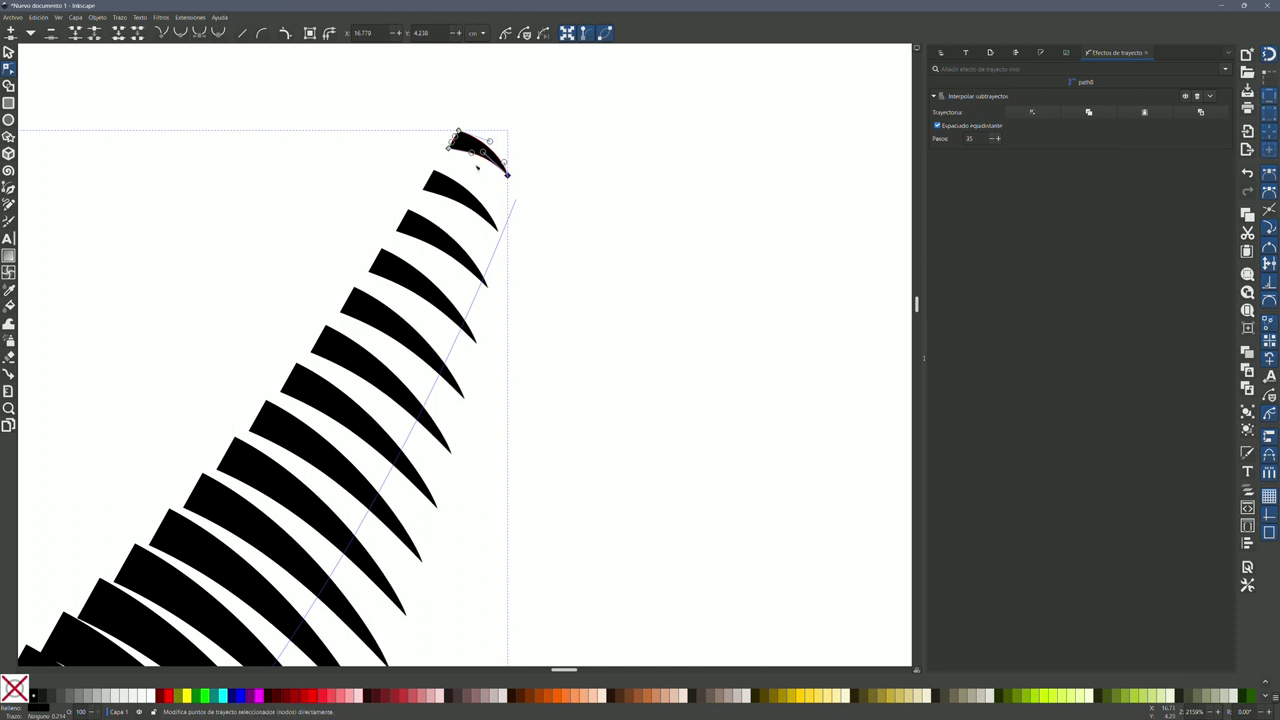
left_click_drag(444, 147, 444, 156)
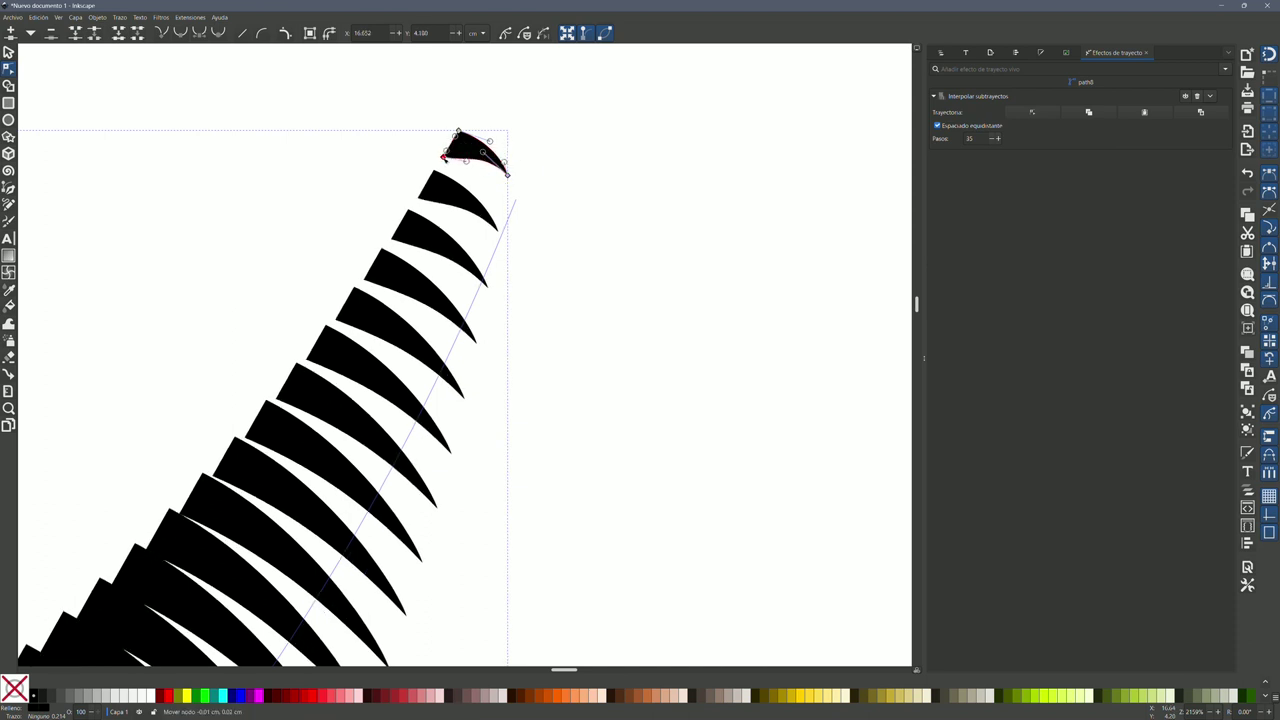
left_click_drag(457, 131, 467, 118)
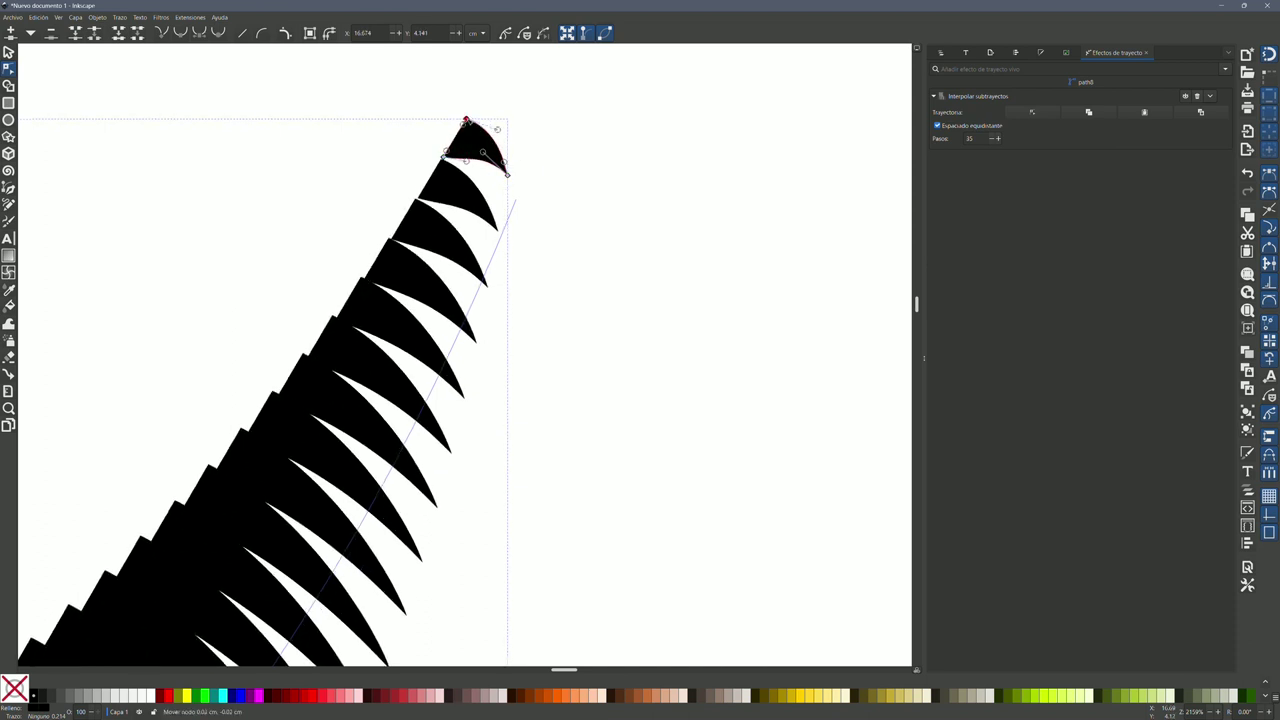
scroll(620, 191, "down", 2)
scroll(603, 174, "down", 2)
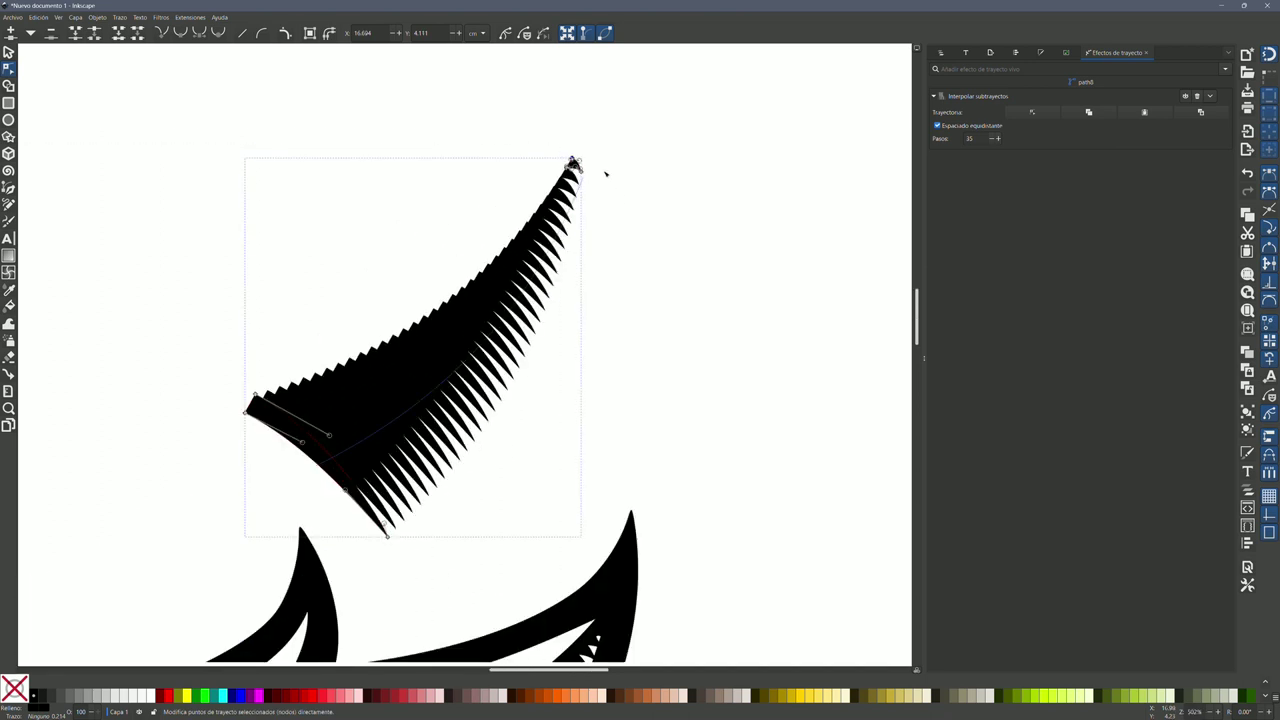
Shift the wedge's left base node and adjust its handle to refine the curve
left_click_drag(255, 396, 238, 406)
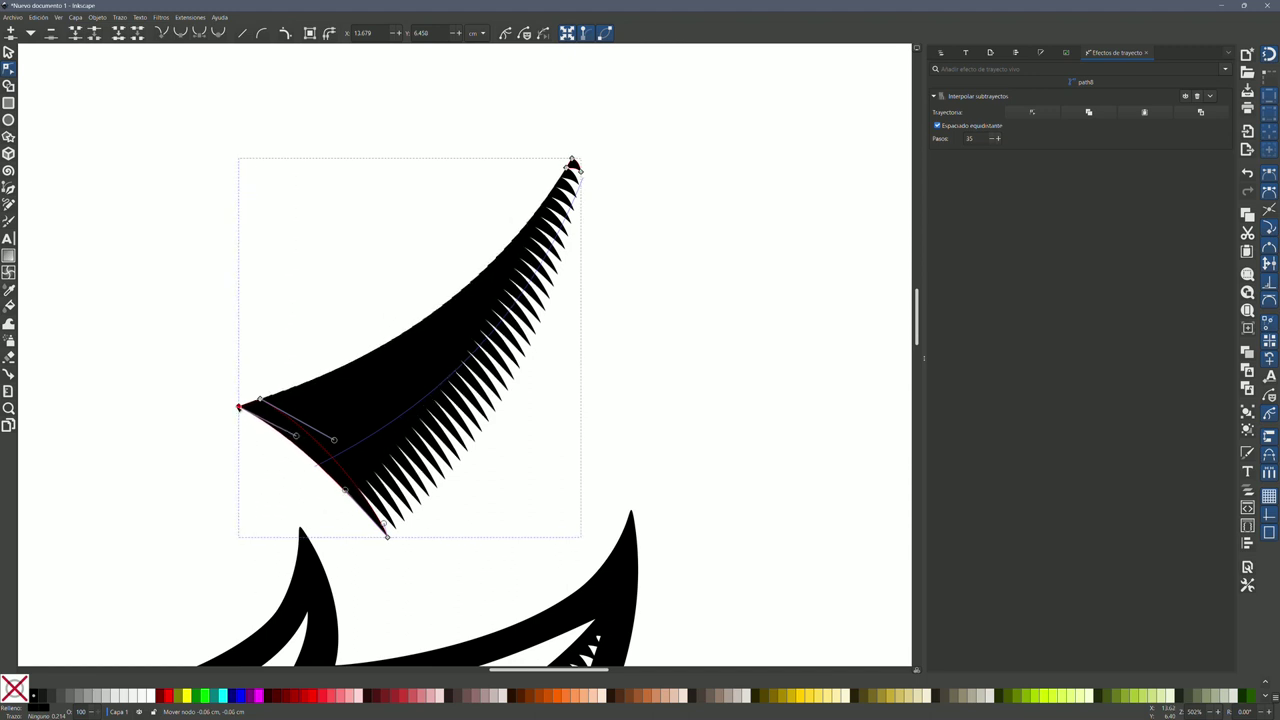
left_click_drag(335, 440, 326, 450)
scroll(510, 320, "down", 1)
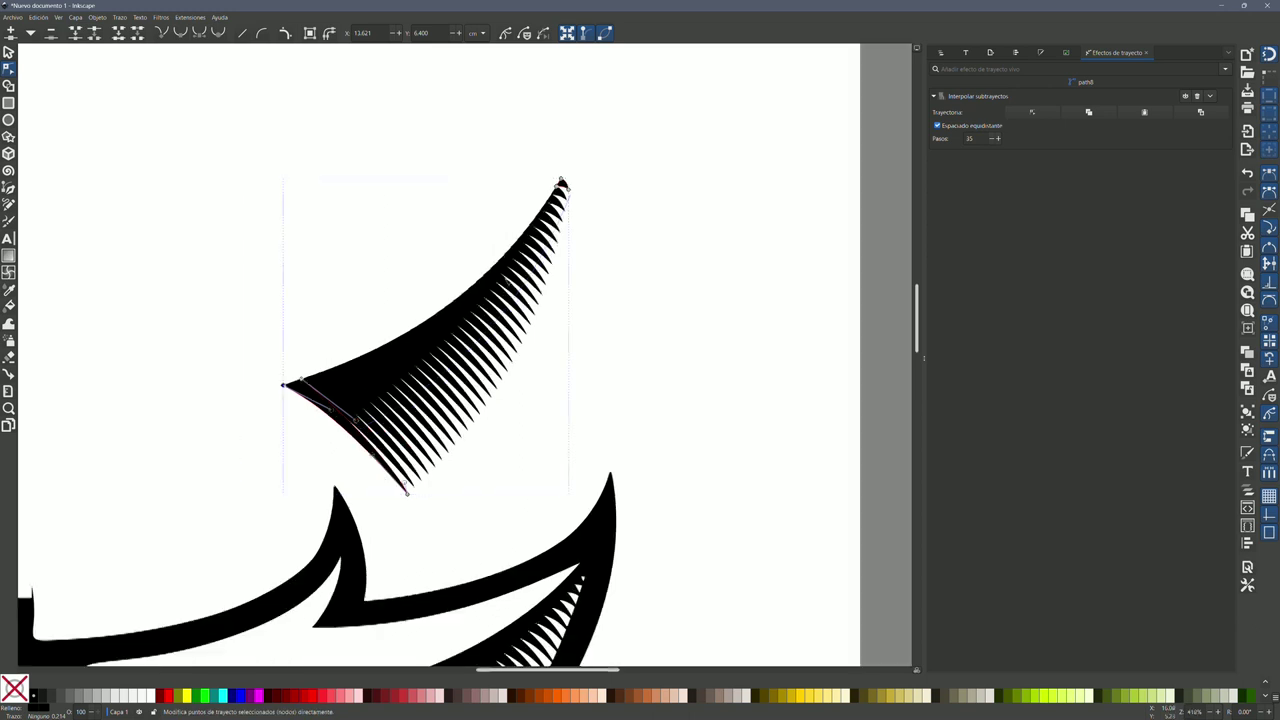
scroll(510, 320, "down", 1)
scroll(520, 285, "down", 1)
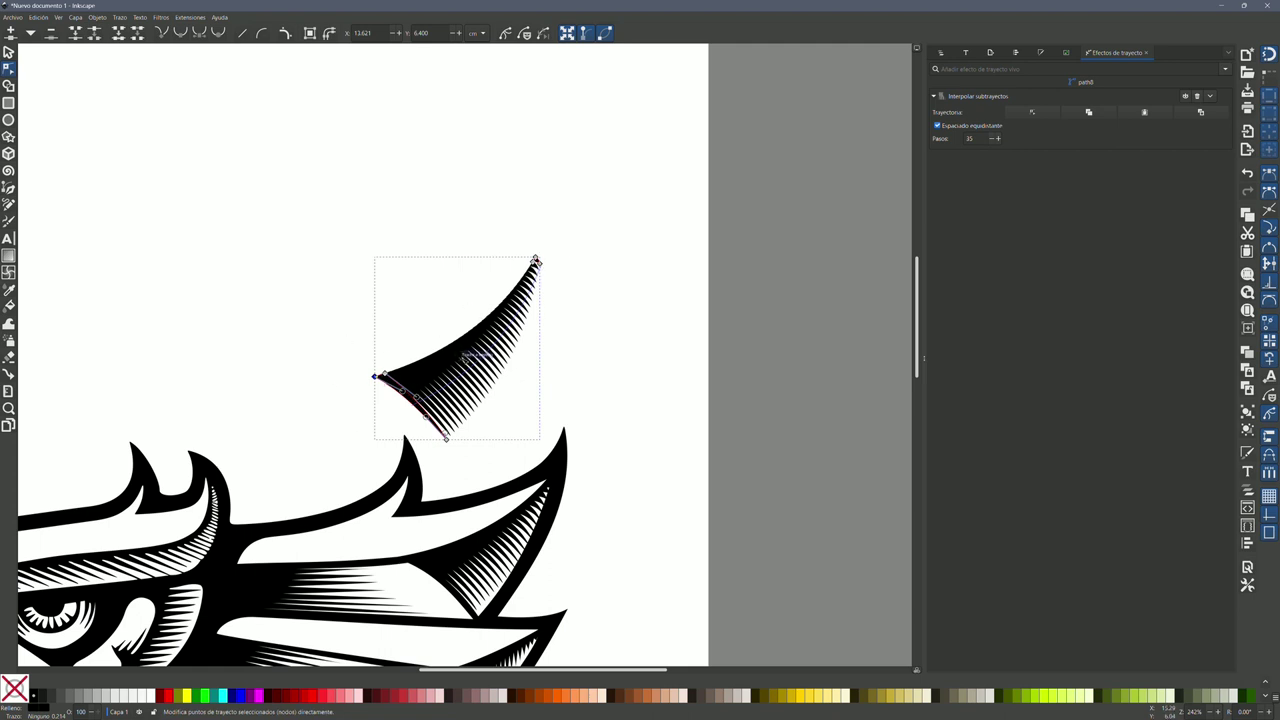
Lower the interpolation Pasos from 35 to 28
left_click(991, 139)
left_click(992, 140)
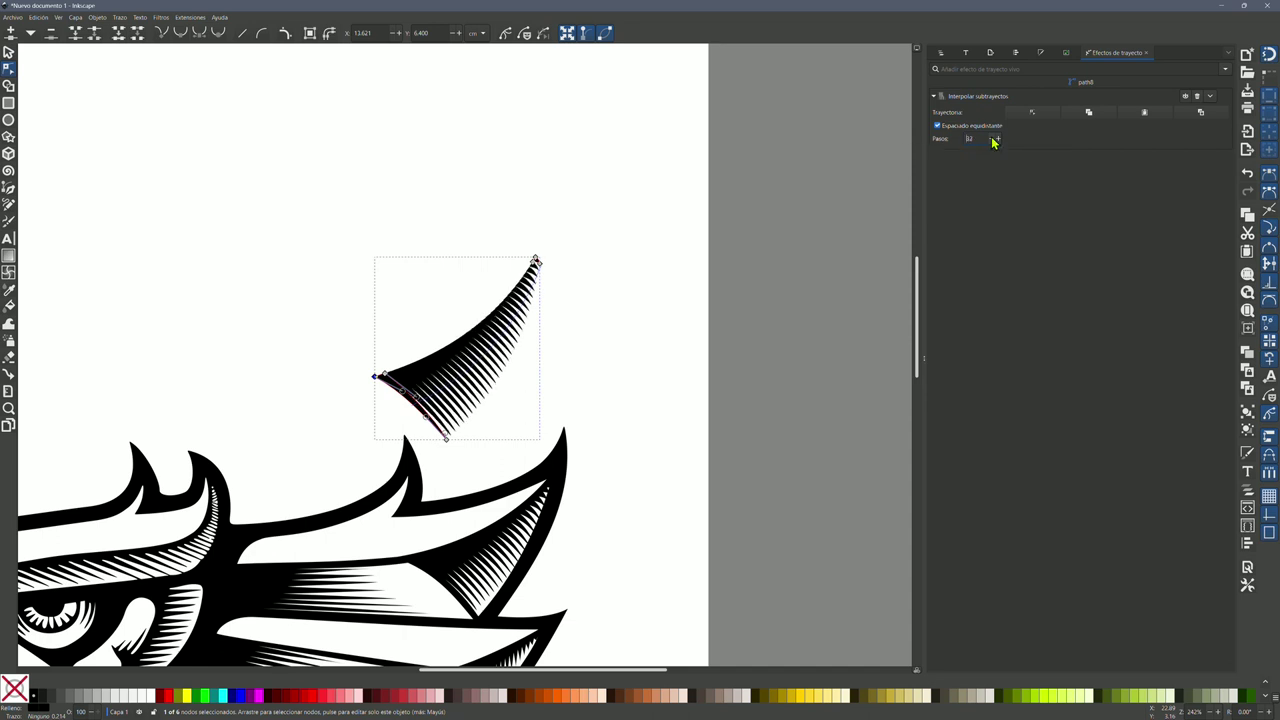
left_click(993, 141)
left_click(993, 141)
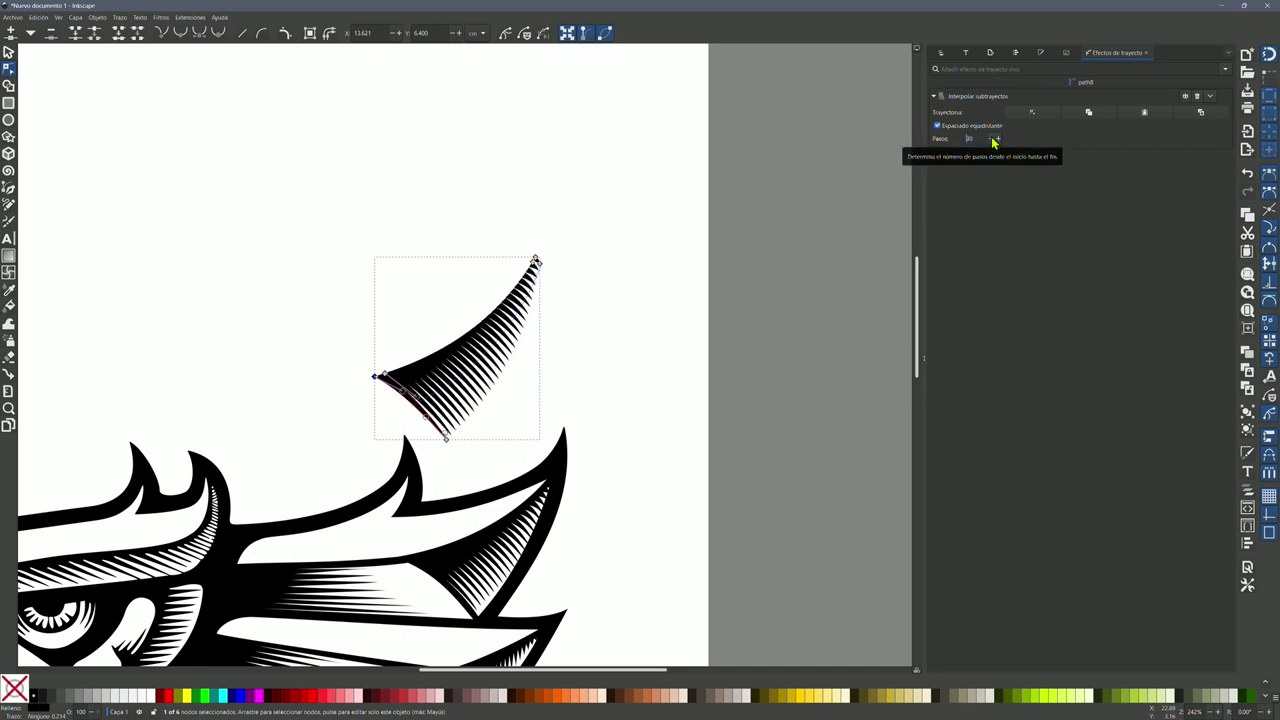
left_click(993, 141)
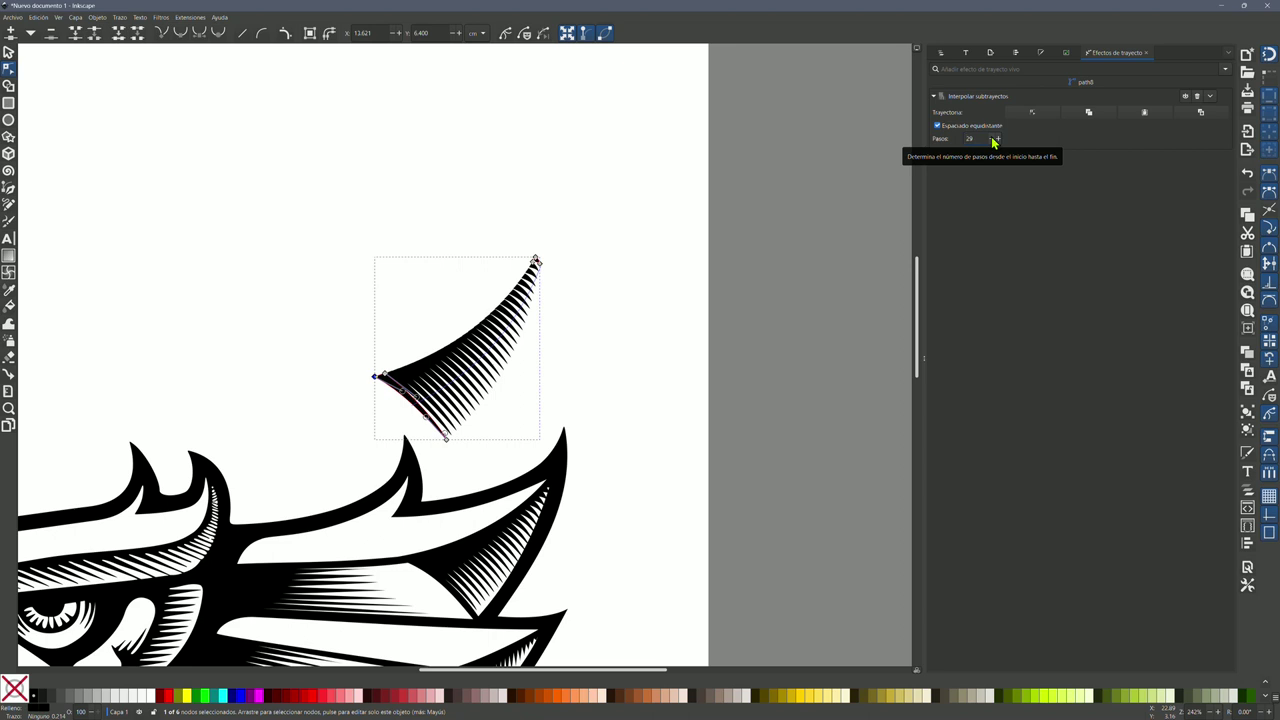
left_click(993, 141)
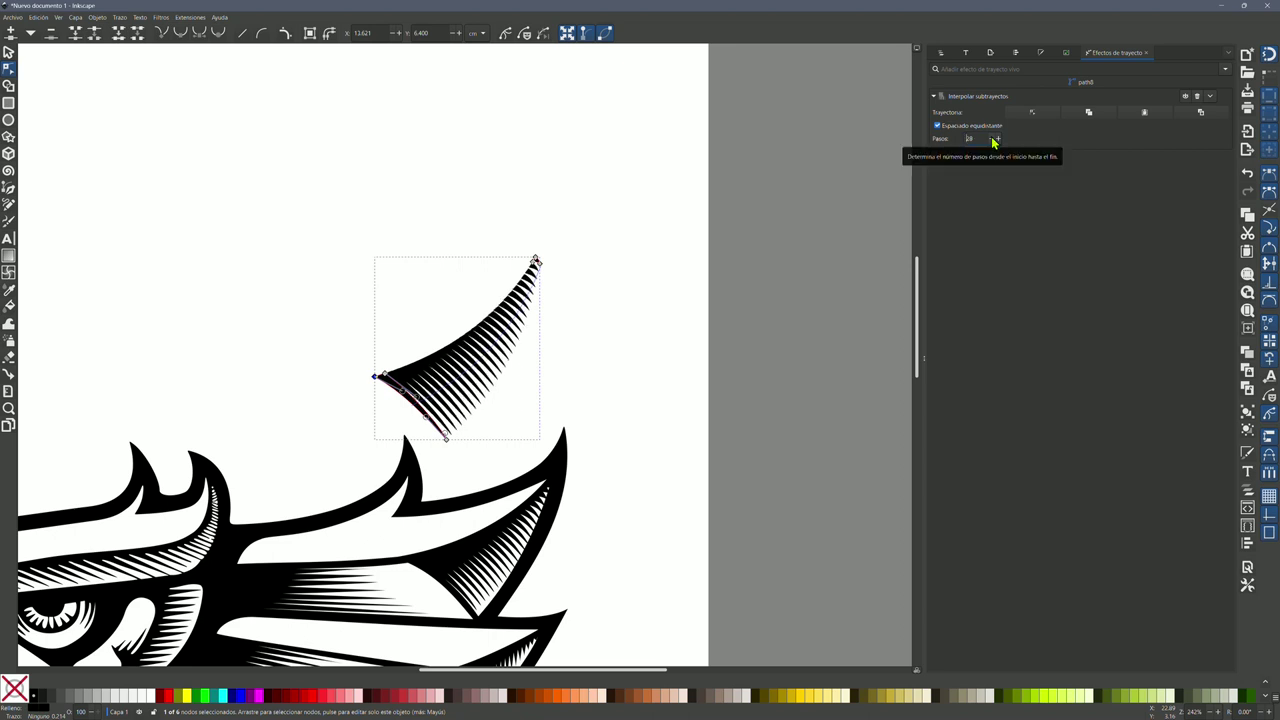
Flatten the Interpolar subtrayectos effect into a plain path with Aplicar
left_click(1212, 98)
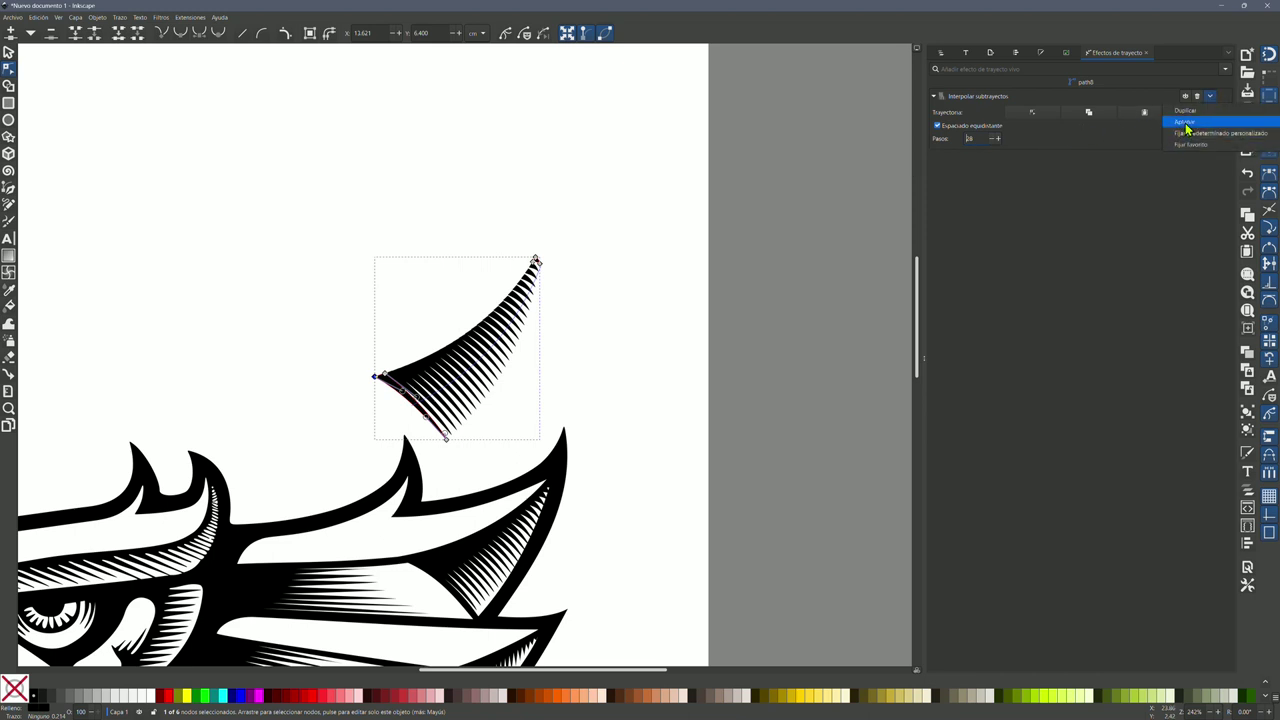
left_click(1187, 124)
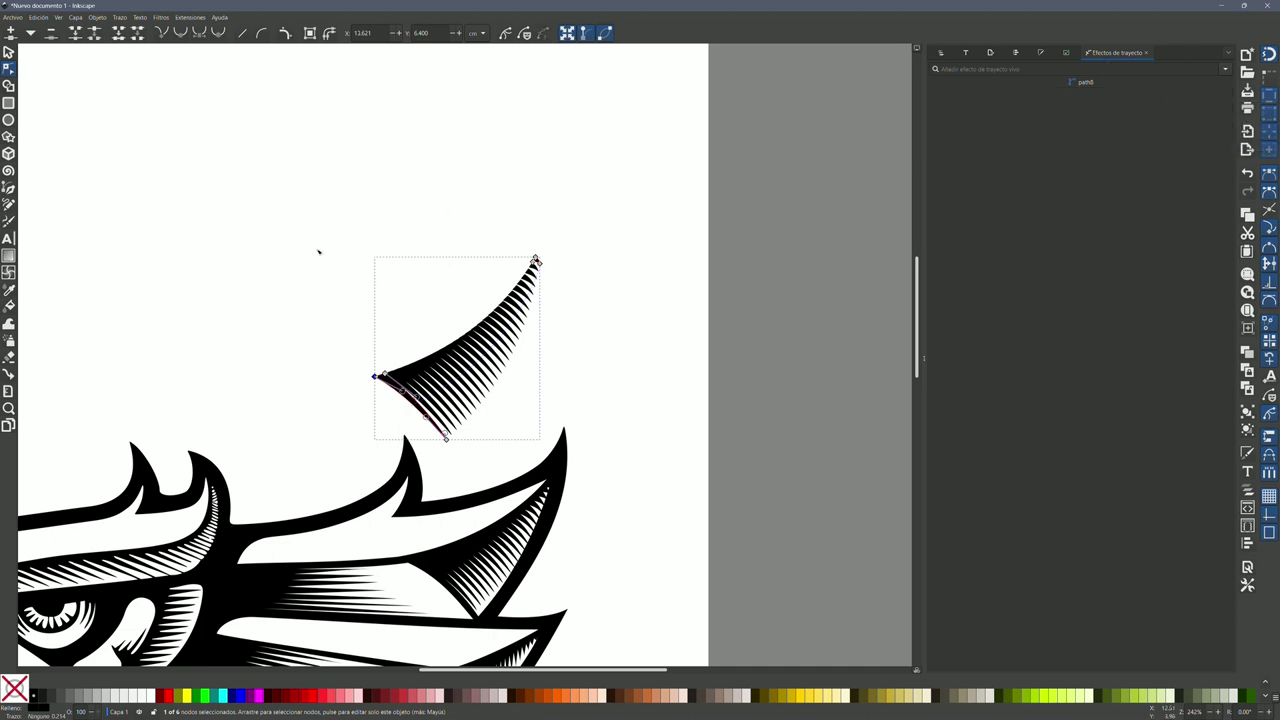
left_click(9, 54)
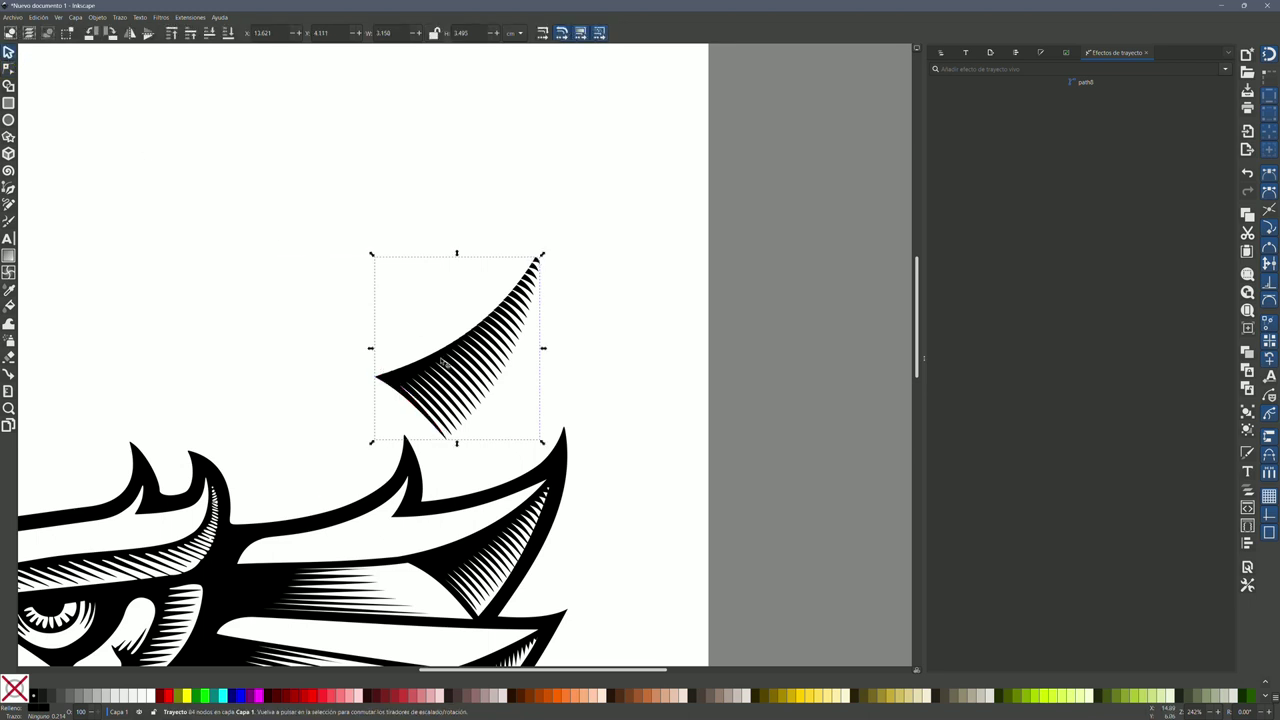
Move and rotate the hatch wedge so it sits against the eagle's crest
left_click_drag(437, 360, 351, 524)
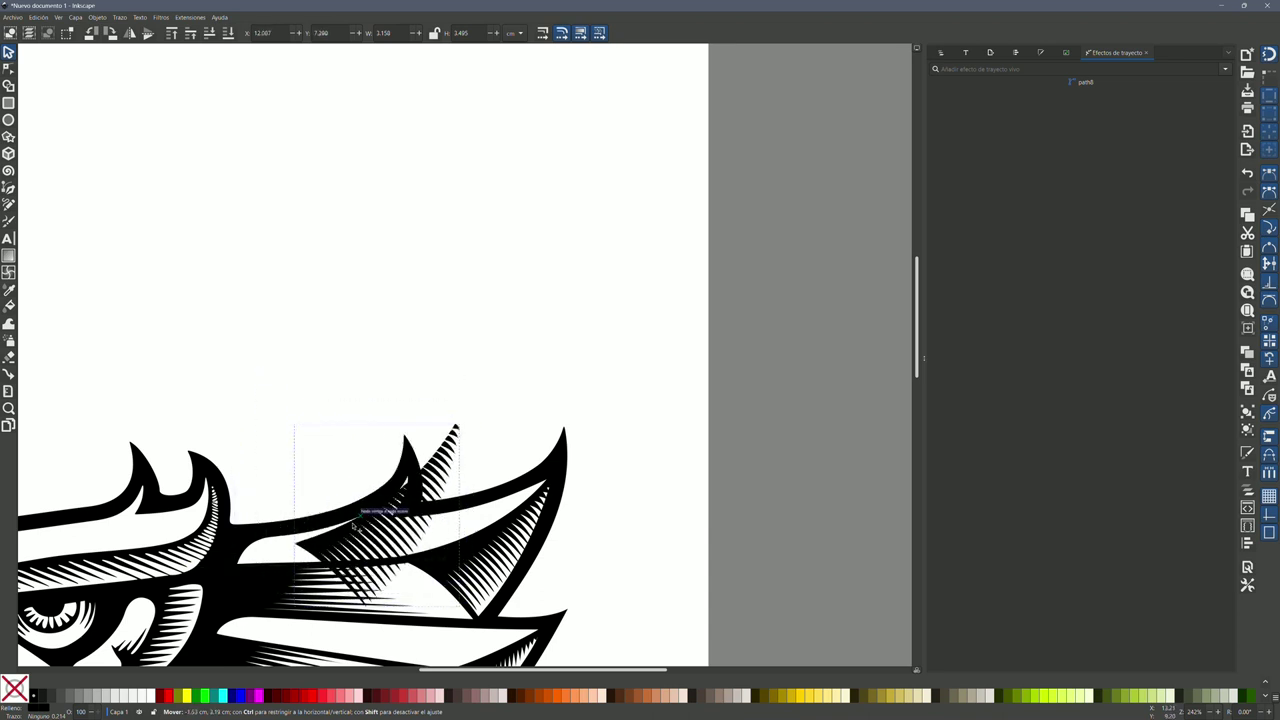
left_click_drag(351, 523, 403, 481)
left_click(409, 462)
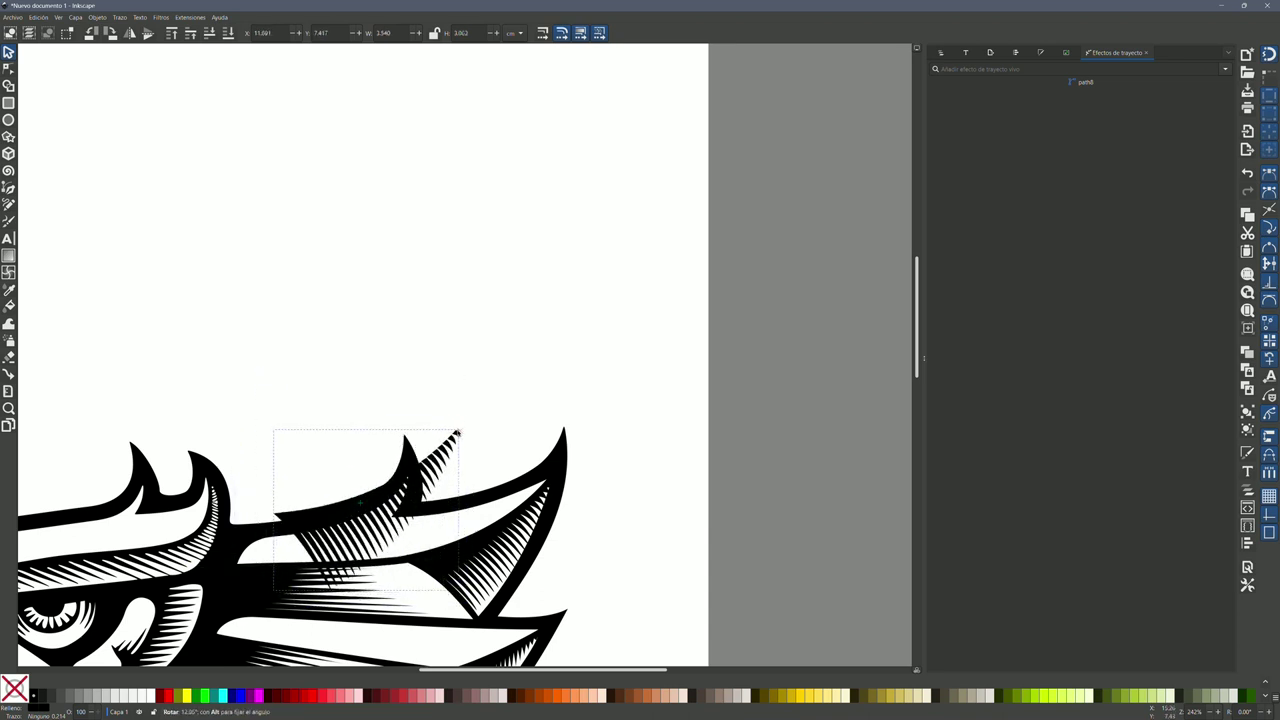
left_click_drag(446, 409, 466, 438)
left_click_drag(325, 518, 305, 530)
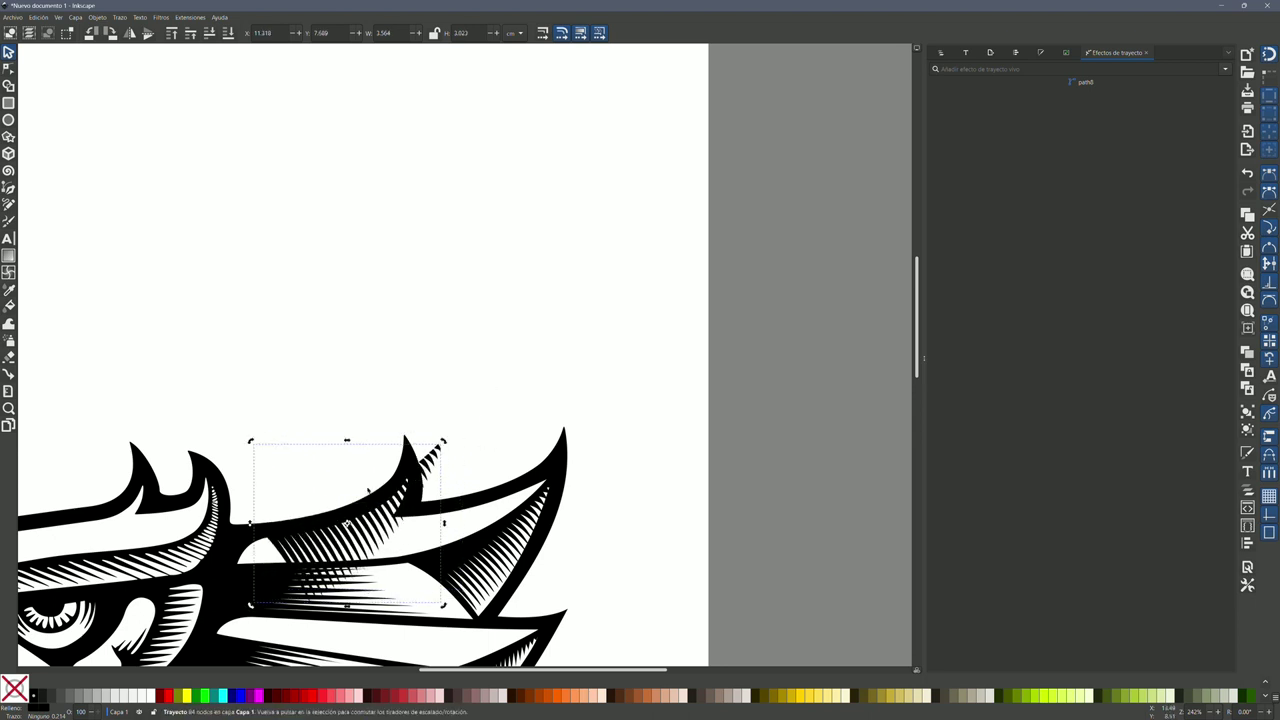
left_click_drag(373, 490, 345, 501)
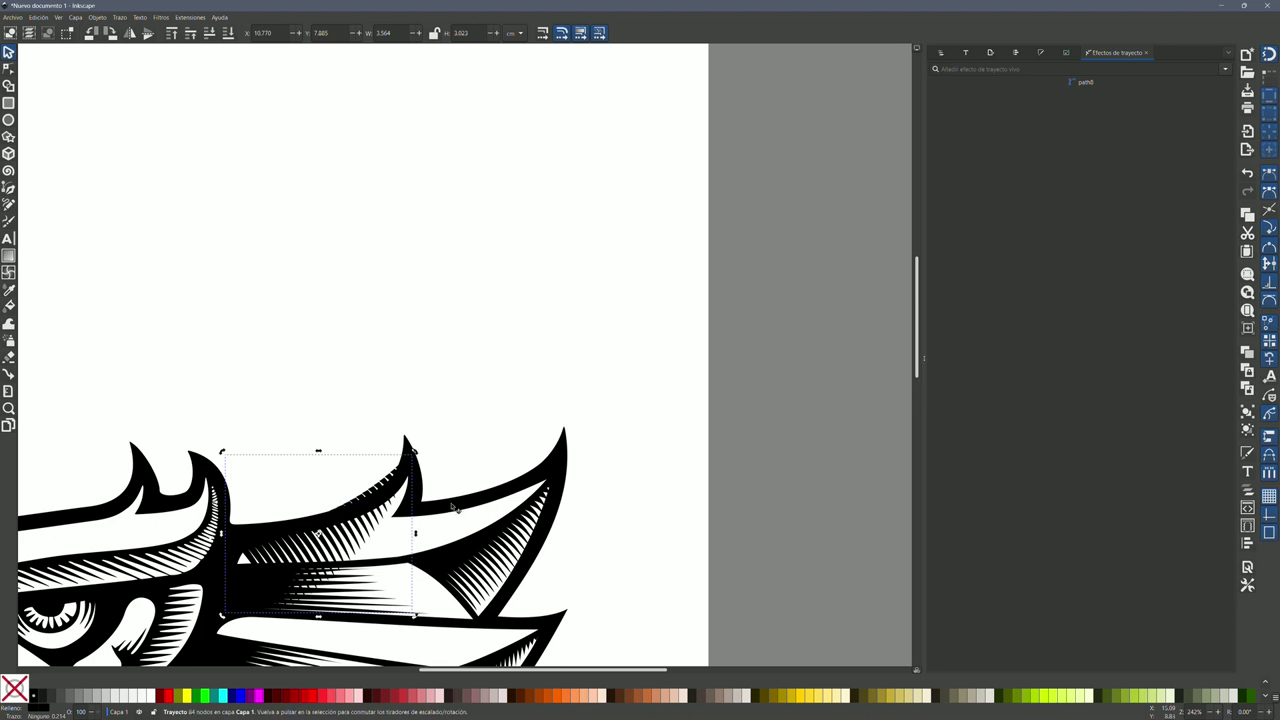
Combine the wedge with the eagle via Ctrl+K, then undo to keep them separate
left_click(452, 507, "shift")
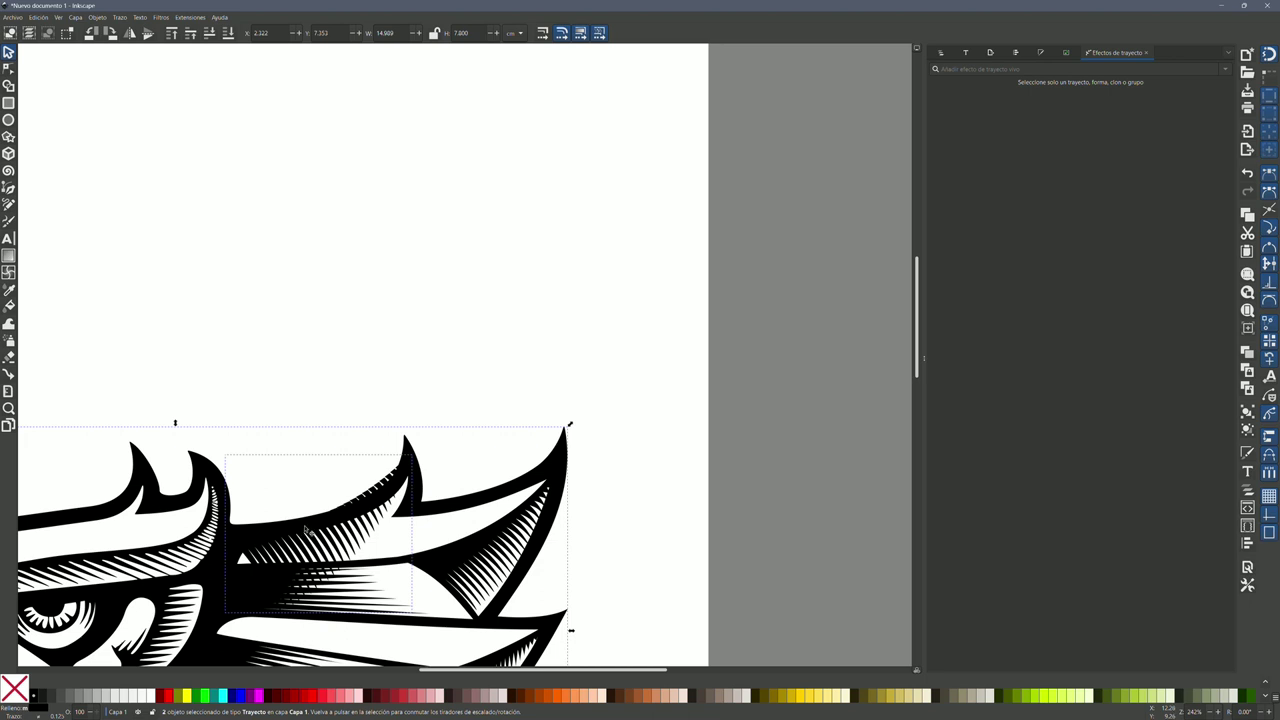
key("ctrl+k")
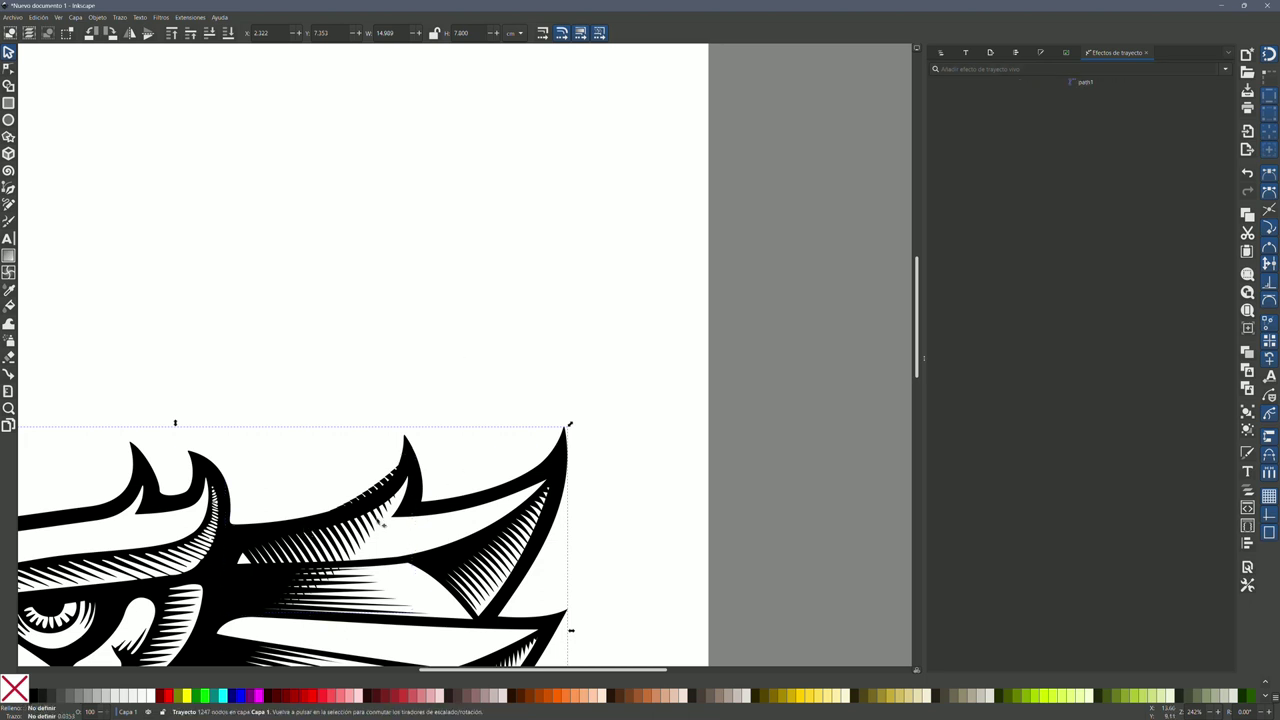
key("n")
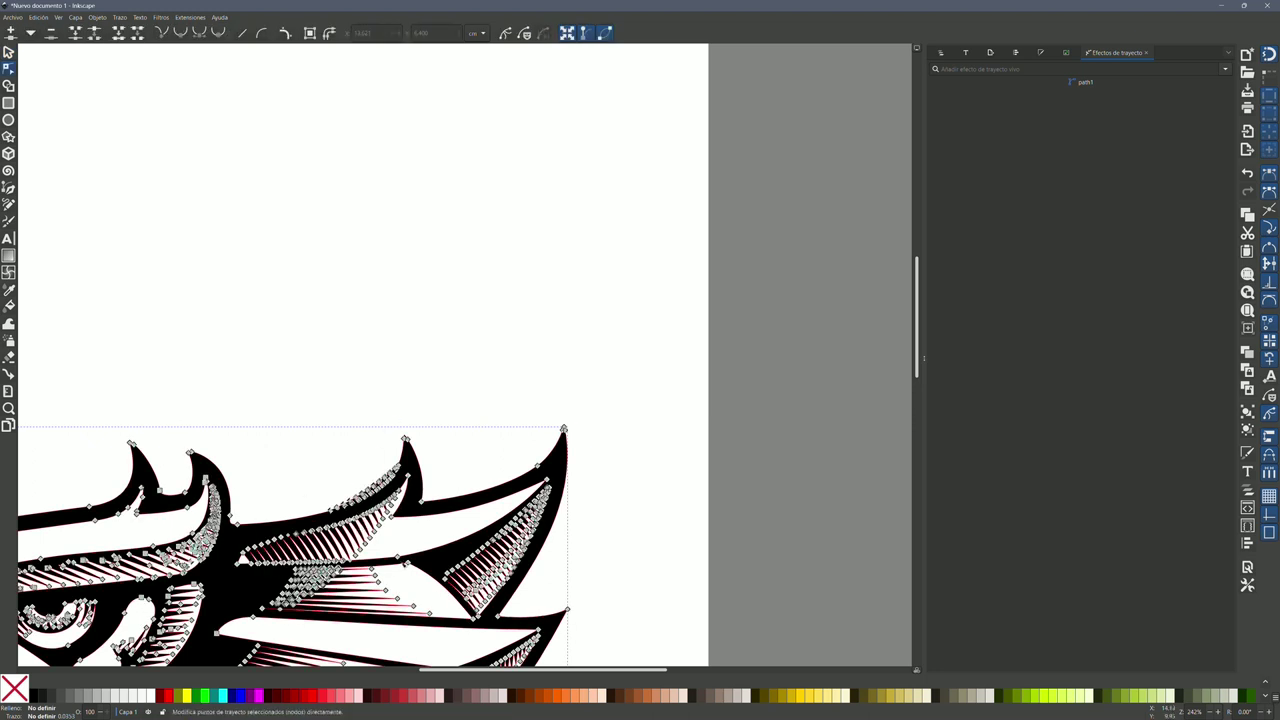
key("Escape")
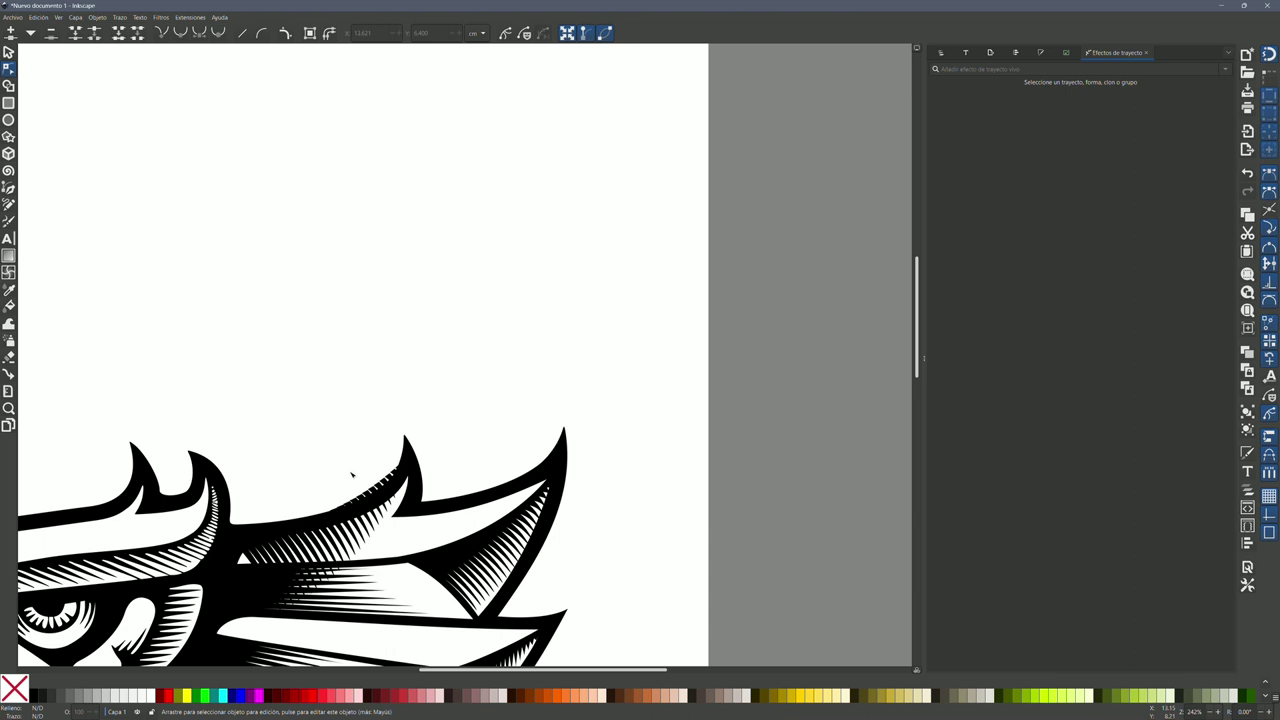
key("ctrl+z")
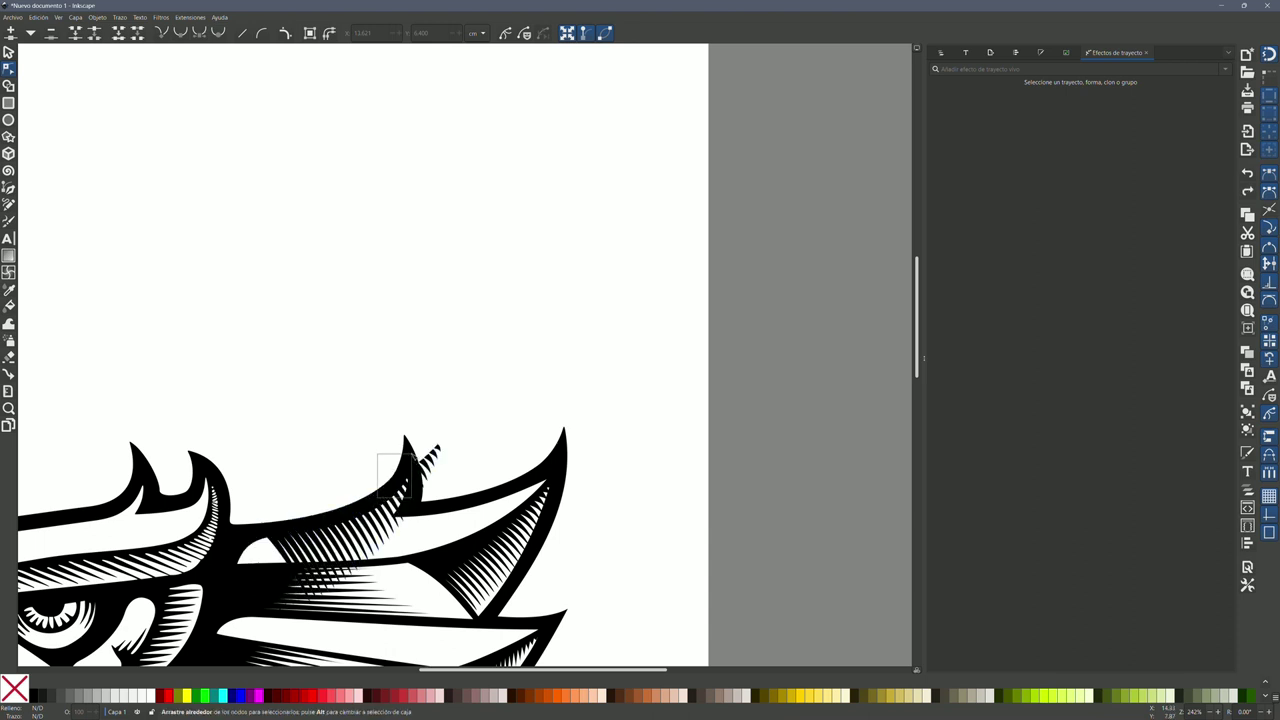
left_click(9, 51)
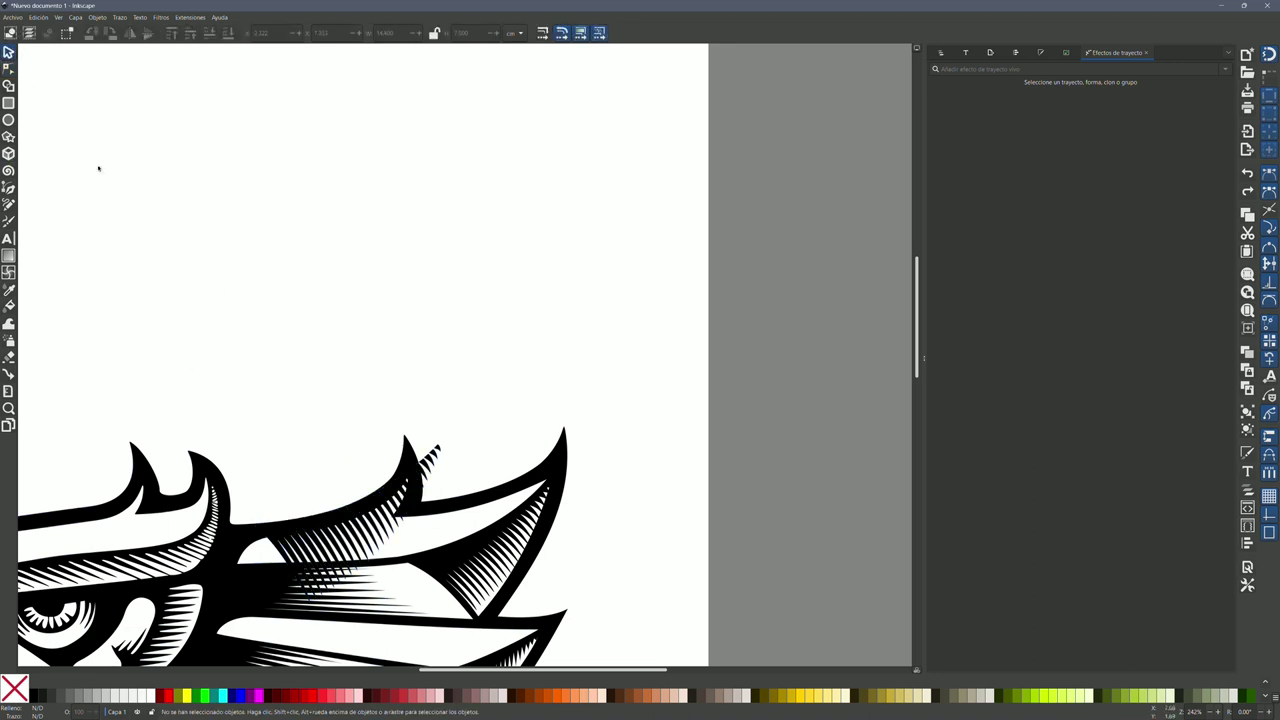
Move the hatch wedge into the blank page area above the eagle's right side
left_click(406, 482)
key("ctrl+shift+z")
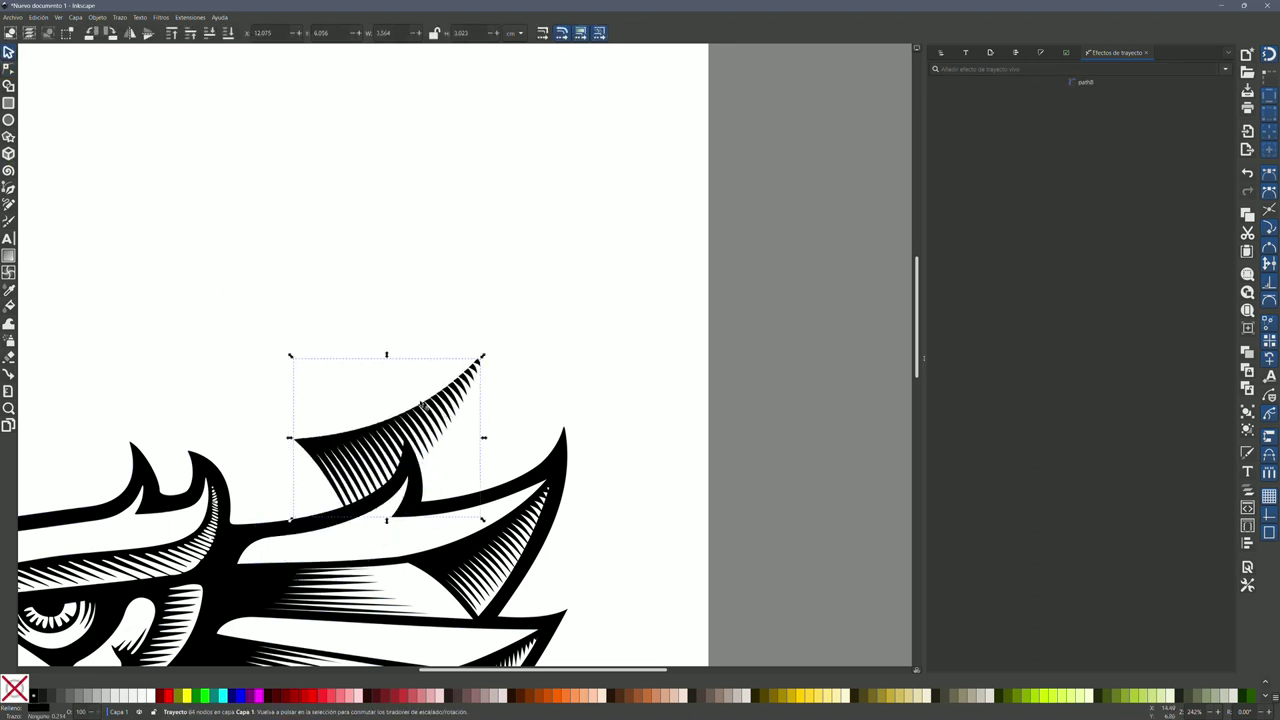
left_click_drag(379, 428, 466, 226)
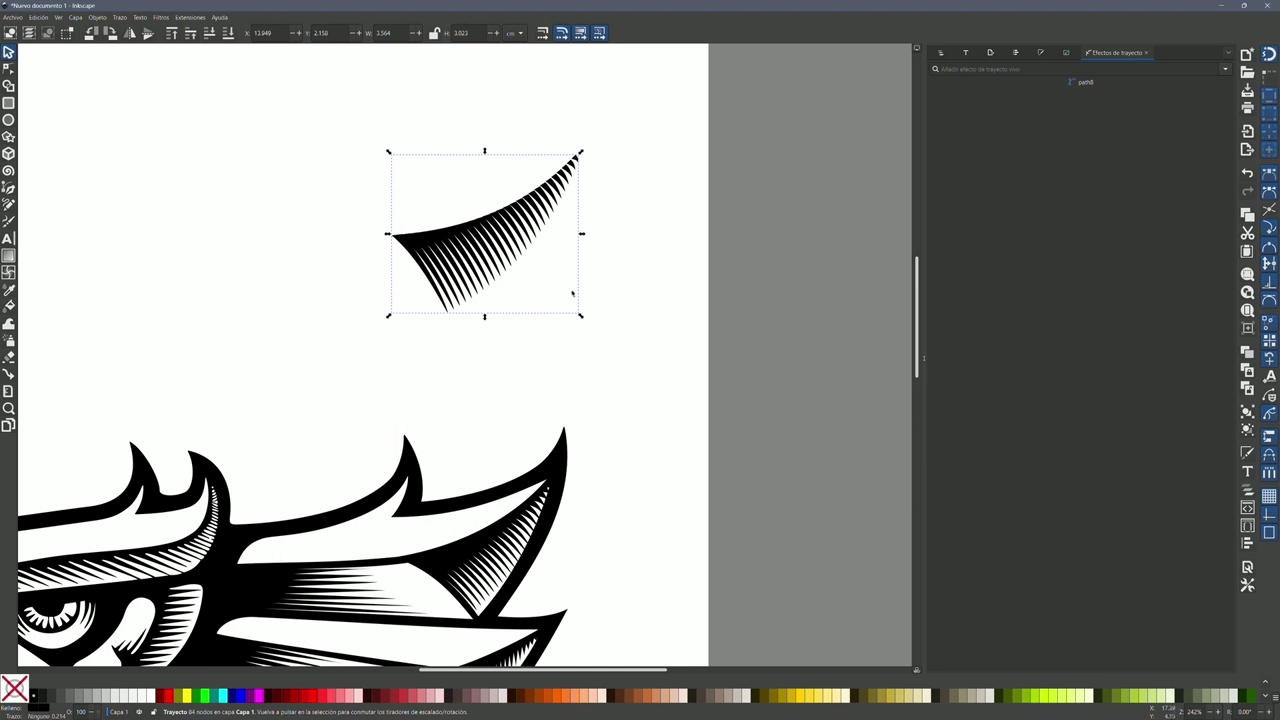
scroll(623, 214, "down", 2)
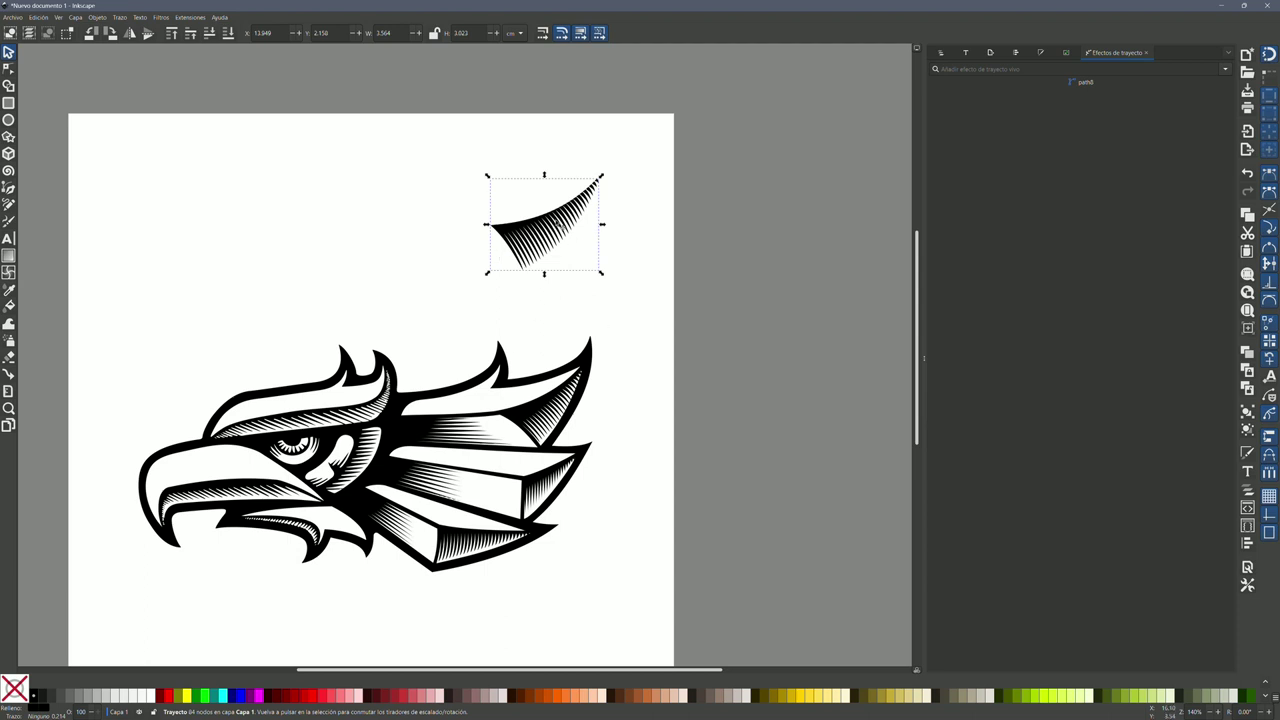
left_click(9, 187)
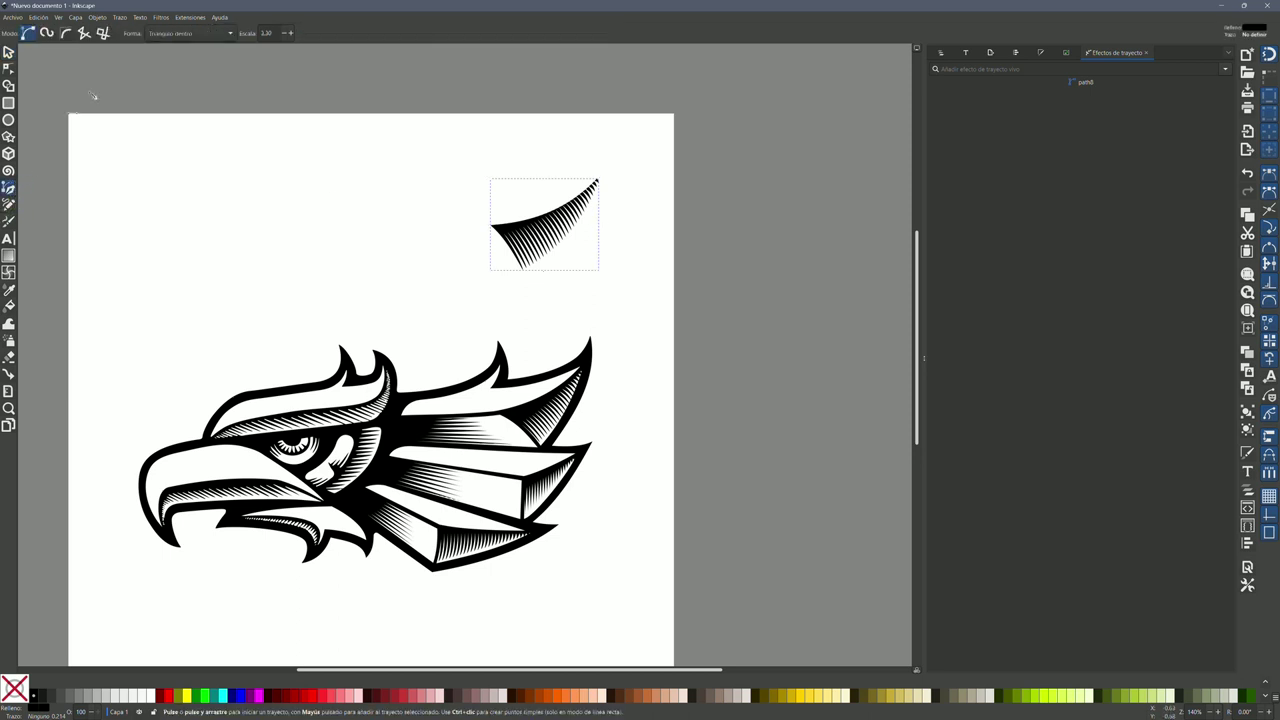
left_click(220, 35)
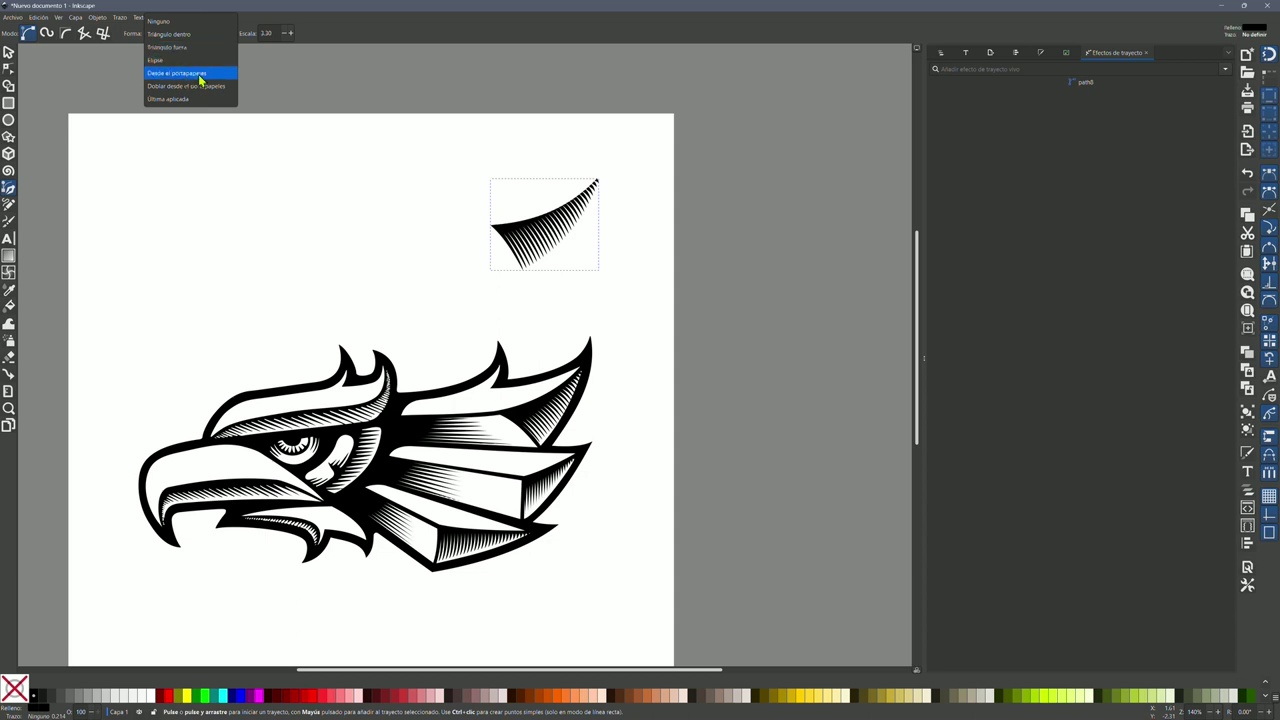
left_click(167, 207)
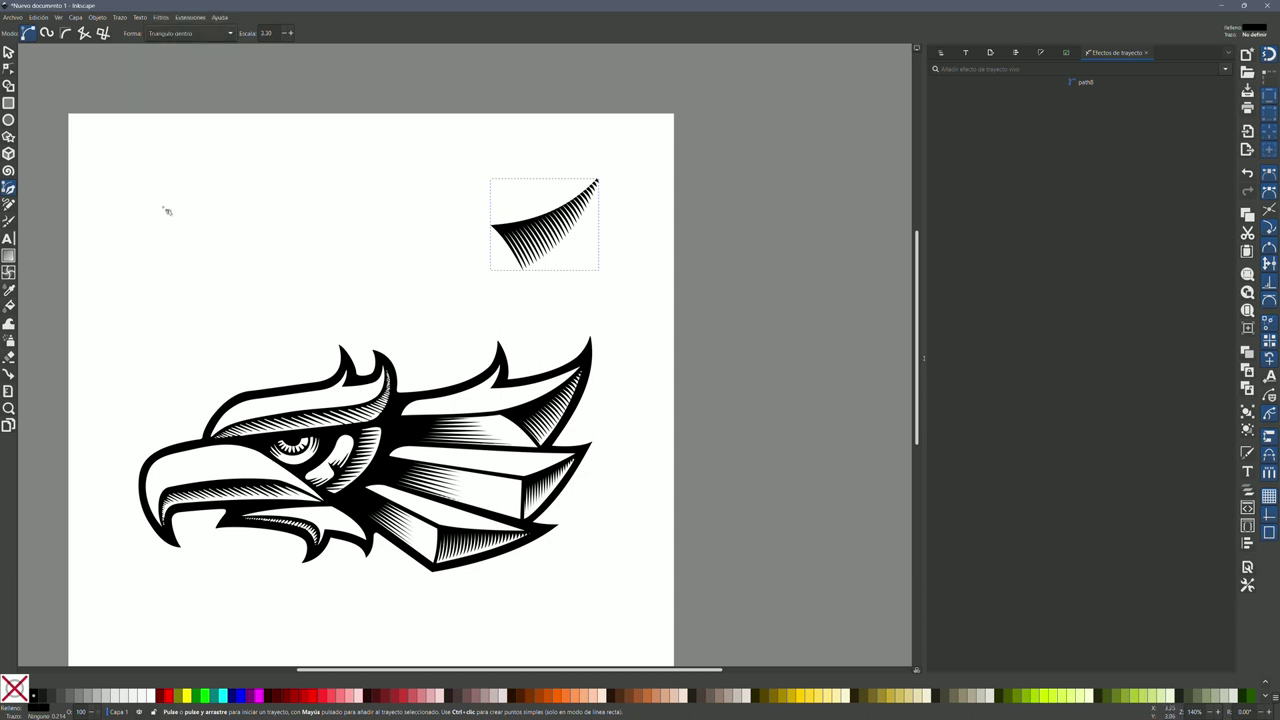
left_click(177, 187)
left_click(191, 170)
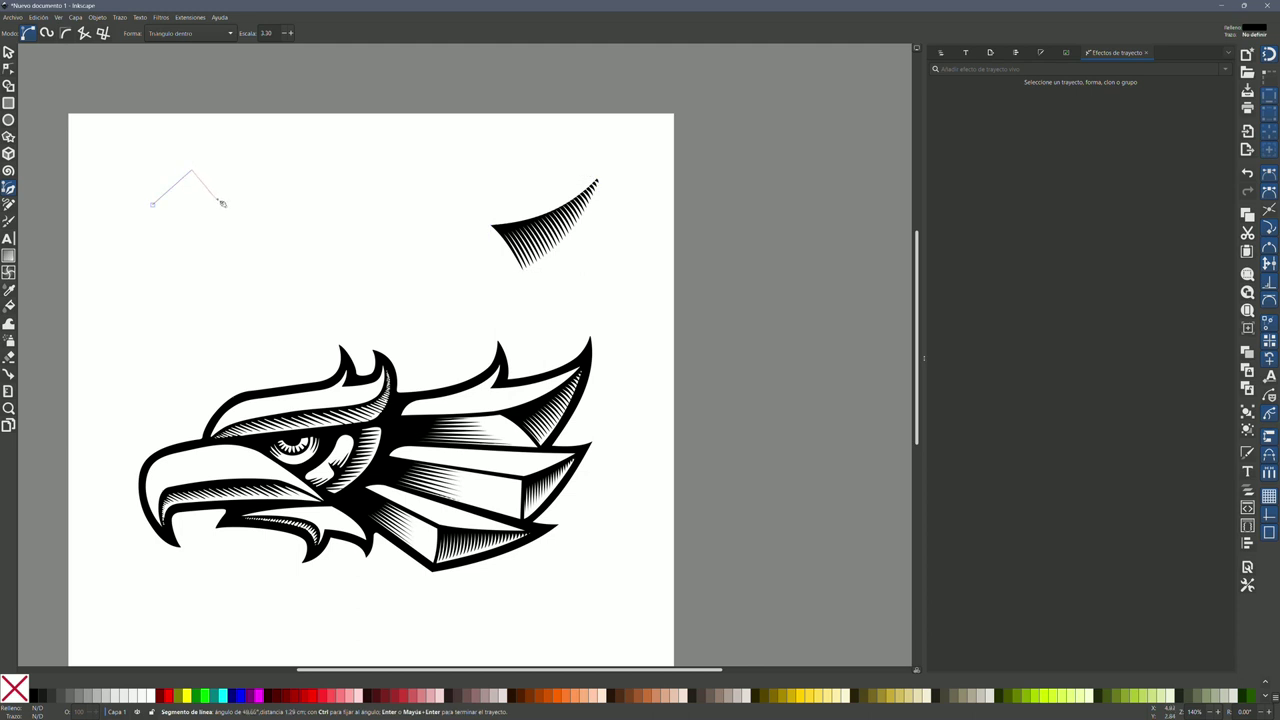
left_click_drag(247, 194, 291, 199)
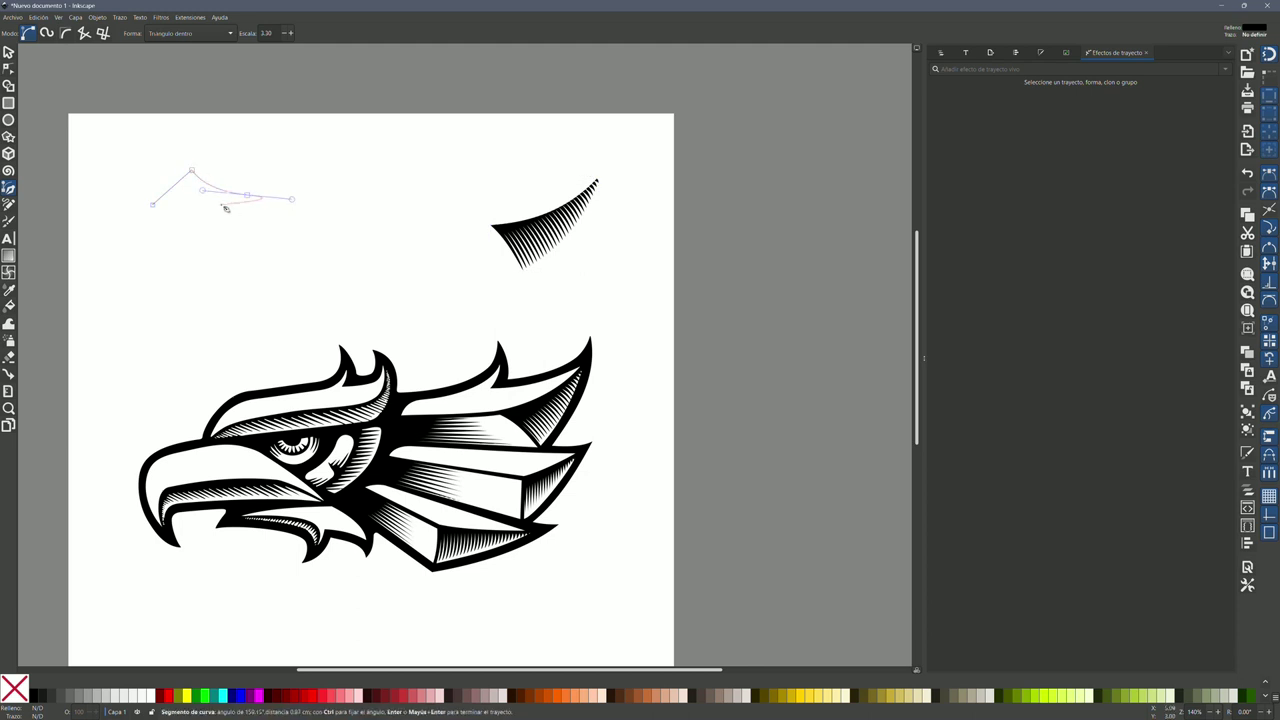
left_click(301, 198)
left_click_drag(195, 205, 182, 228)
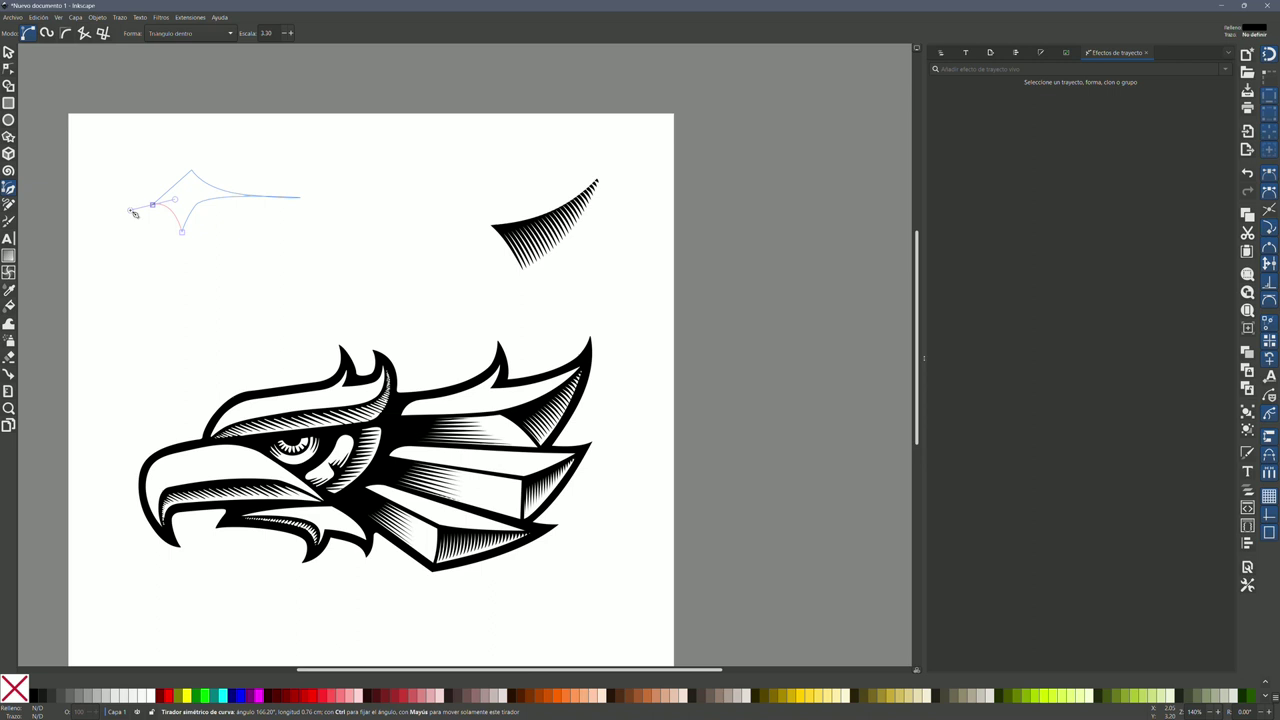
left_click(140, 206)
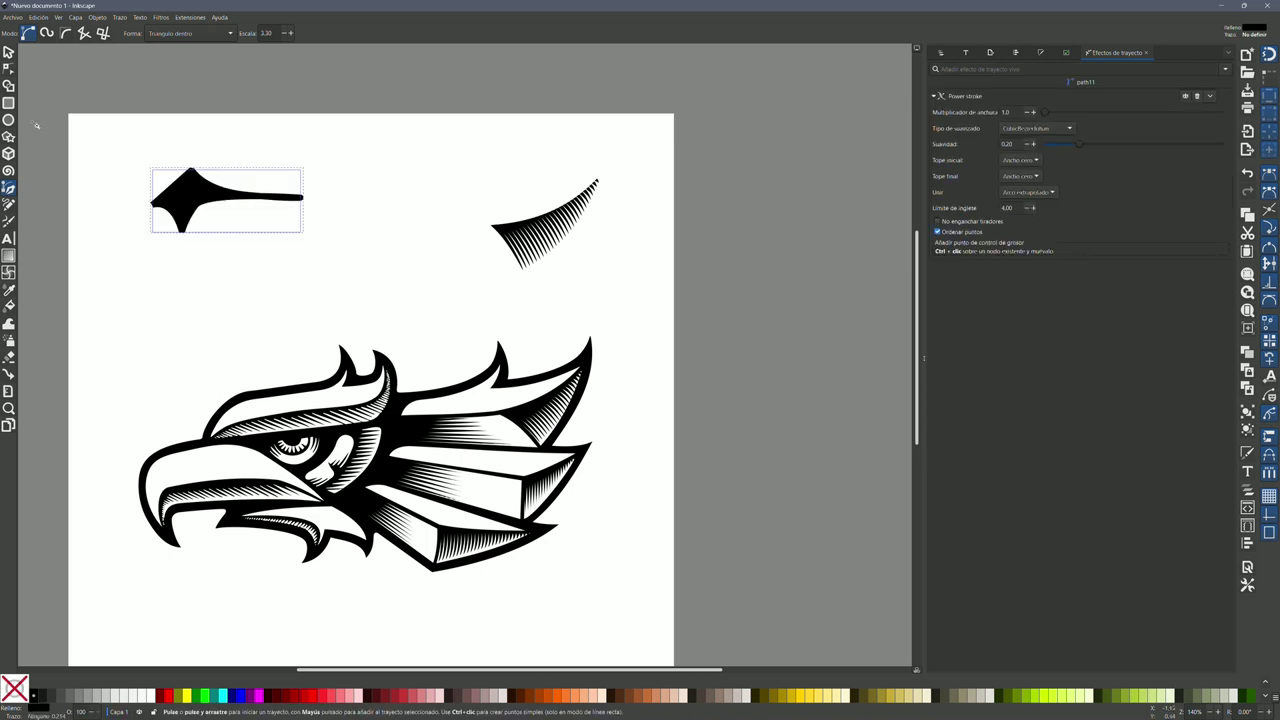
left_click(225, 35)
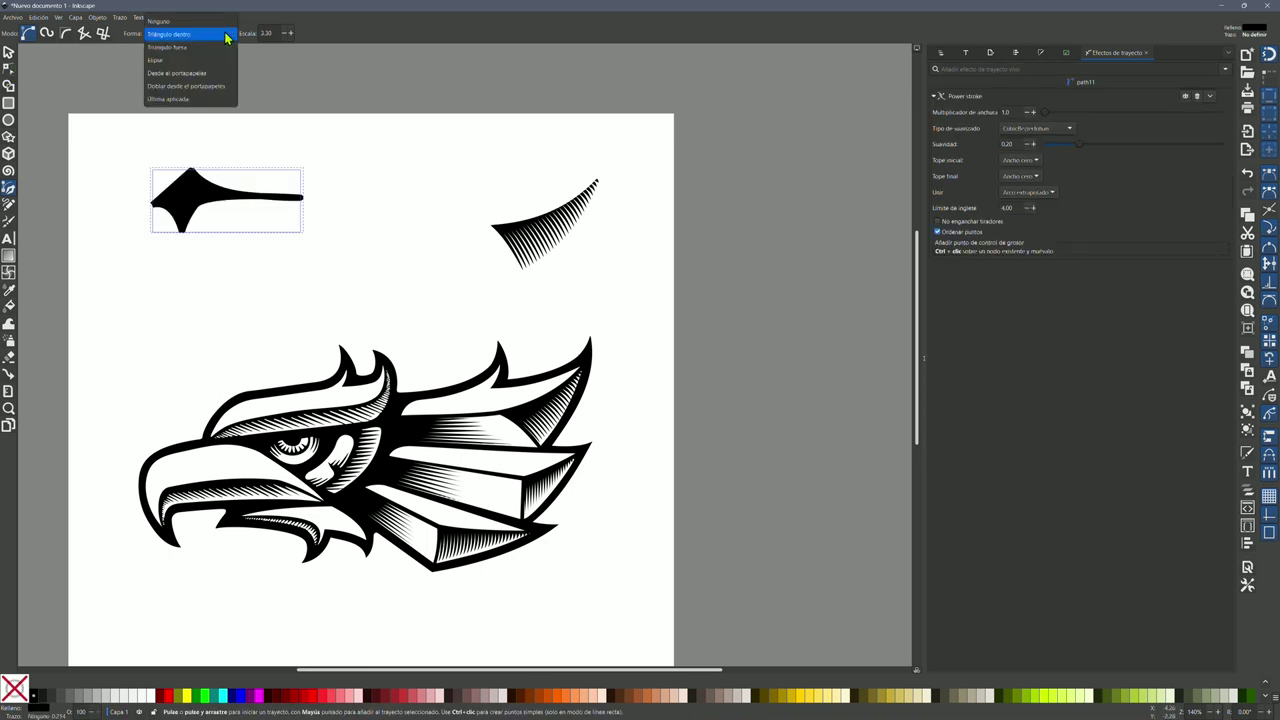
left_click(205, 36)
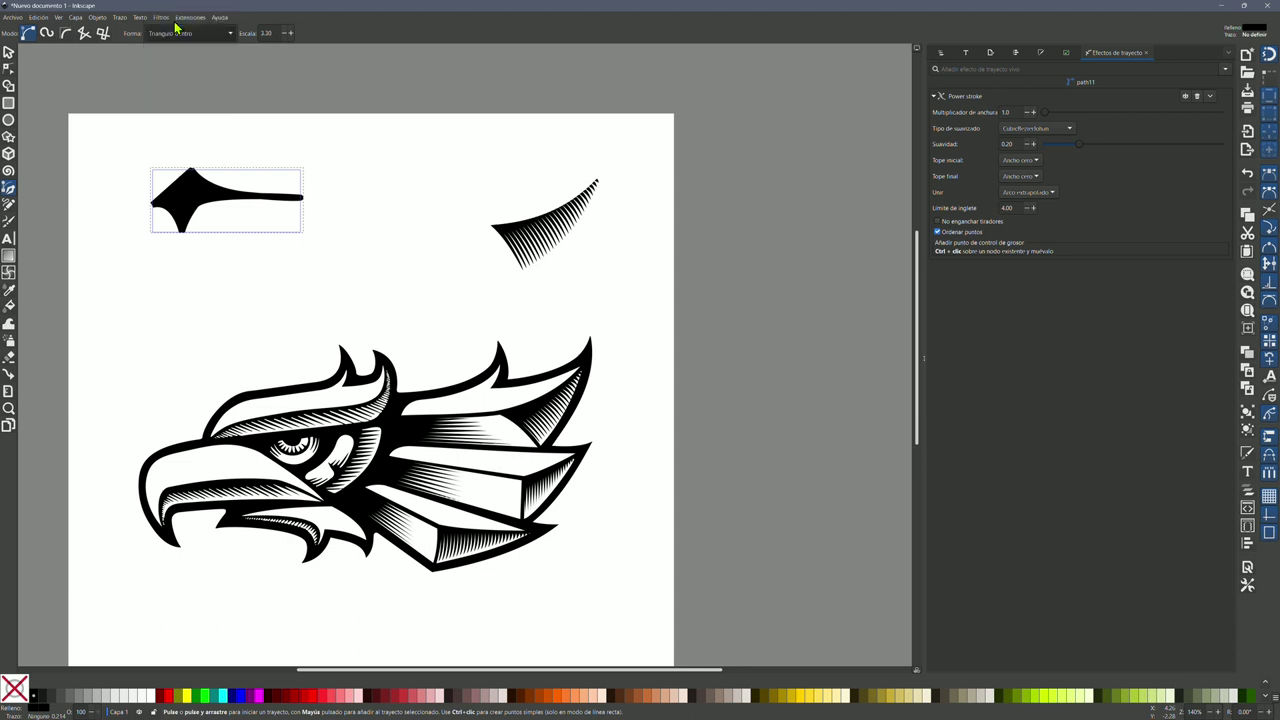
left_click(8, 52)
left_click(189, 192)
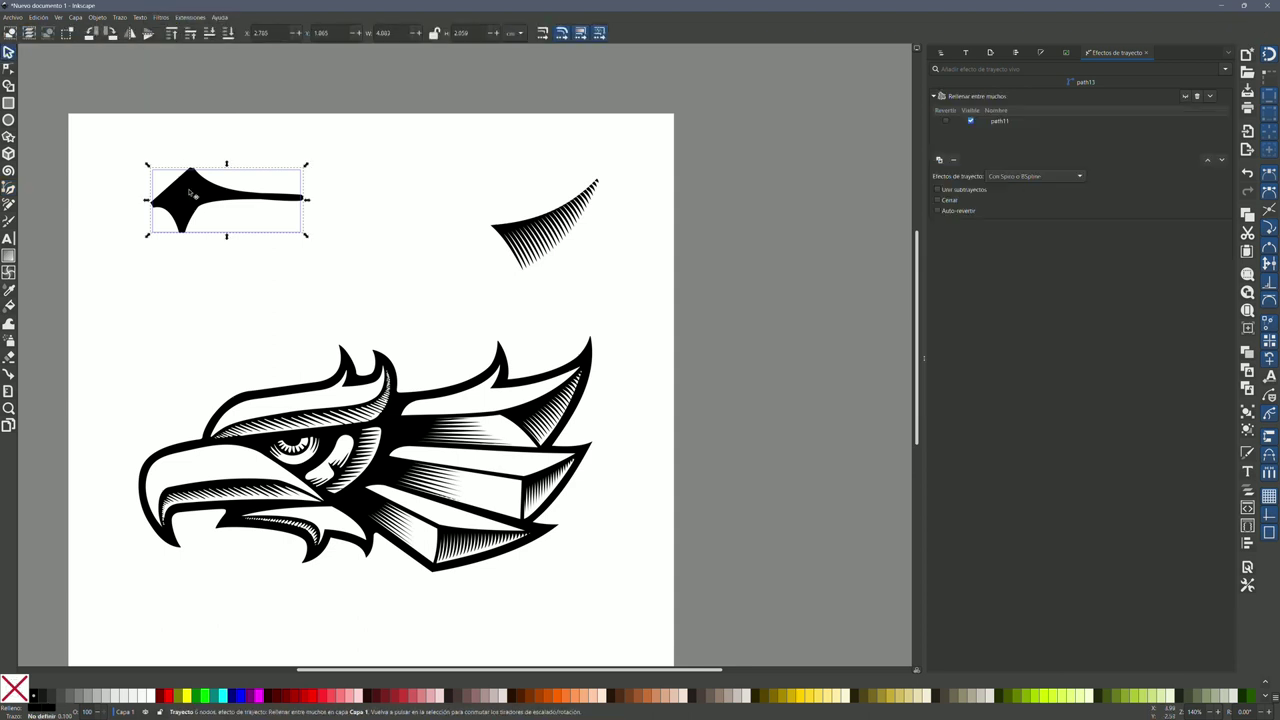
left_click(266, 151)
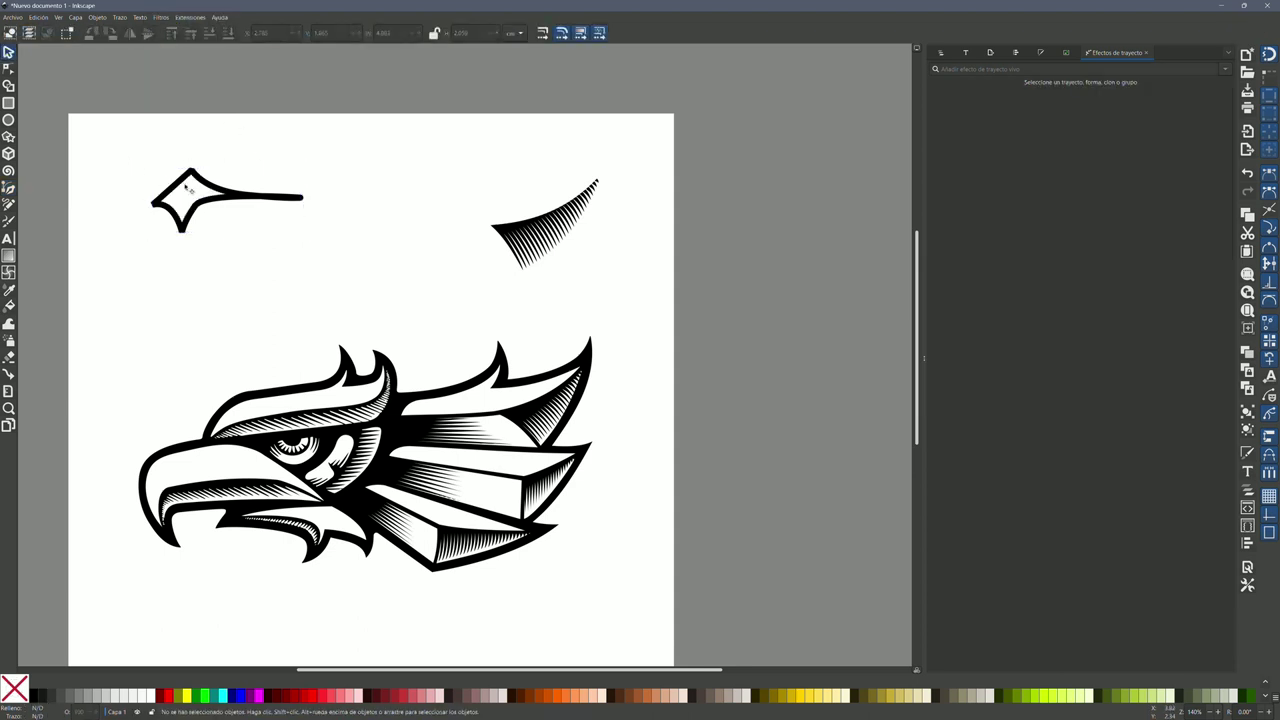
left_click(187, 186)
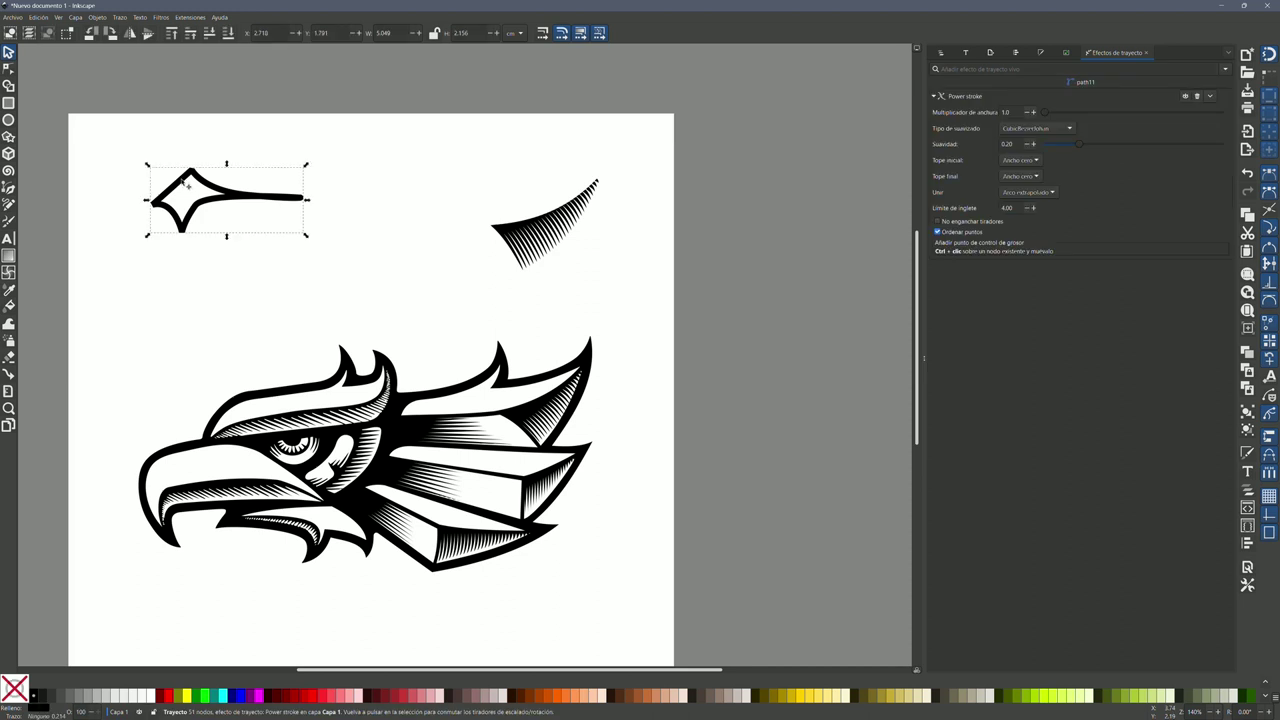
key("Delete")
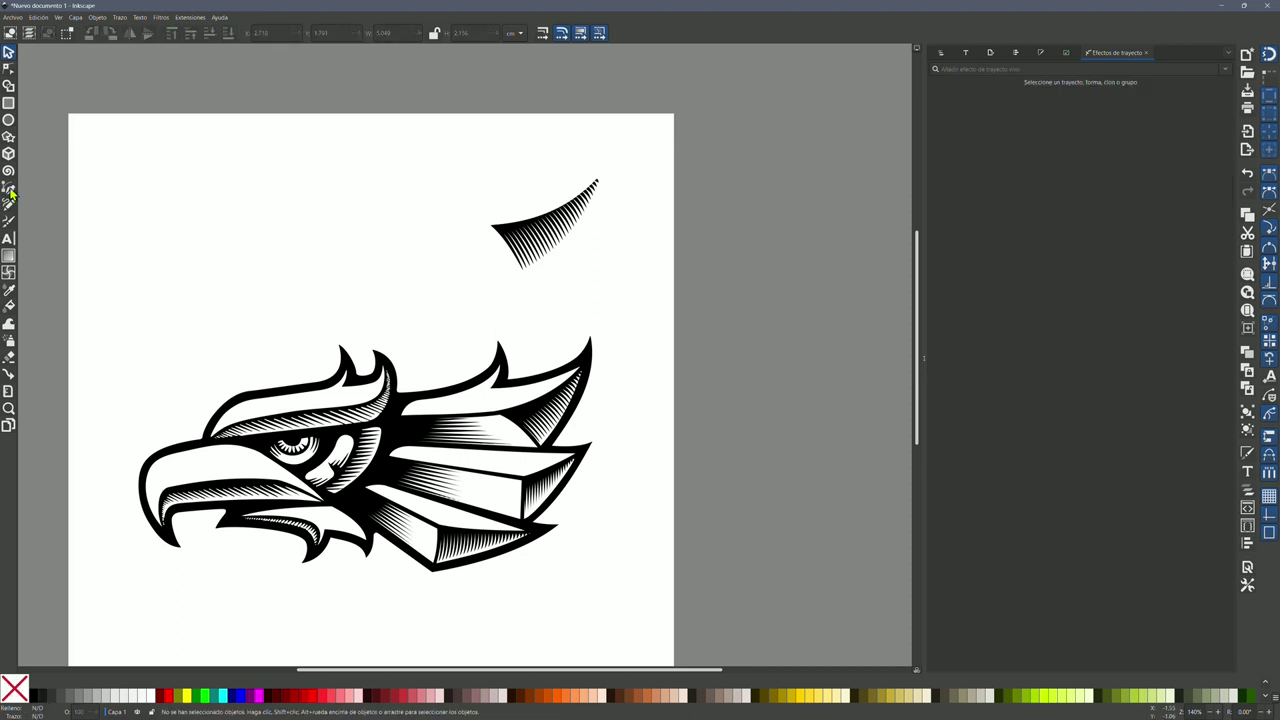
Draw a closed, curved four-pointed shape with the pen at the page's top-left
left_click(9, 188)
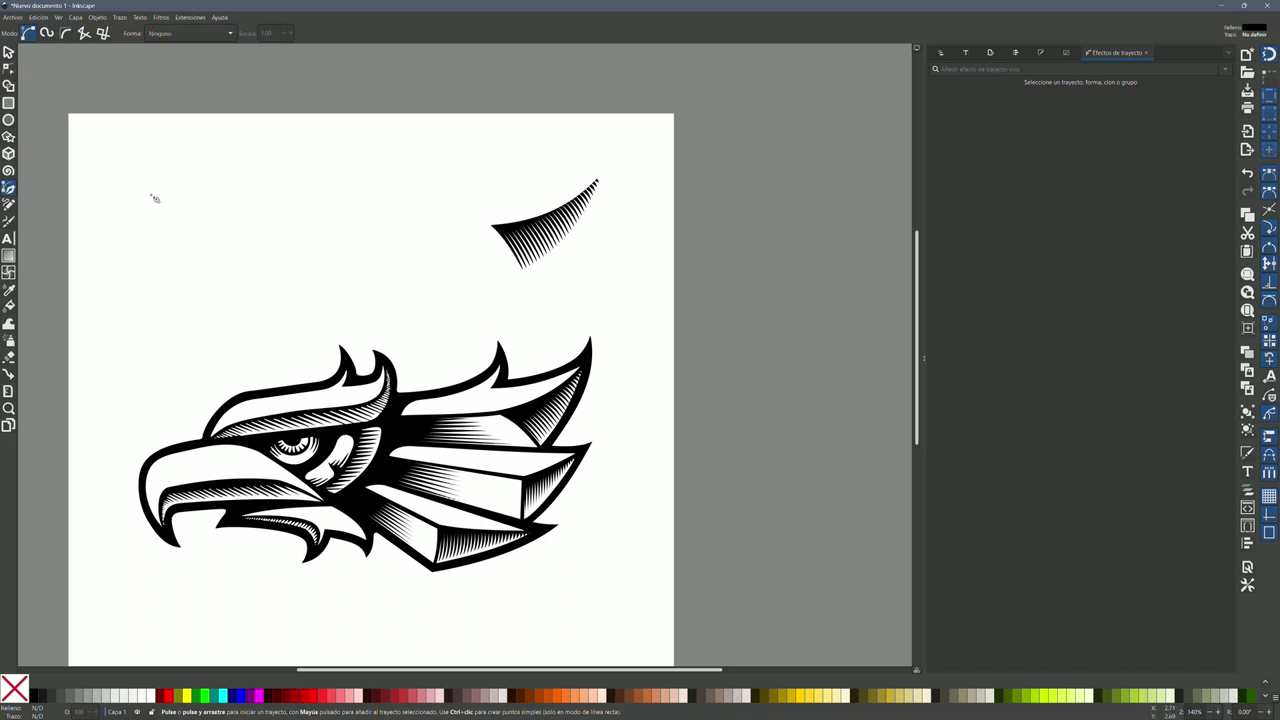
left_click_drag(151, 195, 172, 195)
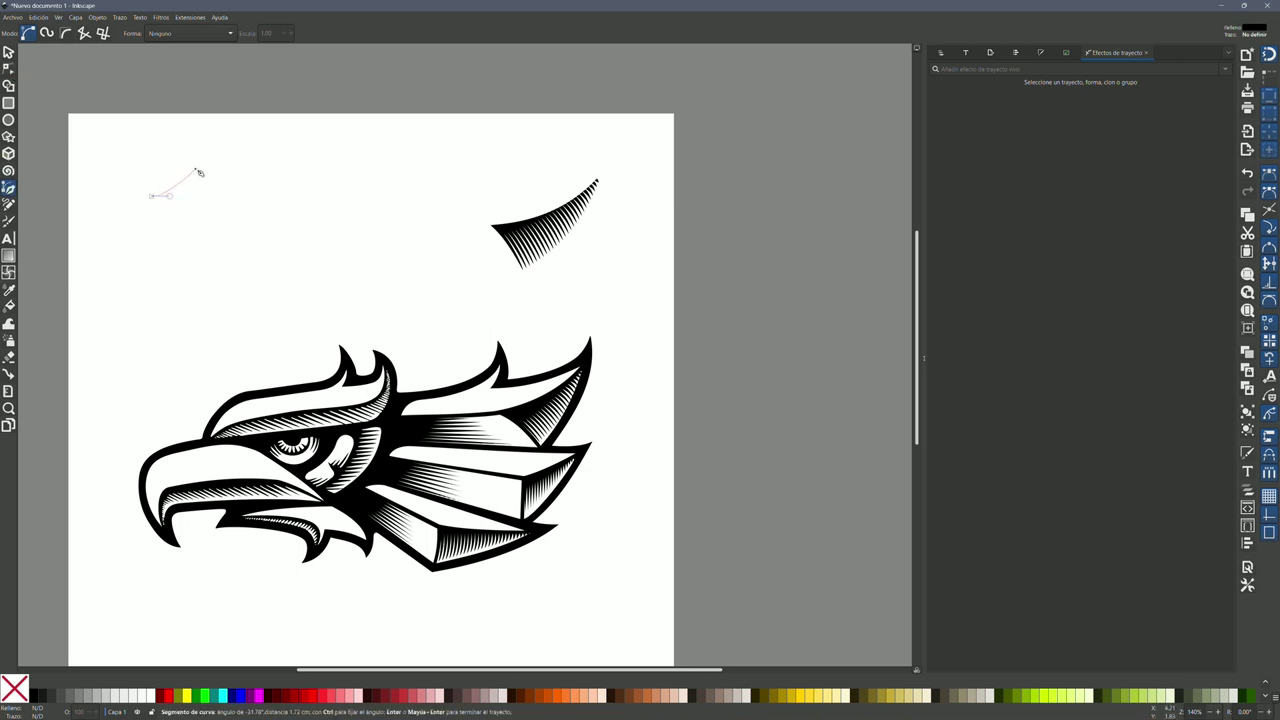
left_click(196, 171)
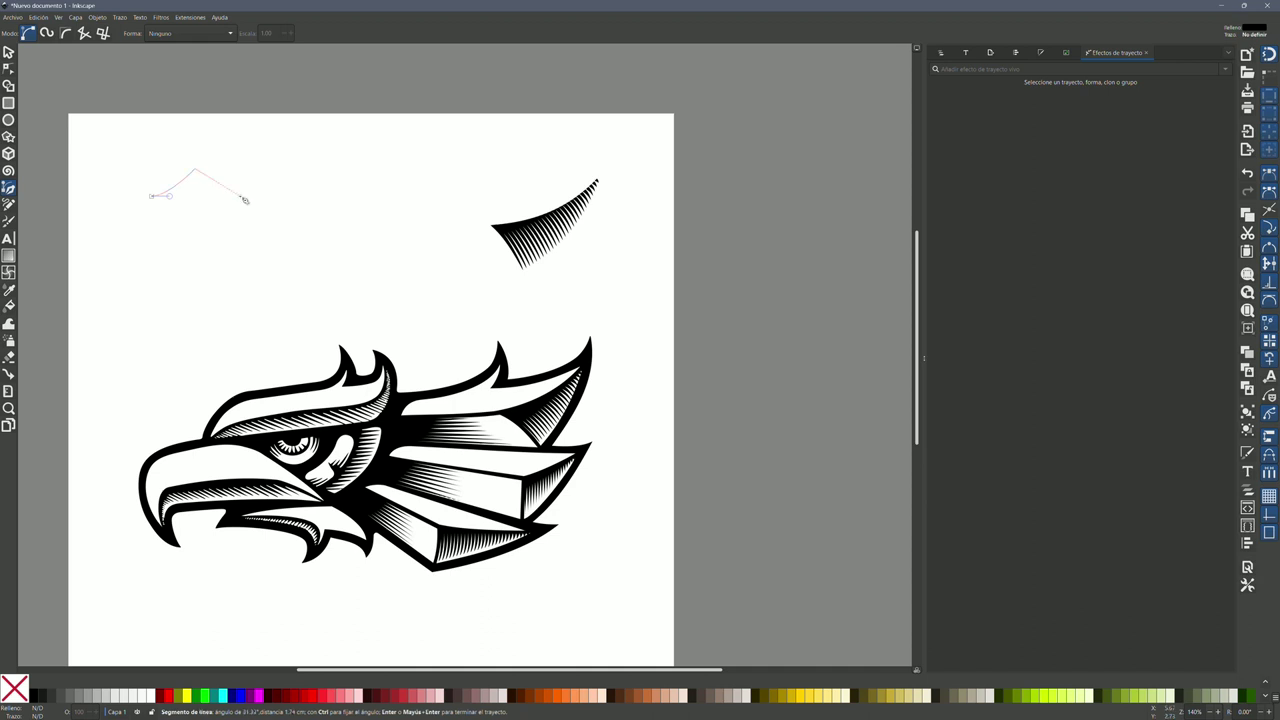
mouse_move(243, 191)
left_mouse_down()
mouse_move(281, 195)
mouse_move(200, 196)
left_mouse_up()
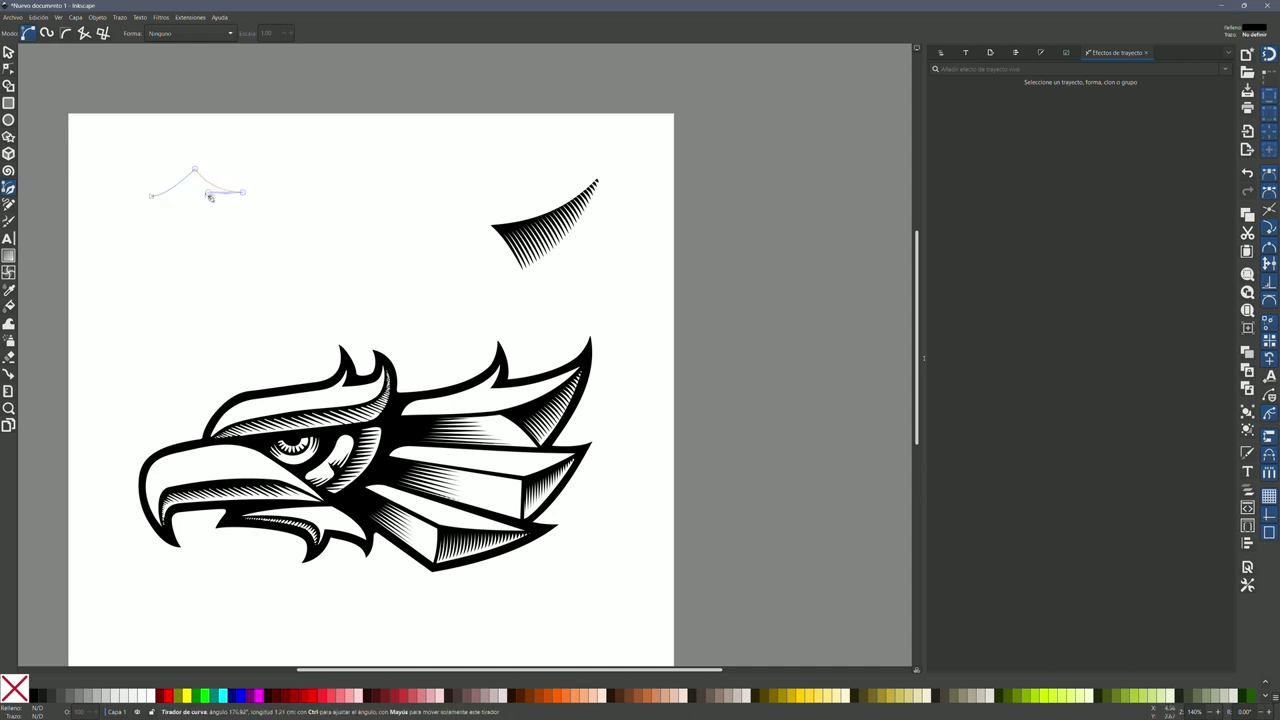
left_click_drag(200, 196, 198, 194)
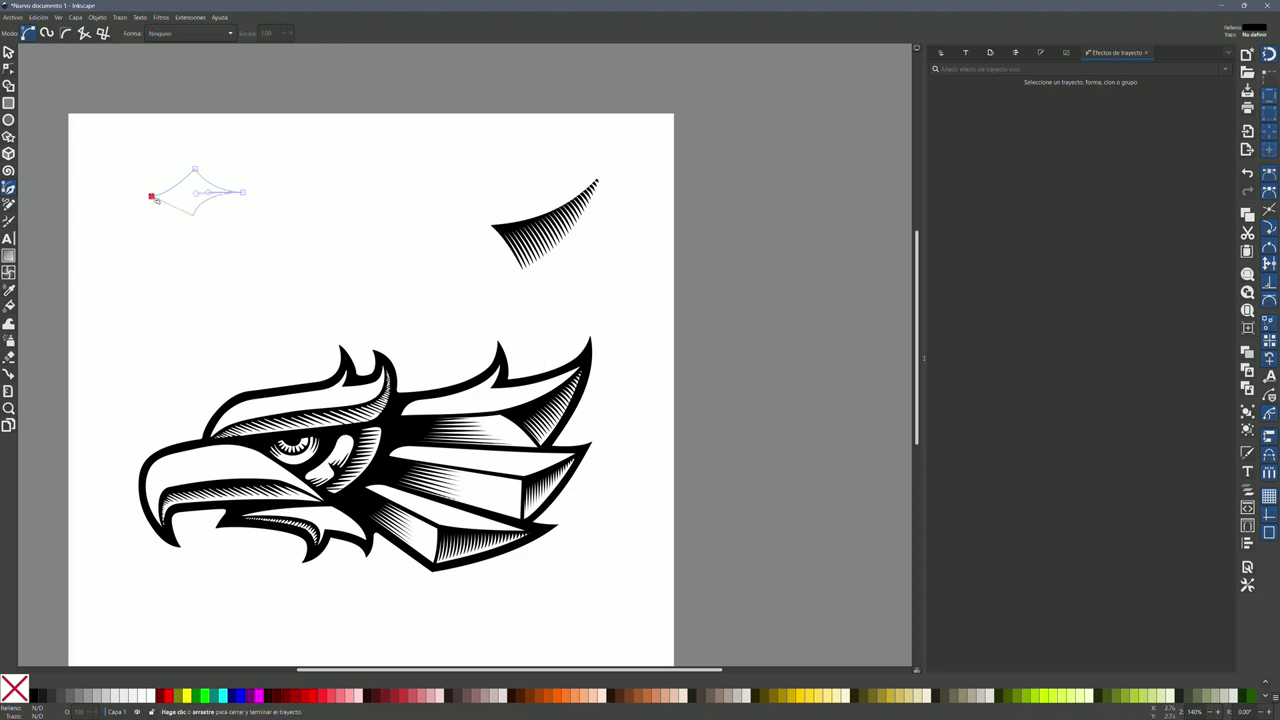
left_click_drag(152, 197, 138, 202)
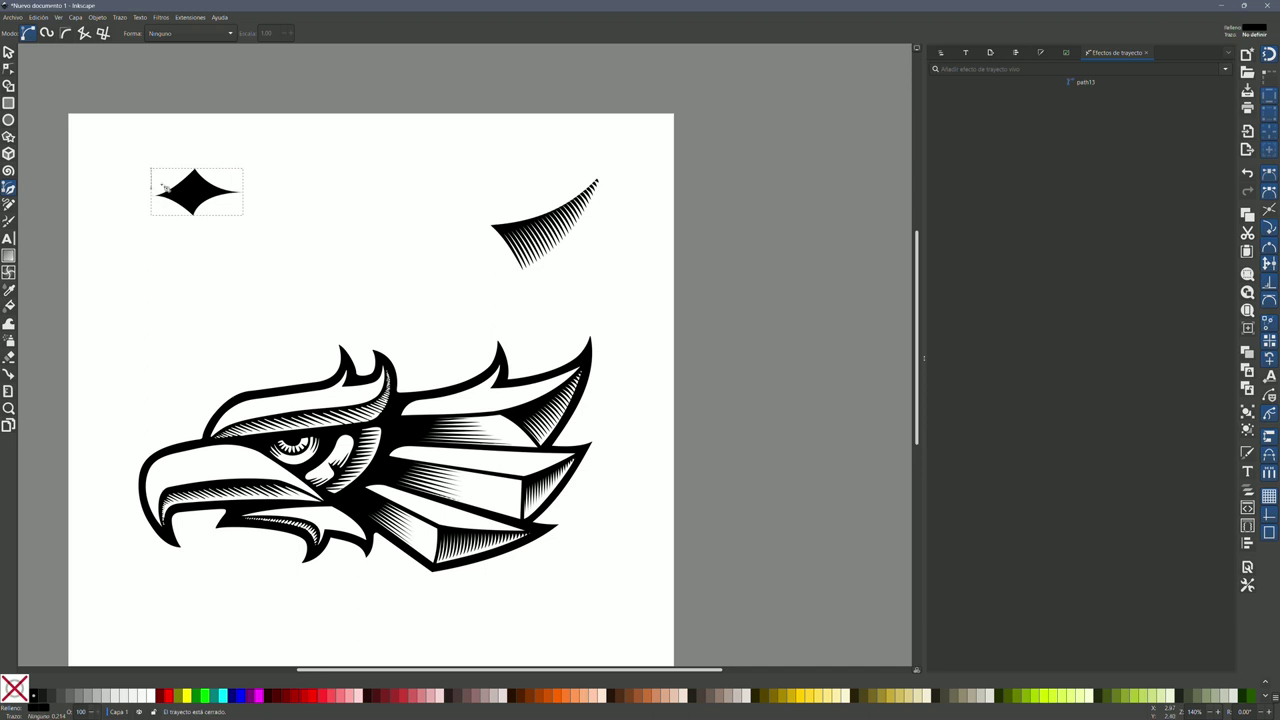
Stretch and curve the shape's right tip, move it to the top edge, then cut it
left_click(9, 68)
left_click_drag(243, 192, 268, 193)
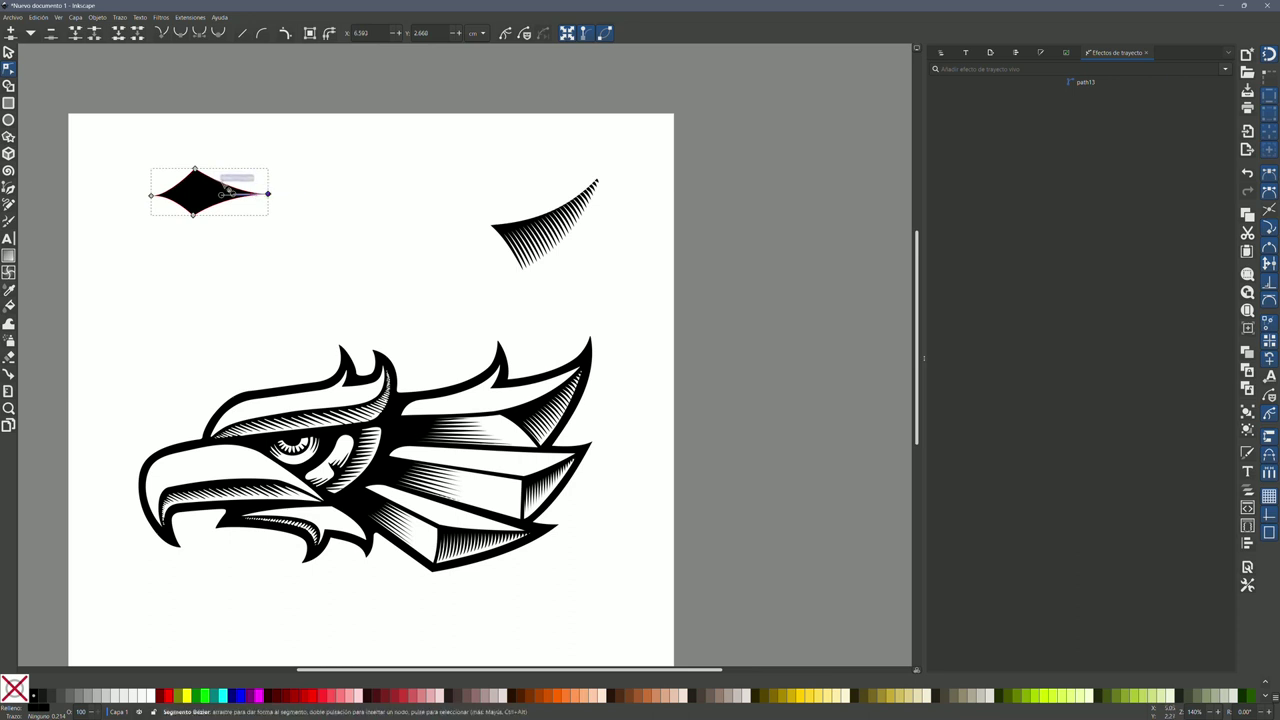
left_click_drag(233, 186, 245, 183)
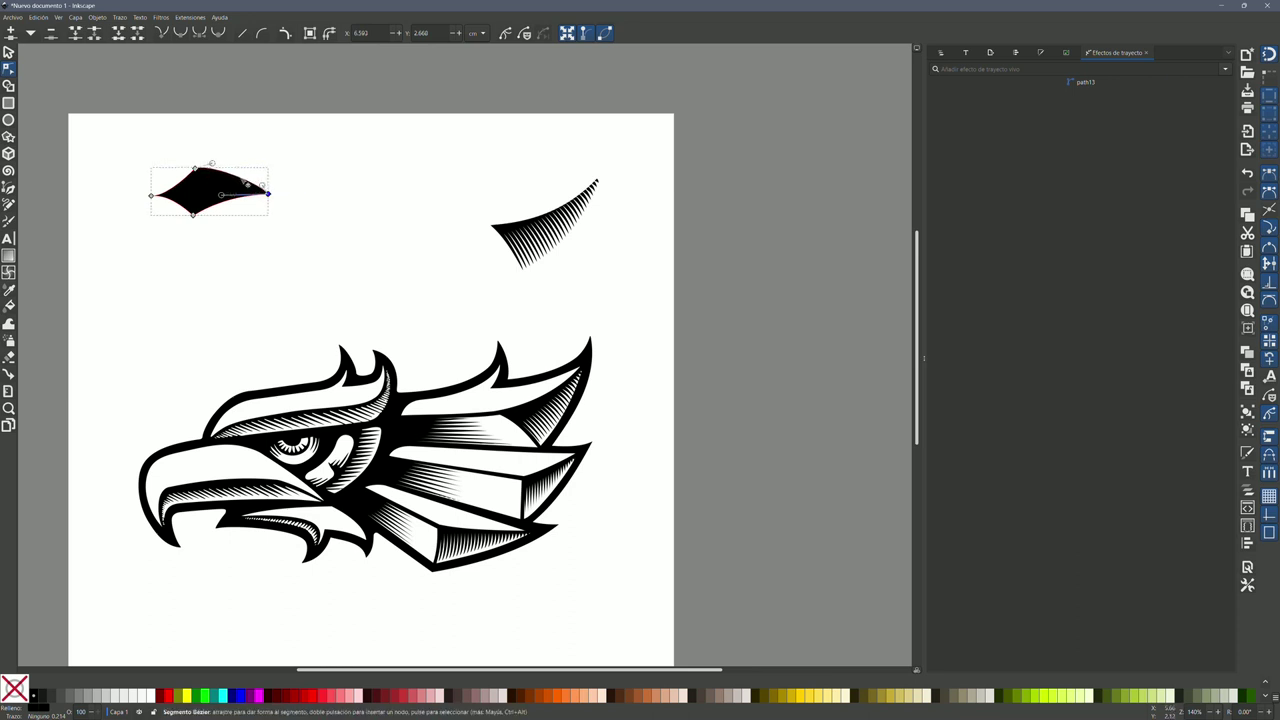
left_click(9, 53)
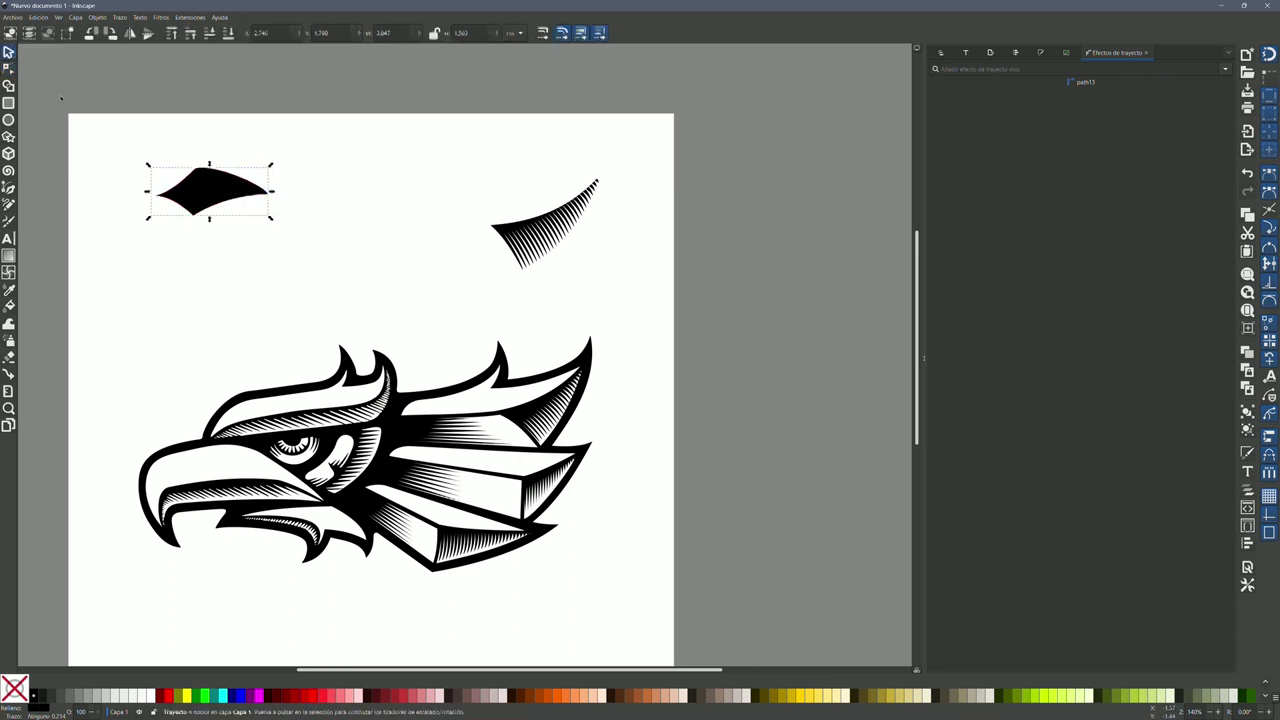
key("ctrl")
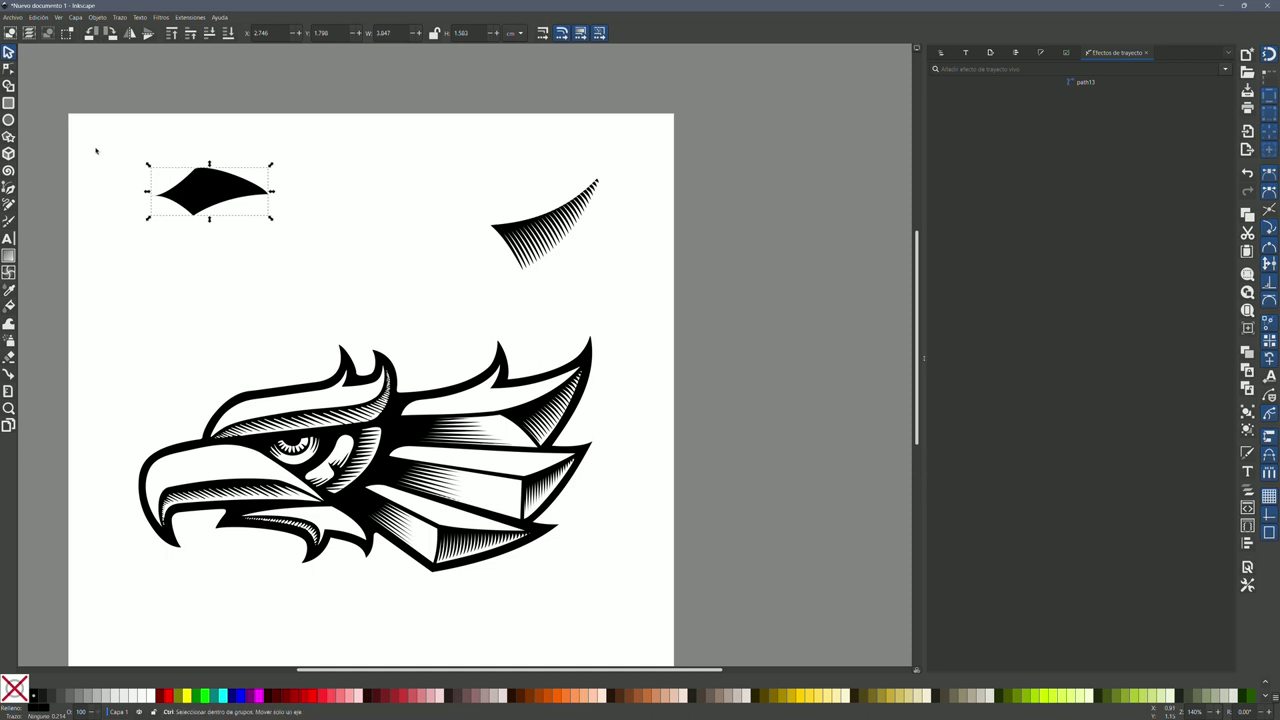
left_click_drag(218, 186, 233, 129)
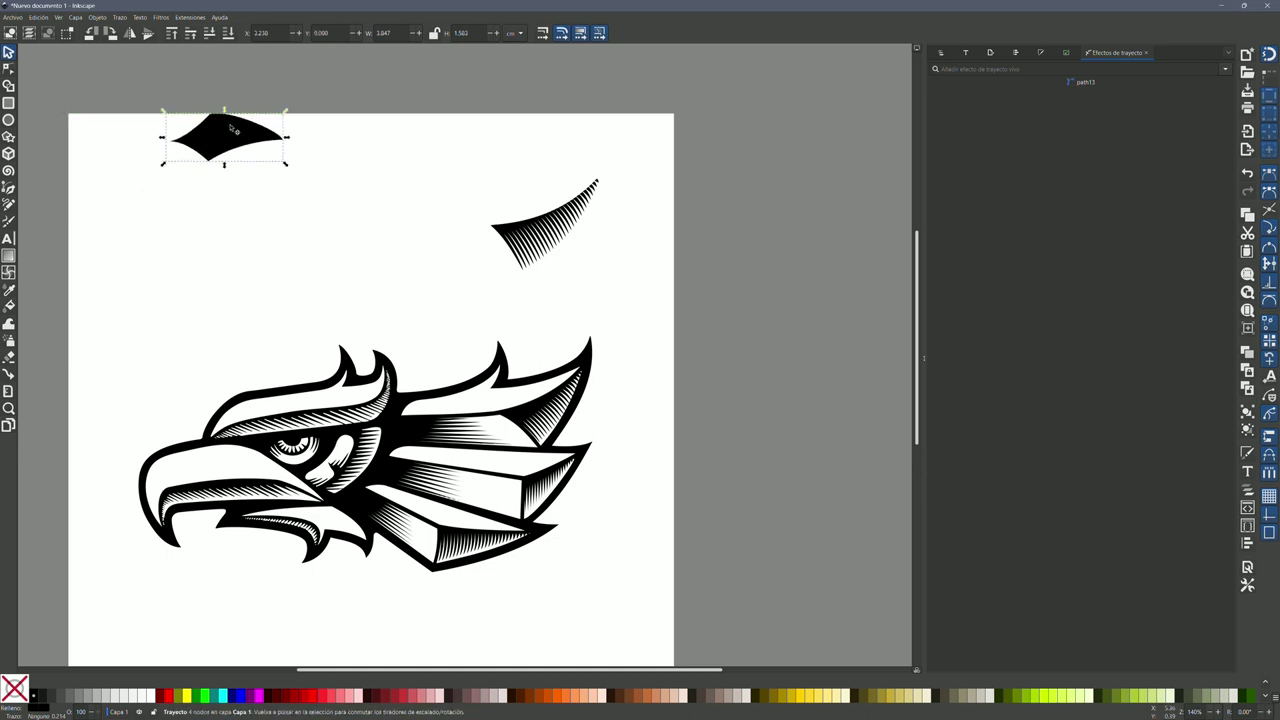
key("Delete")
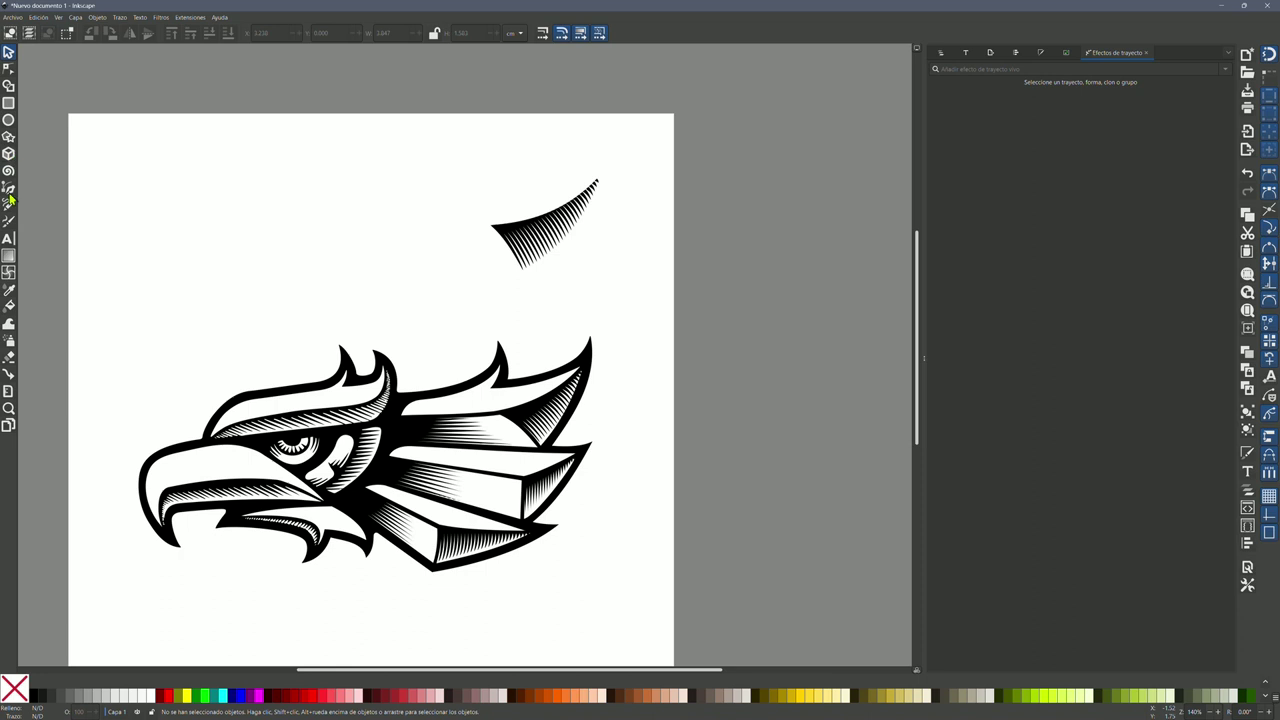
left_click(9, 187)
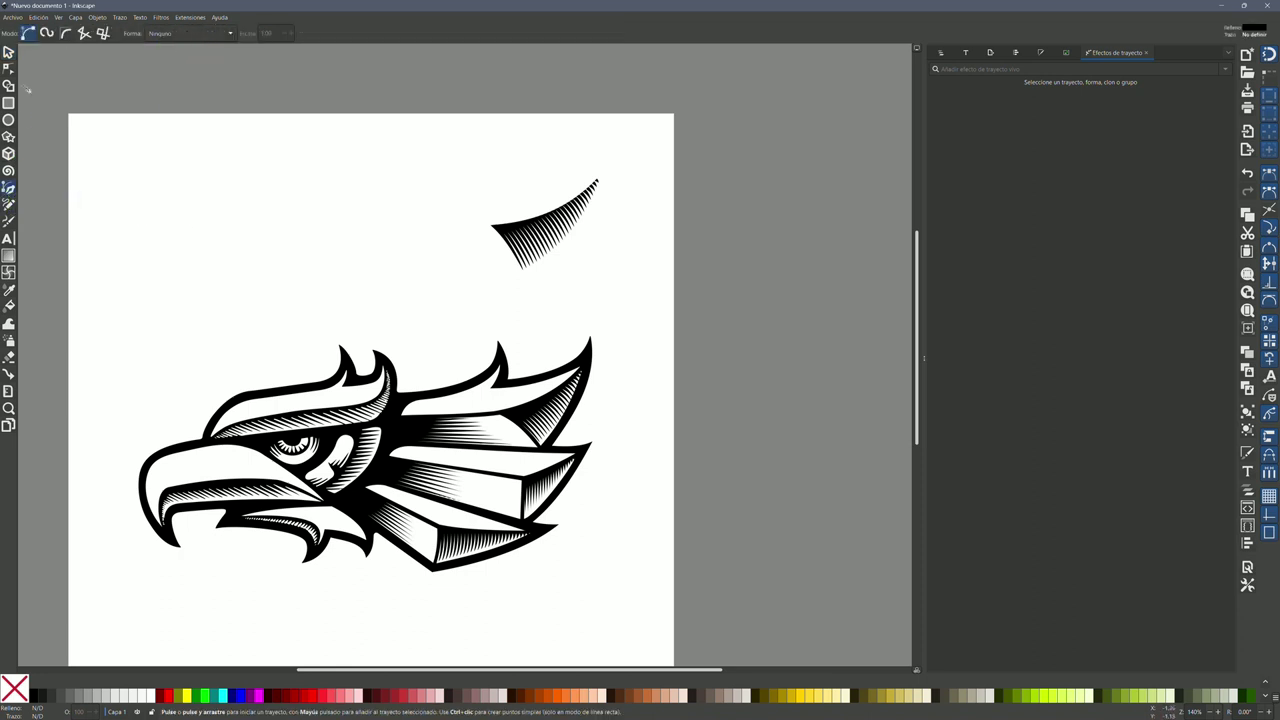
Draw a straight pen line with its shape set to 'Desde el portapapeles'
left_click(195, 38)
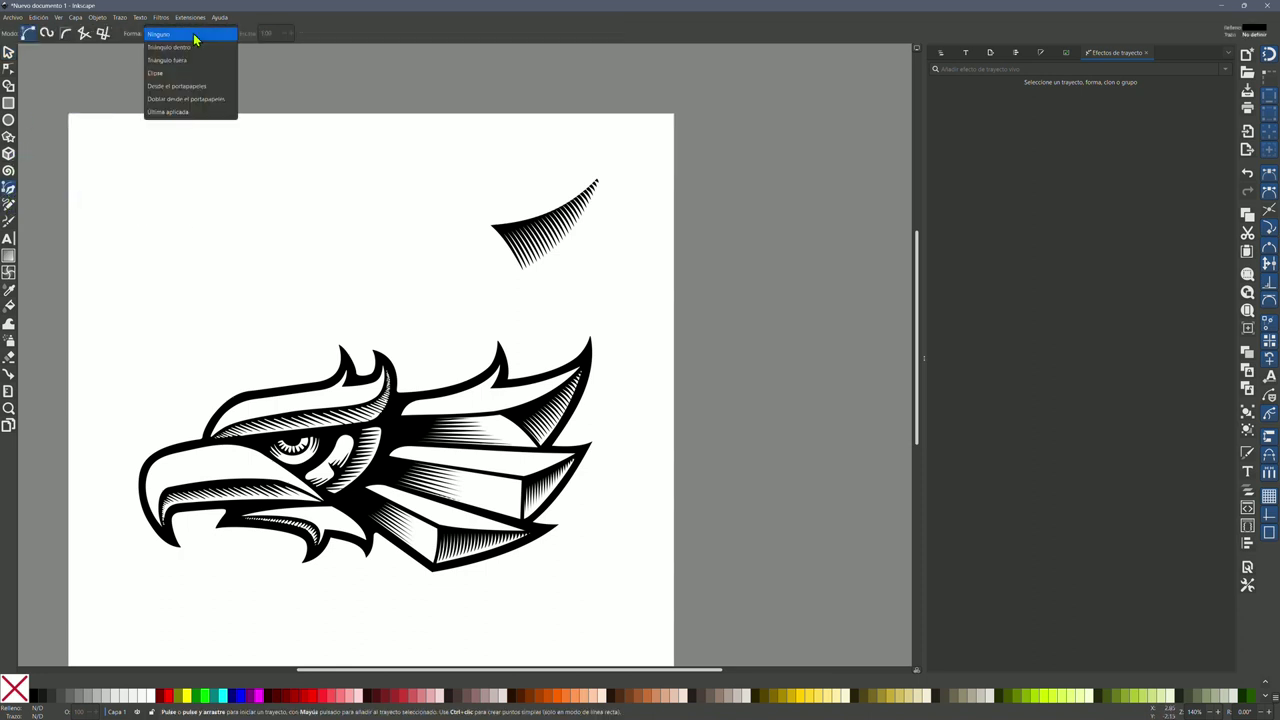
left_click(194, 92)
left_click(118, 190)
left_click(366, 191)
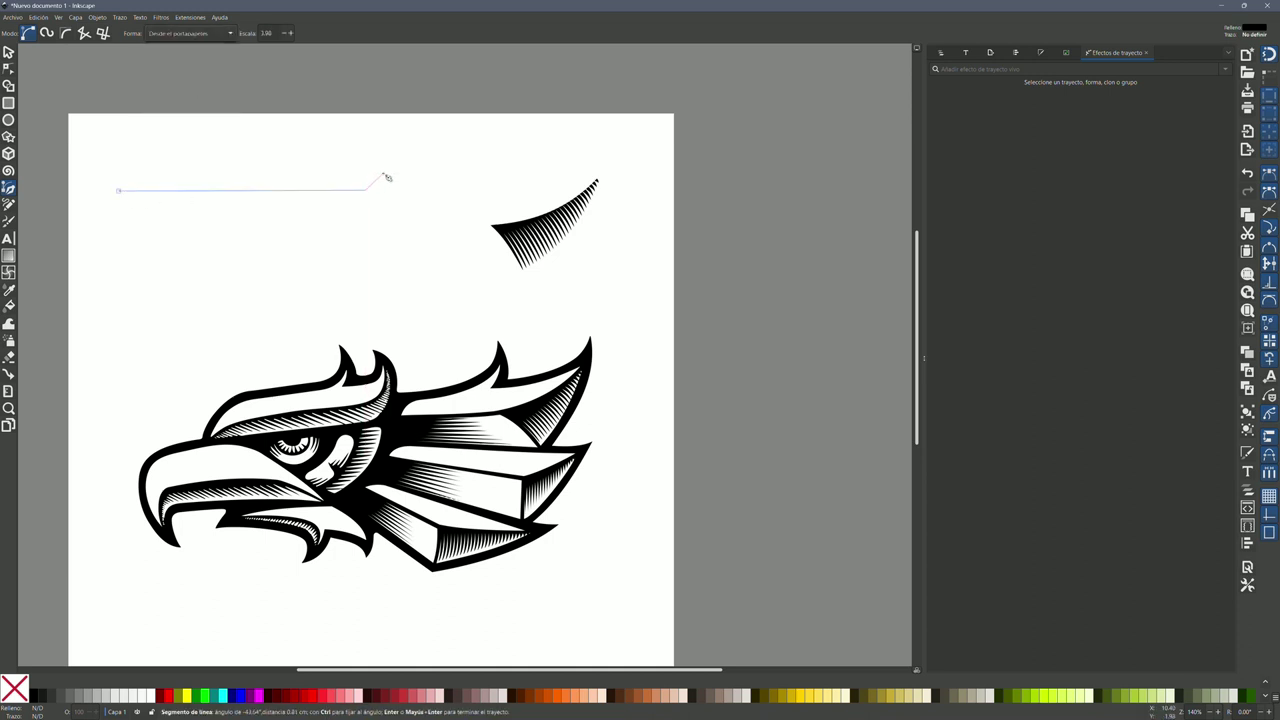
key("Return")
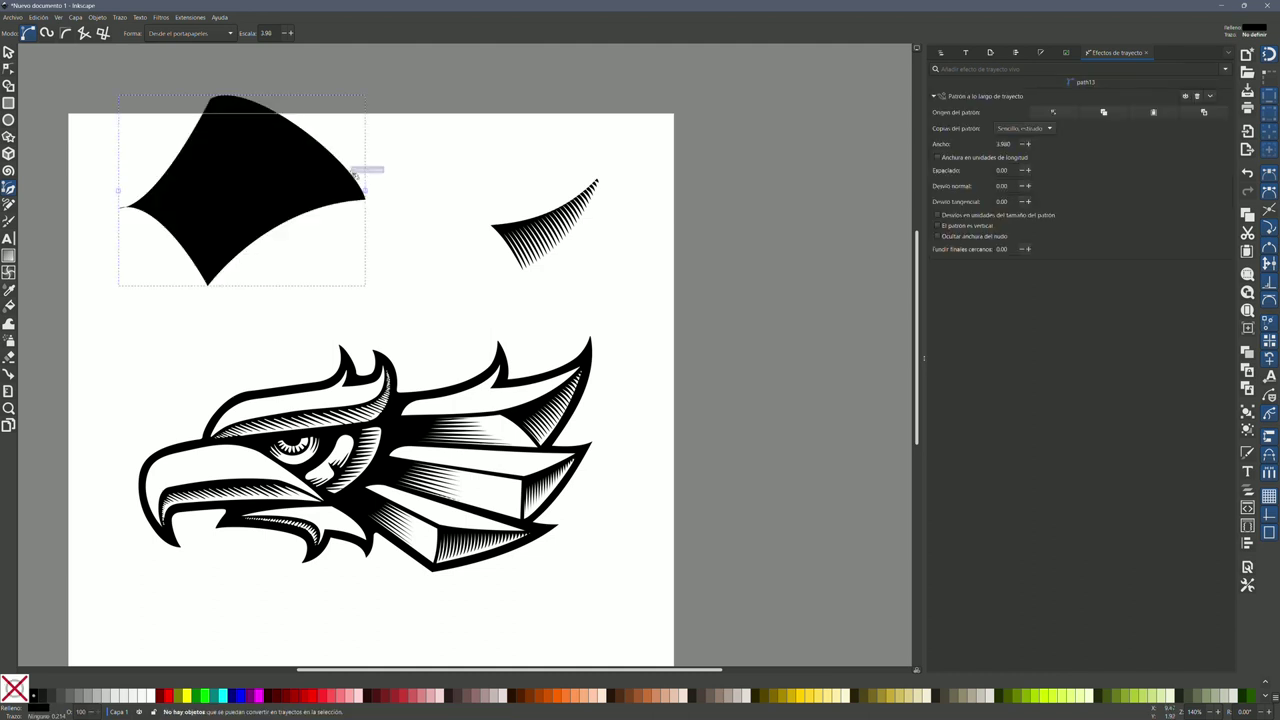
left_click_drag(240, 190, 289, 190)
key("Escape")
Set the pattern-along-path Escala to 0.50 for a thin tapered stroke
type("0.48")
key("Return")
key("BackSpace")
type("0")
key("Return")
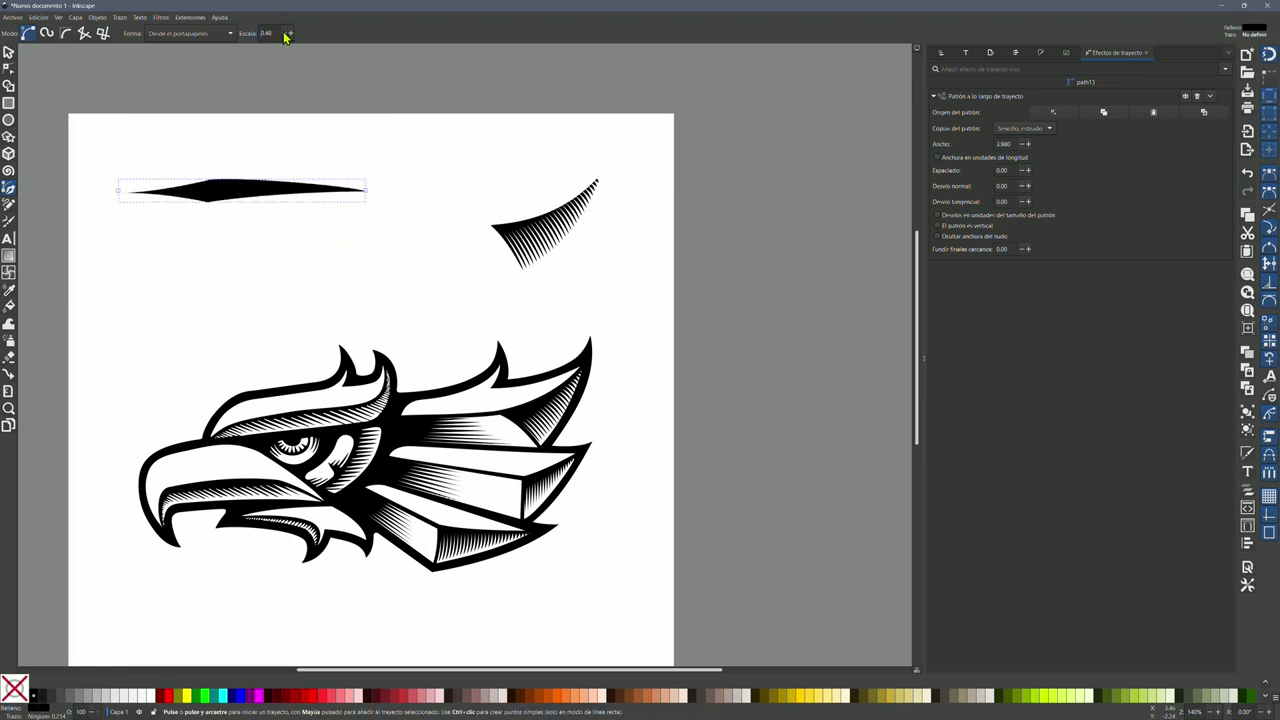
left_click(288, 33)
left_click(288, 33)
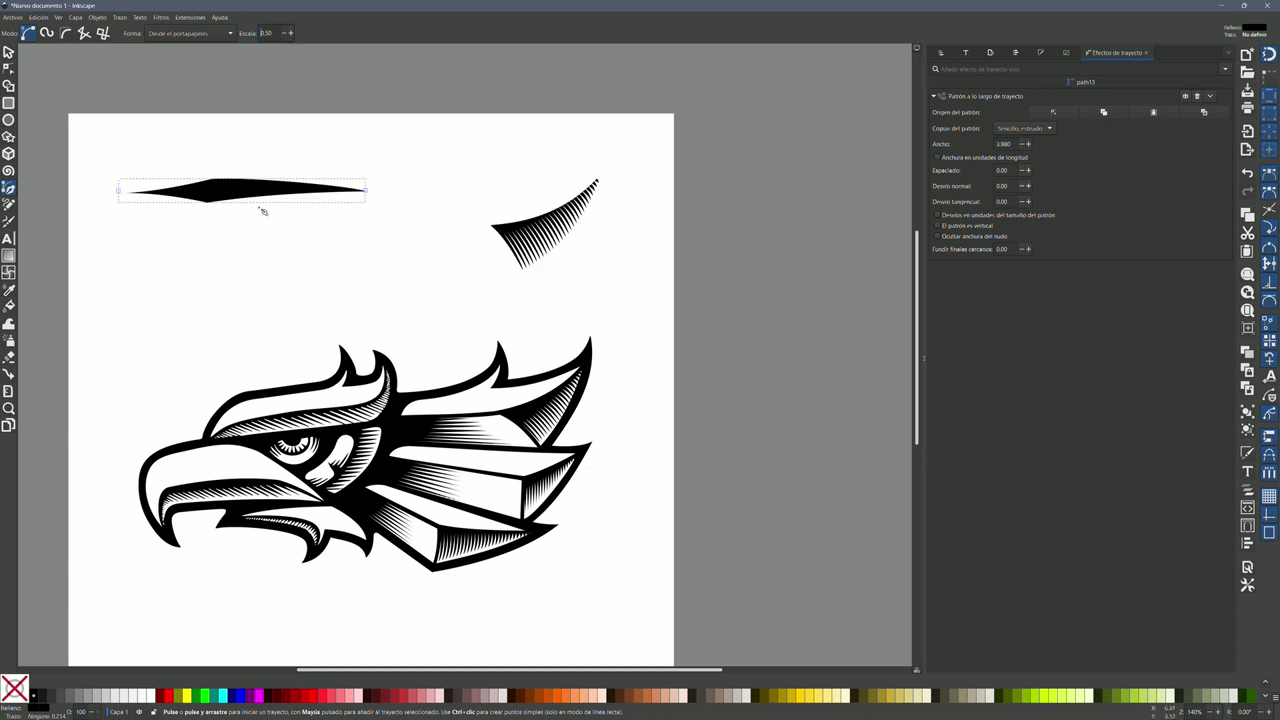